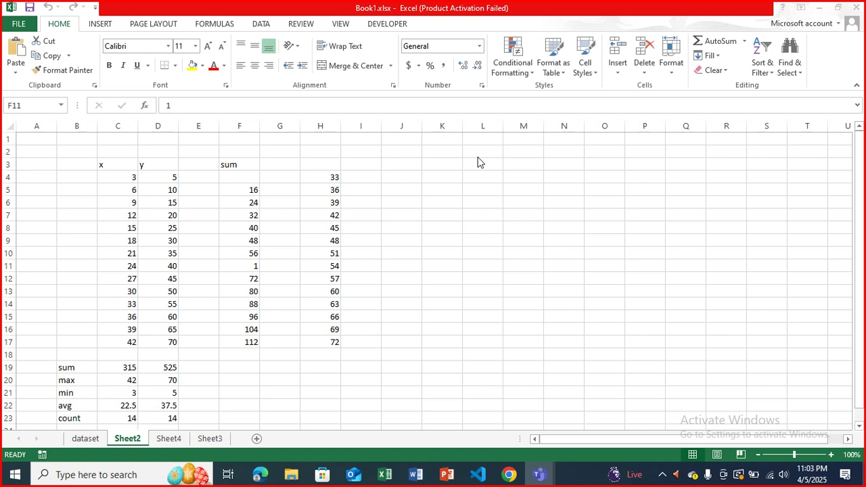
left_click(476, 84)
left_click(437, 225)
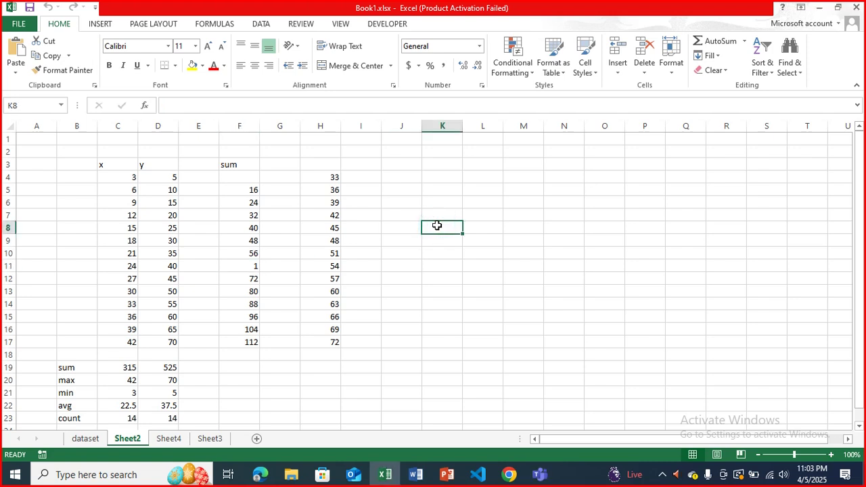
key("ctrl+a")
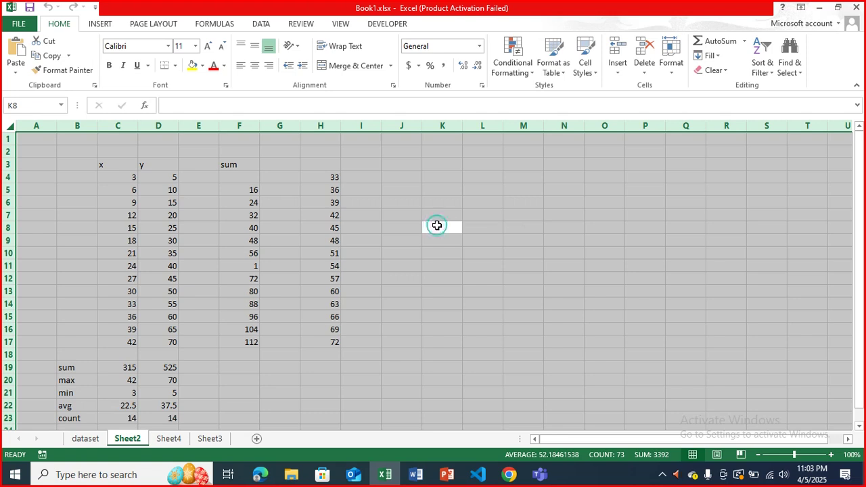
right_click(438, 228)
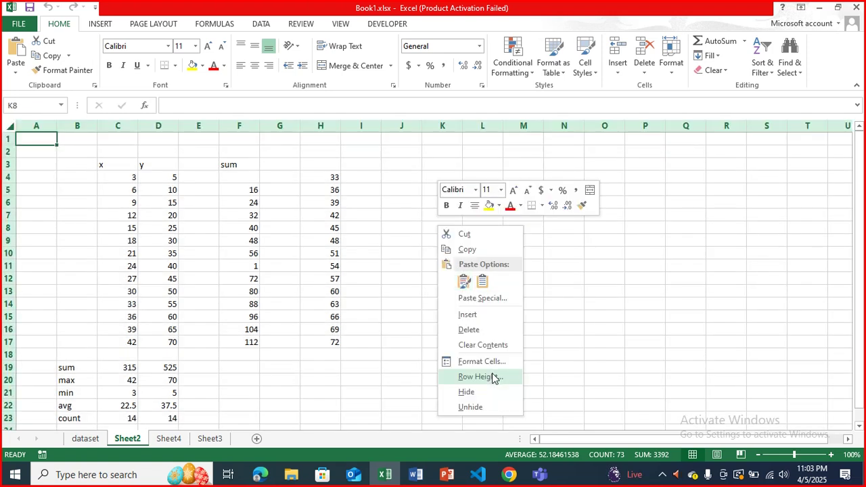
left_click(484, 363)
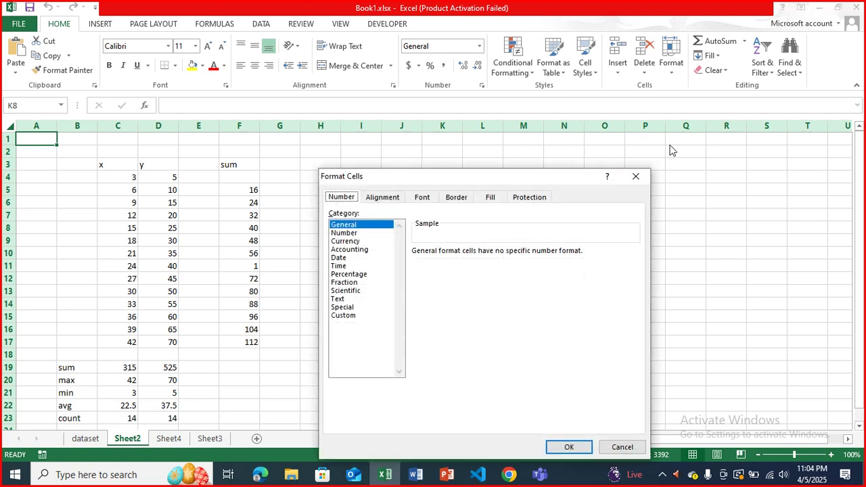
left_click(636, 177)
left_click(388, 250)
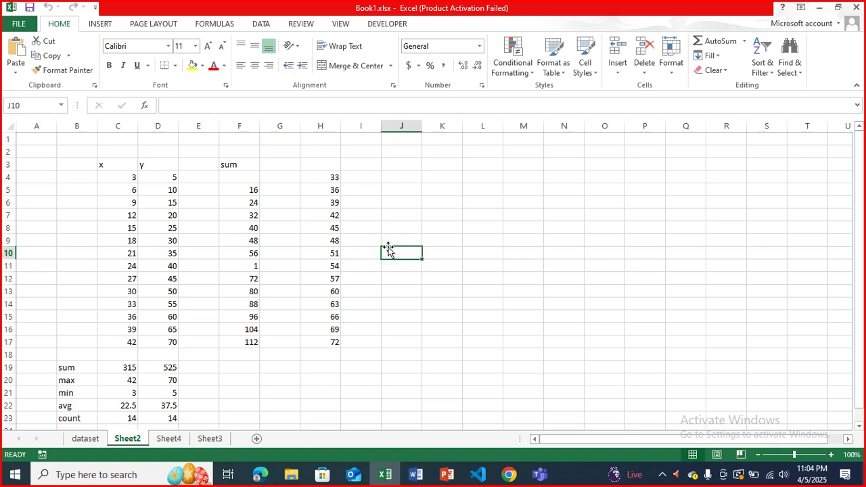
left_click(758, 139)
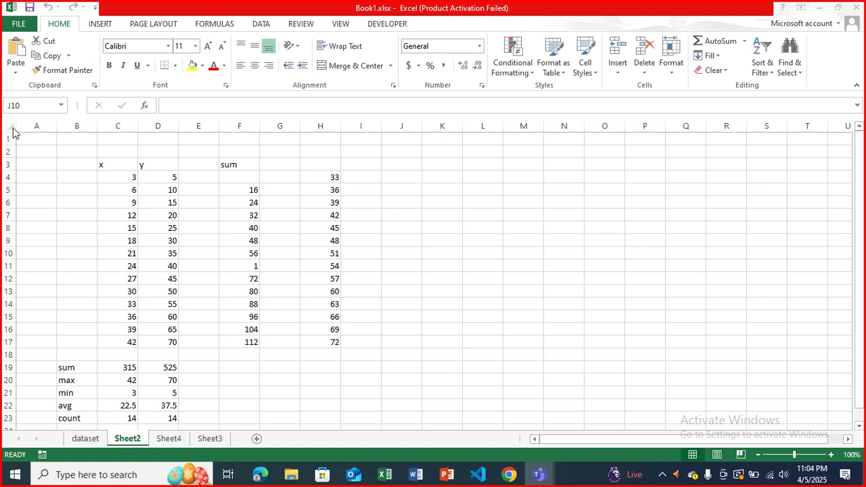
left_click(8, 125)
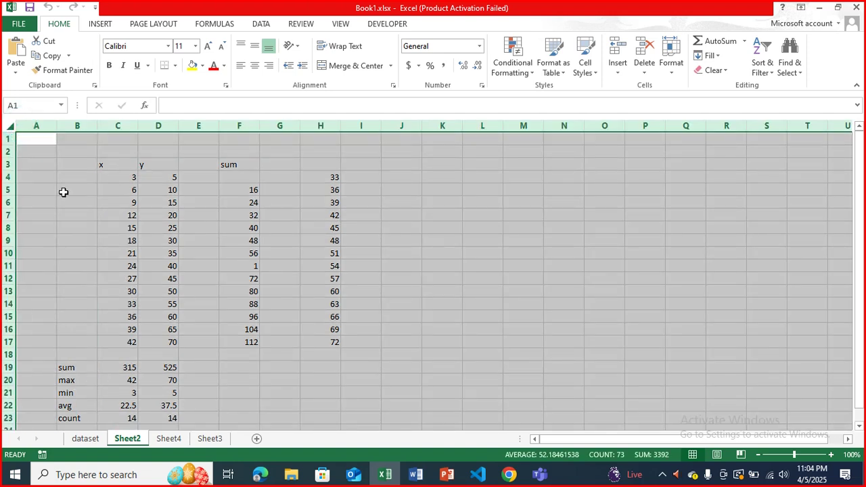
- Open Format Cells for the whole-sheet selection and check its Protection settings without changing them
right_click(63, 192)
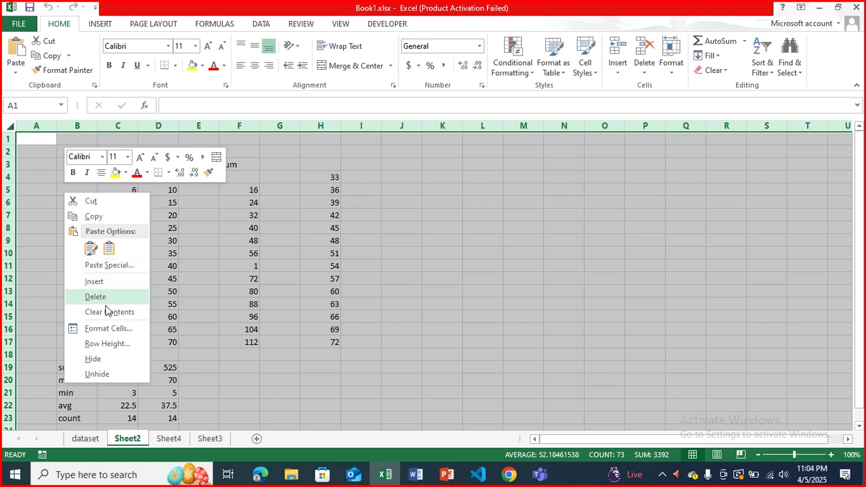
left_click(117, 330)
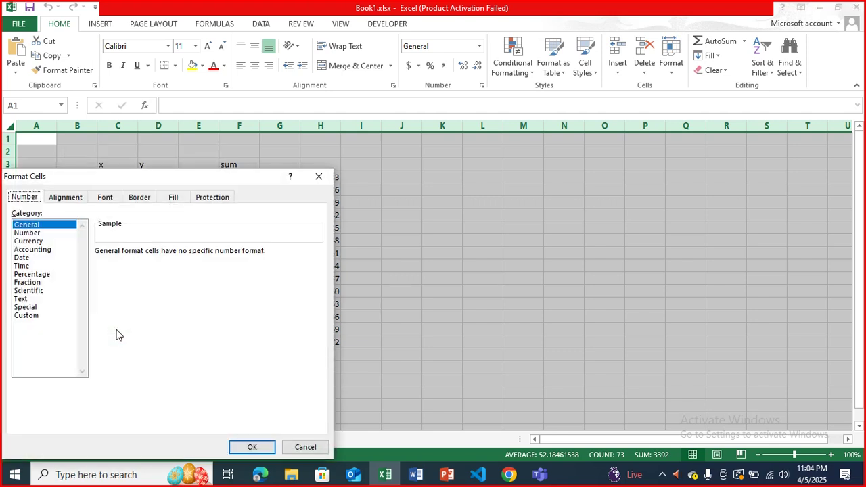
left_click_drag(200, 179, 347, 123)
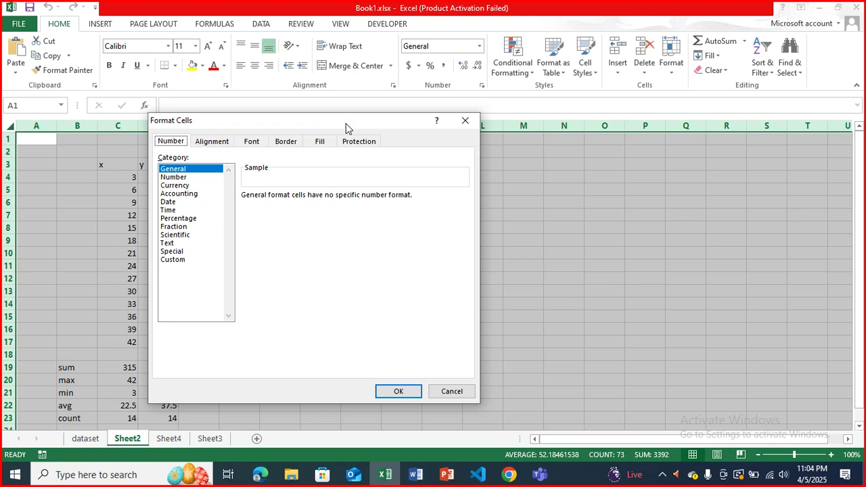
left_click(358, 142)
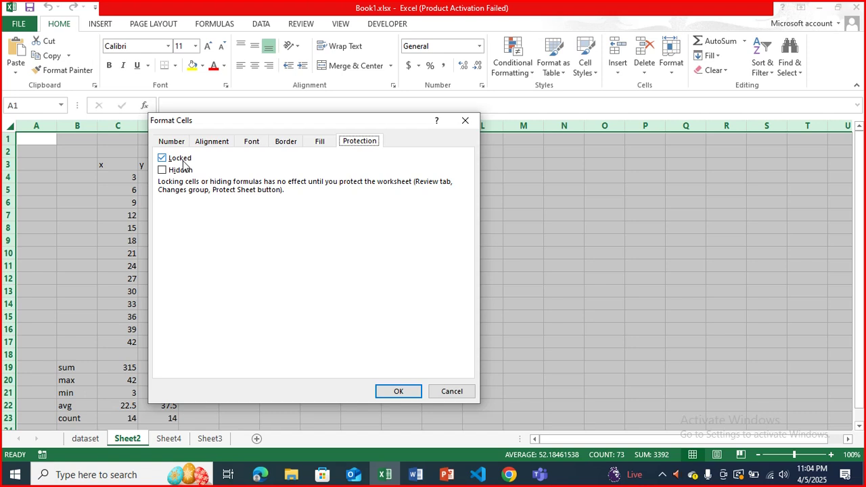
left_click(452, 392)
- Select cell J6 and turn off its Locked setting in Format Cells > Protection
left_click(353, 202)
left_click(397, 201)
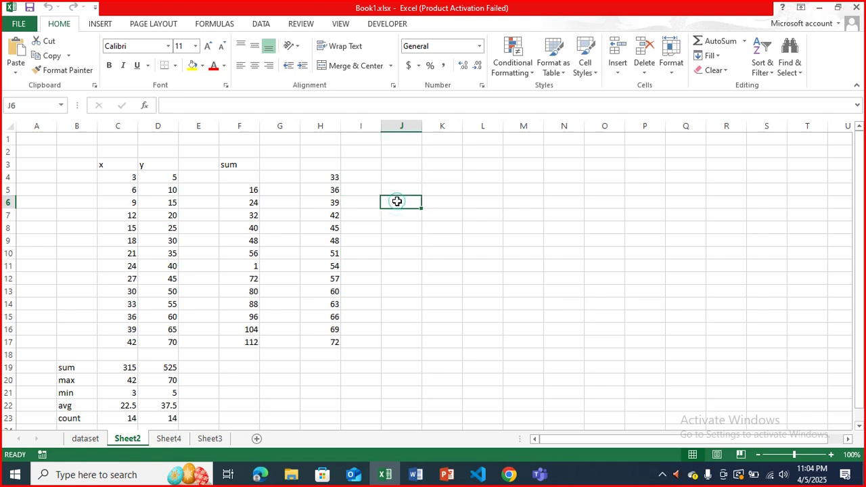
right_click(397, 202)
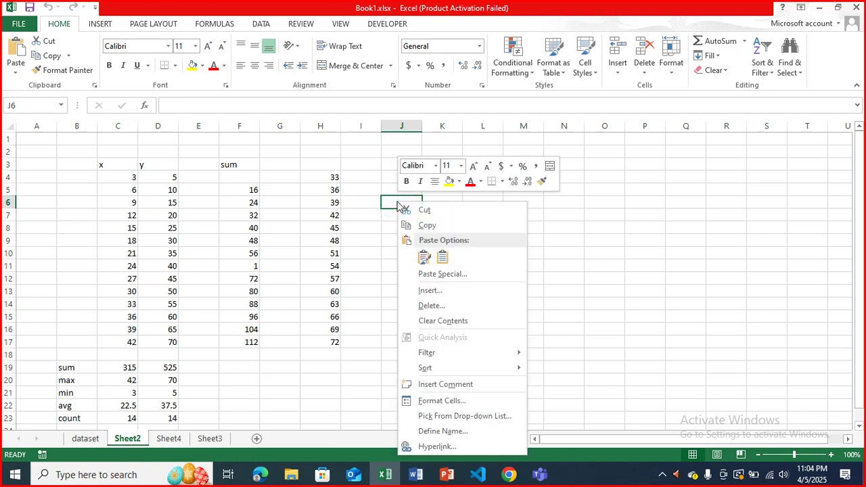
left_click(457, 401)
left_click(324, 214)
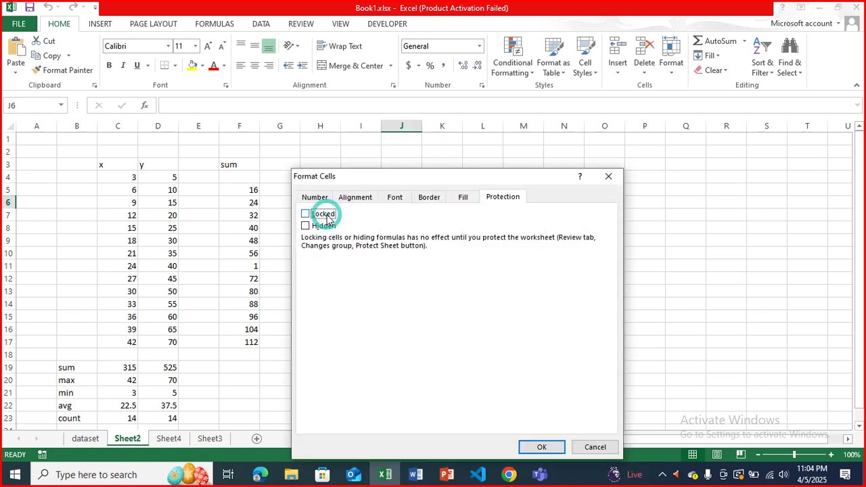
left_click(542, 447)
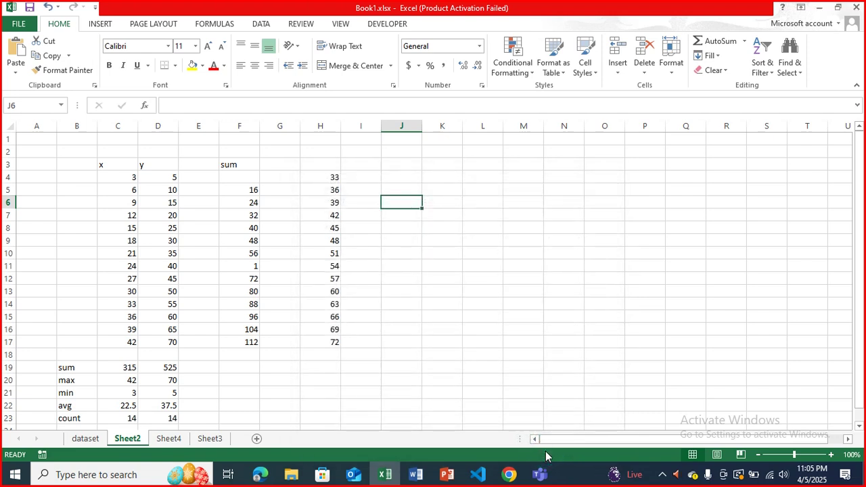
- Select the entire Sheet2 and turn Locked on for all cells in Format Cells > Protection
left_click(10, 130)
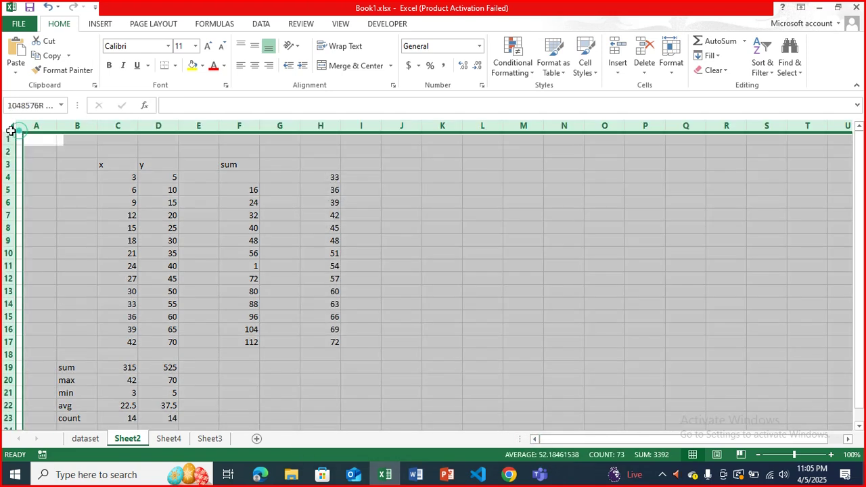
right_click(11, 130)
left_click(56, 188)
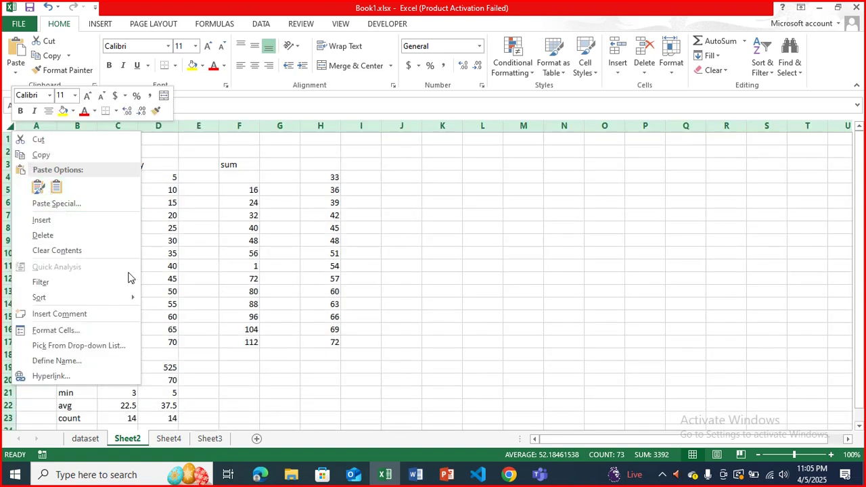
left_click(196, 283)
left_click(8, 124)
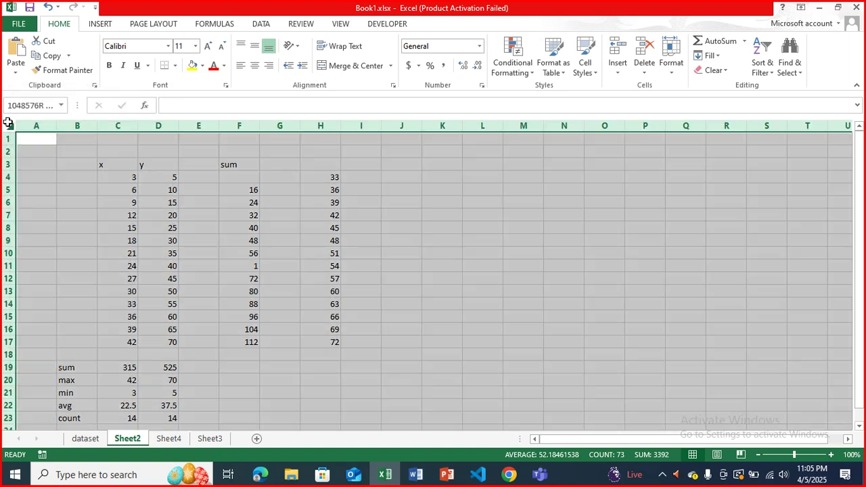
right_click(106, 213)
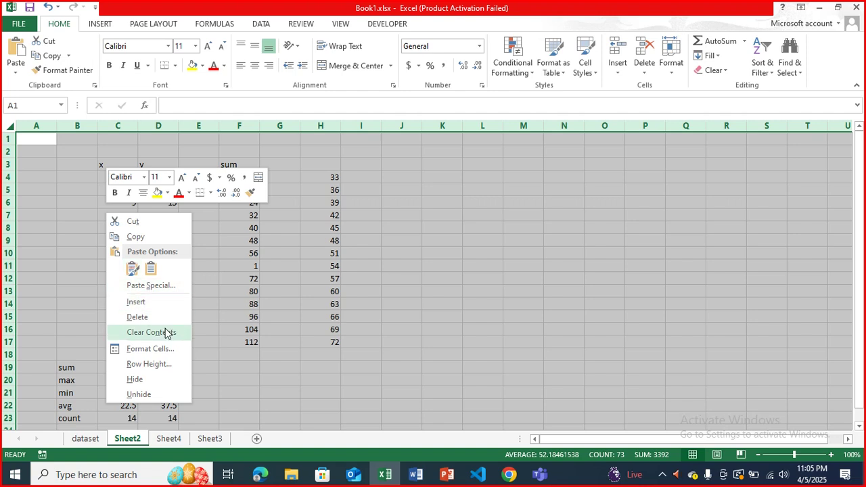
left_click(157, 349)
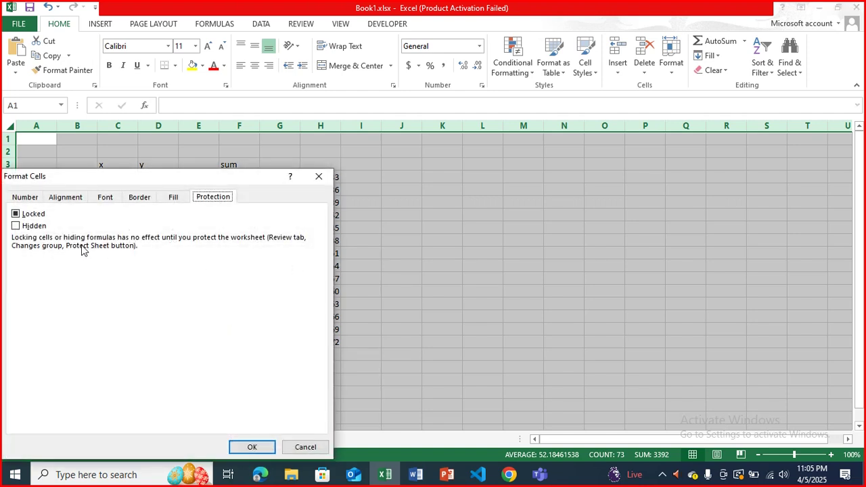
left_click_drag(133, 179, 385, 103)
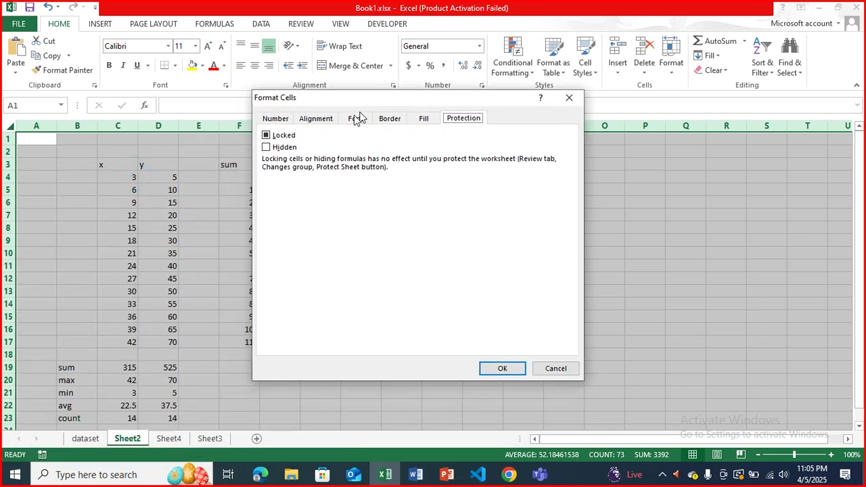
left_click(275, 135)
left_click(266, 137)
left_click(266, 136)
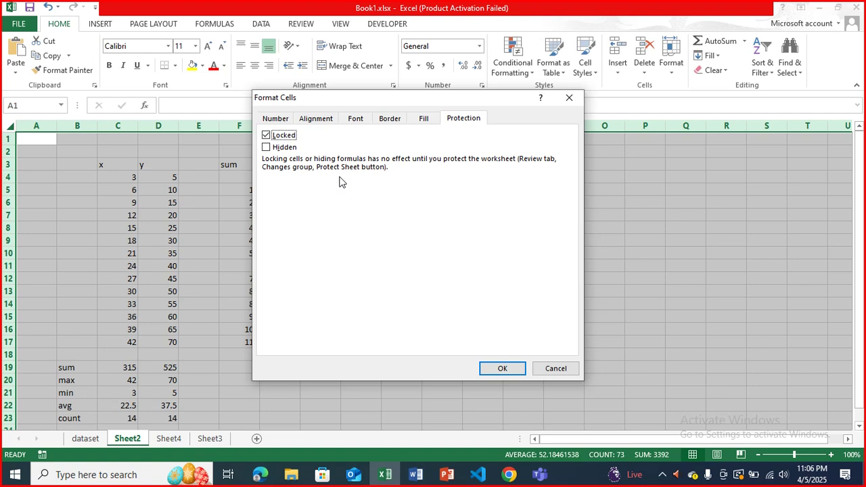
left_click(514, 370)
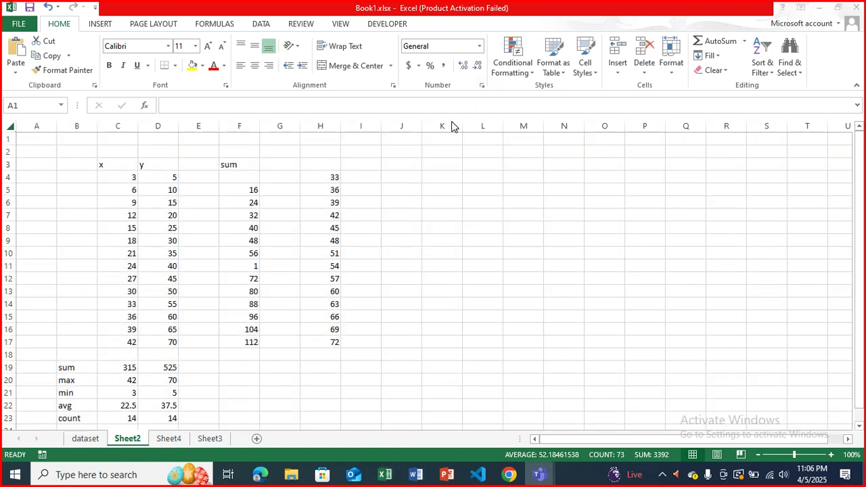
- Delete the x values in C4:C17 and the y values in D4:D17, then select C4:D17
left_click(452, 123)
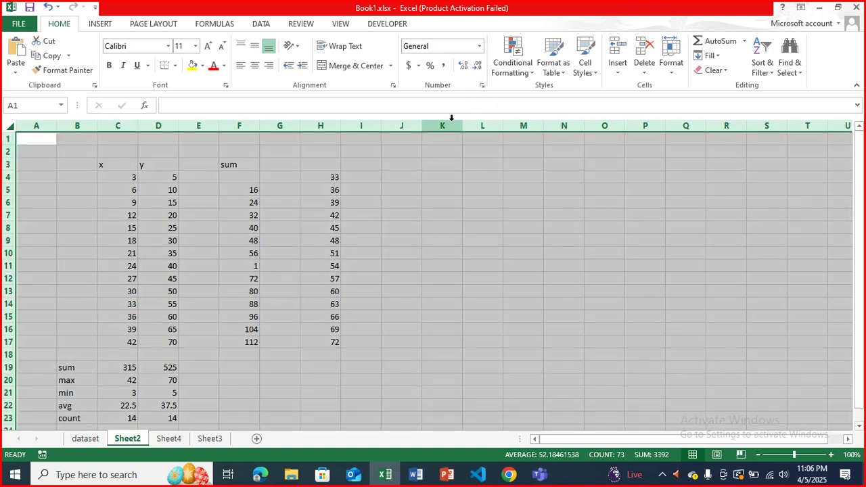
left_click(436, 242)
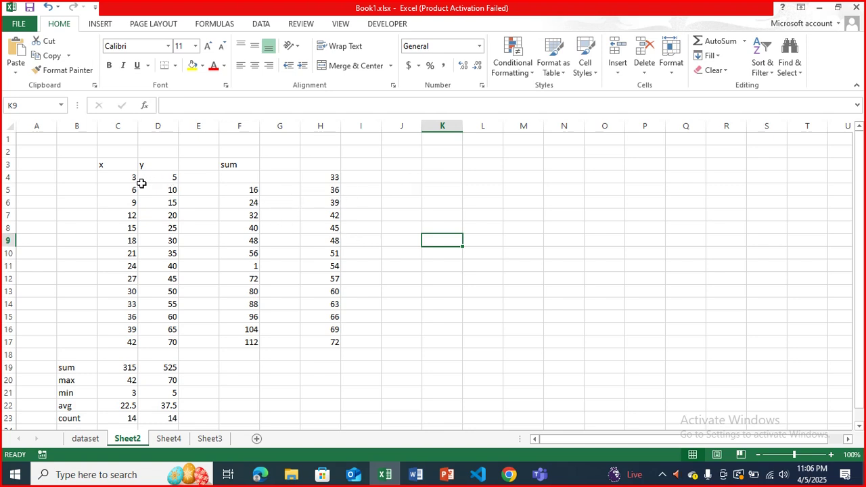
left_click_drag(129, 180, 129, 338)
key("Delete")
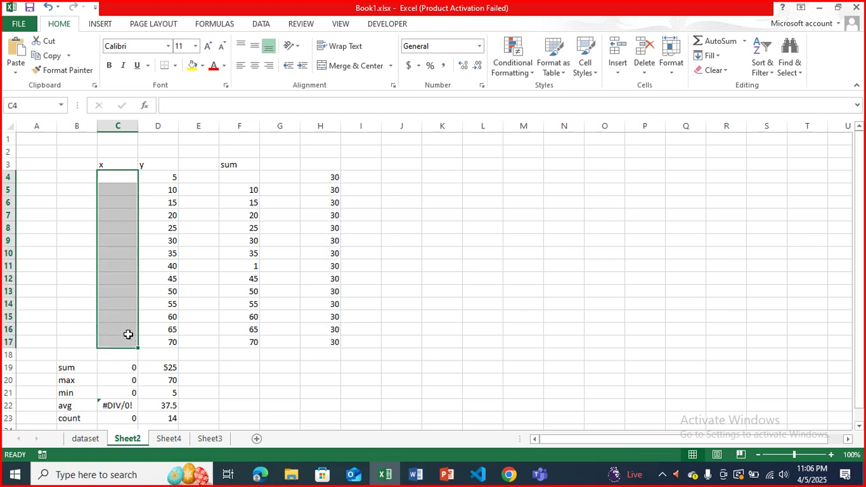
left_click_drag(160, 178, 170, 338)
key("Delete")
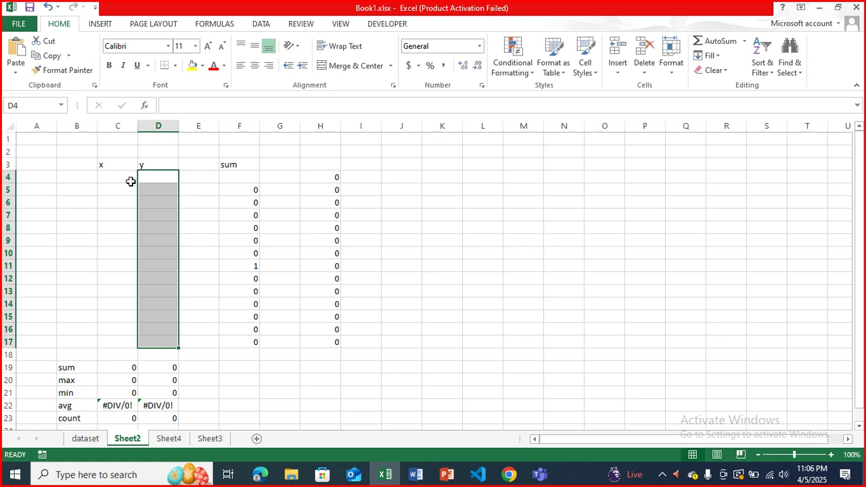
left_click(336, 179)
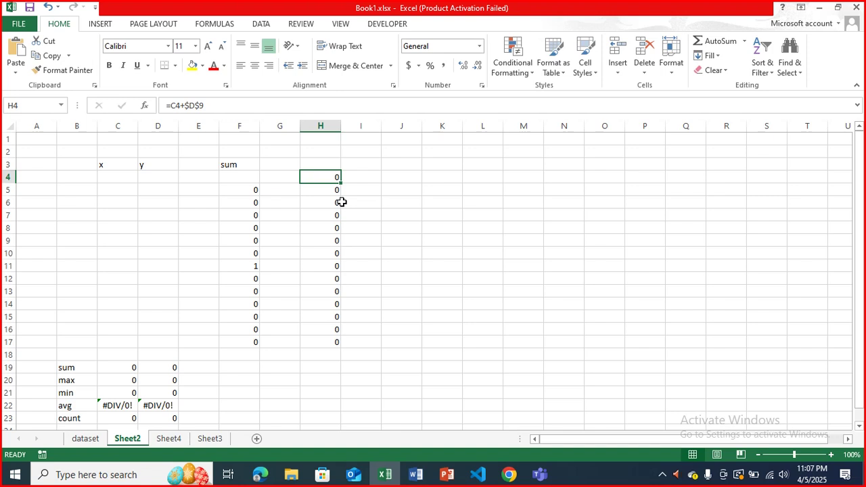
left_click_drag(118, 178, 146, 341)
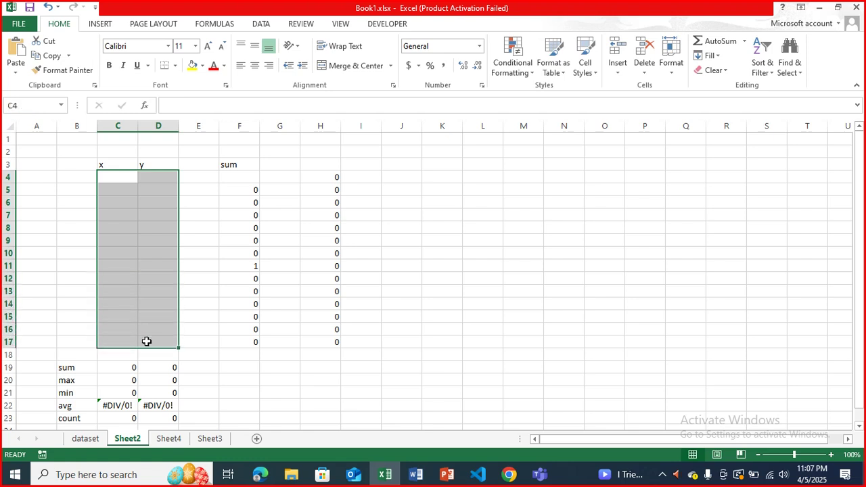
- Turn off Locked for the input range C4:D17 in Format Cells > Protection
right_click(144, 299)
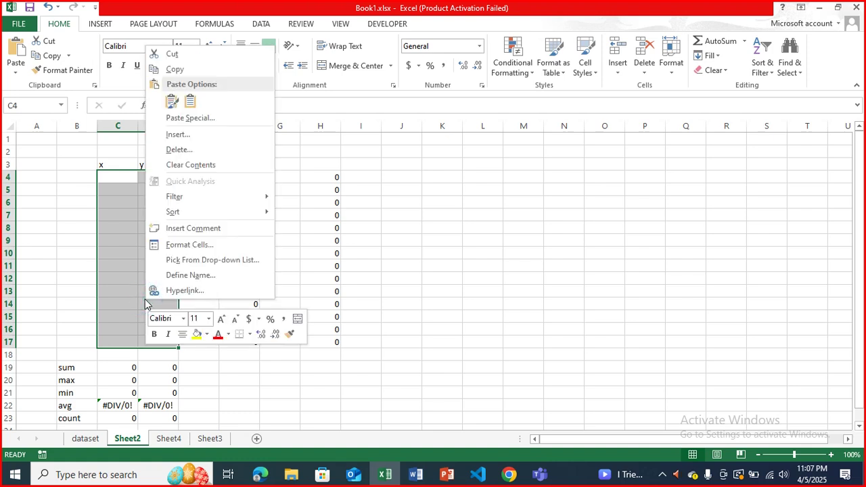
left_click(173, 247)
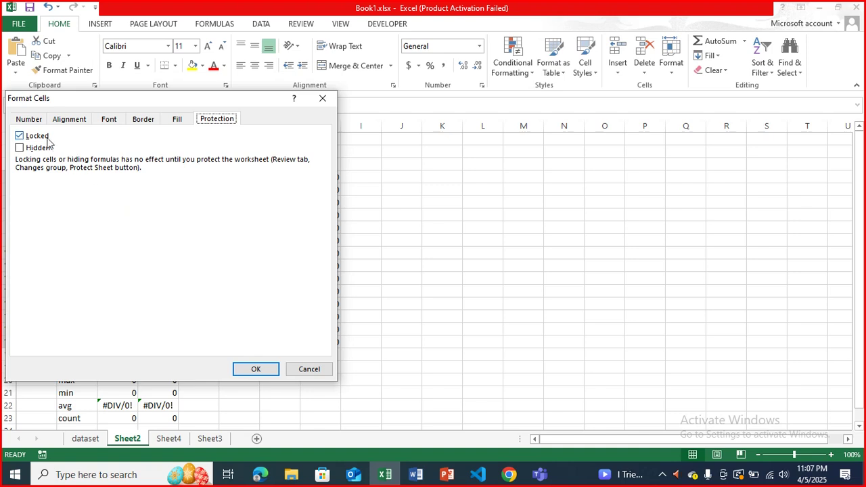
left_click(20, 137)
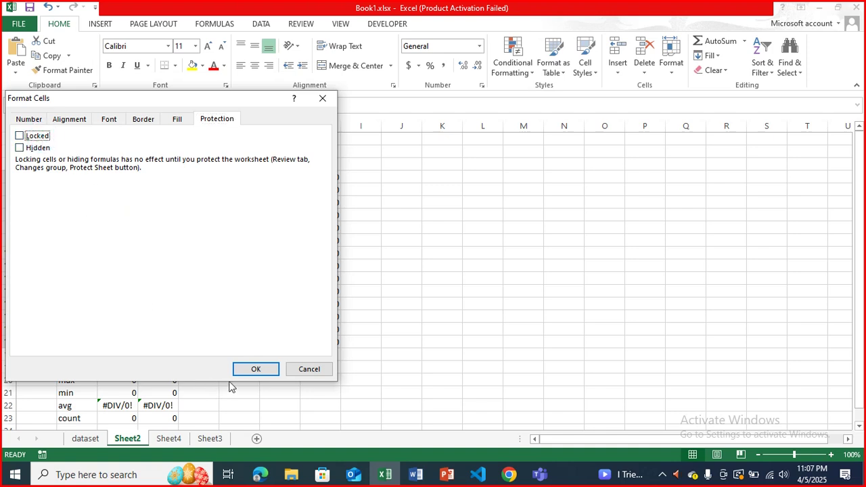
left_click(253, 369)
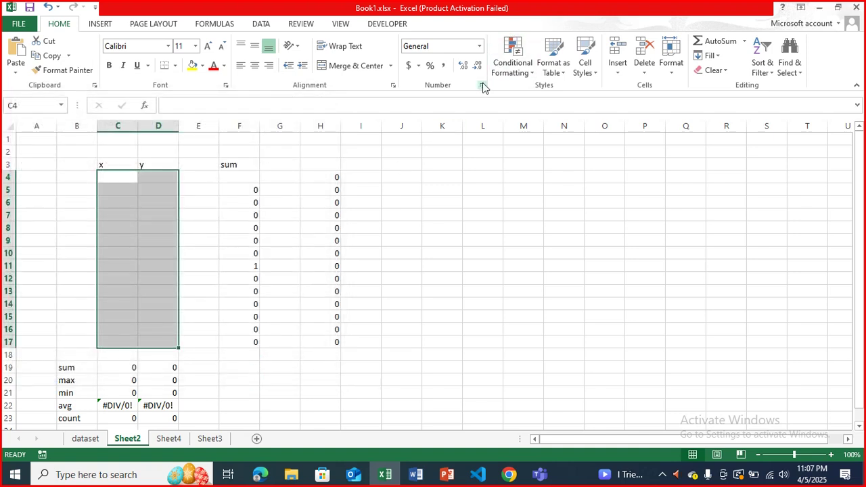
left_click(804, 161)
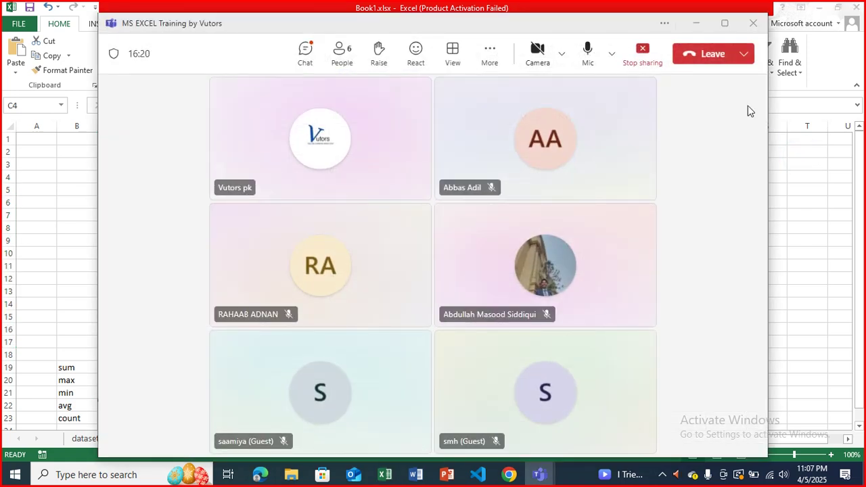
left_click(696, 23)
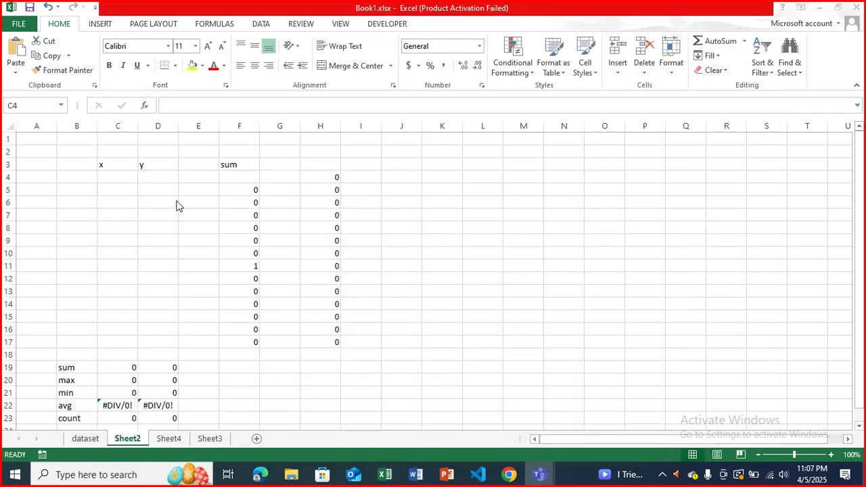
- Inspect the sum formula in F5, then bring up the Review ribbon
left_click(760, 155)
left_click(760, 155)
left_click(269, 197)
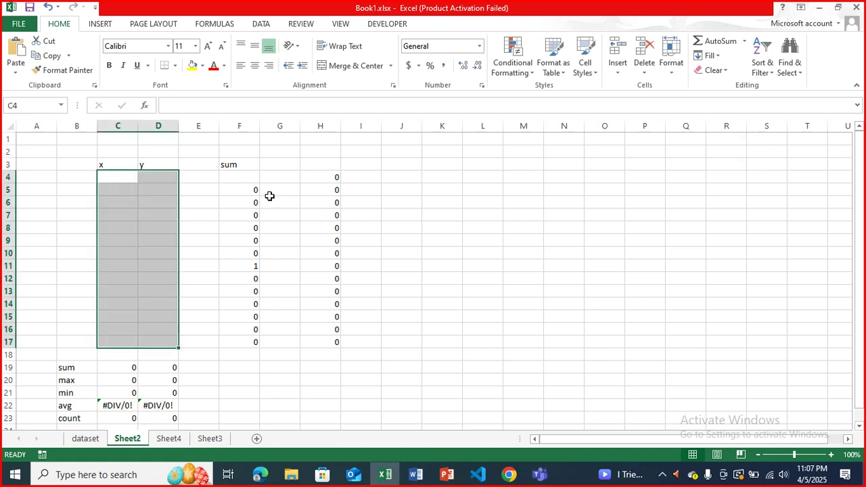
left_click(270, 198)
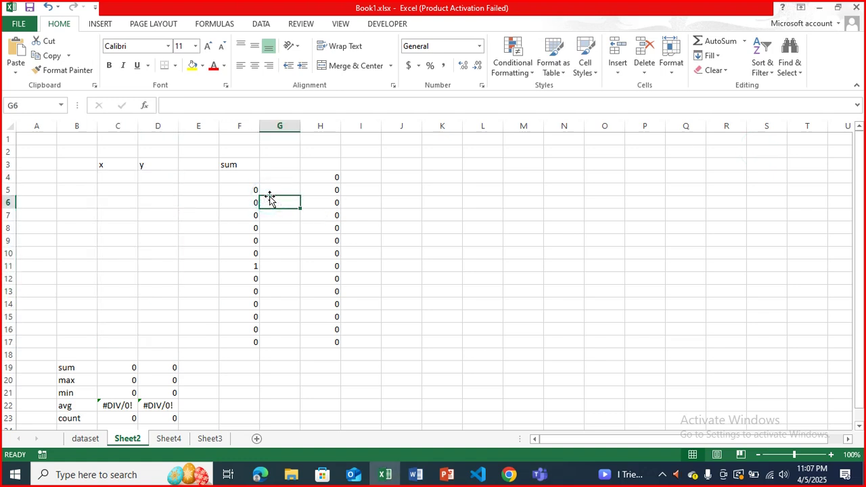
left_click(246, 189)
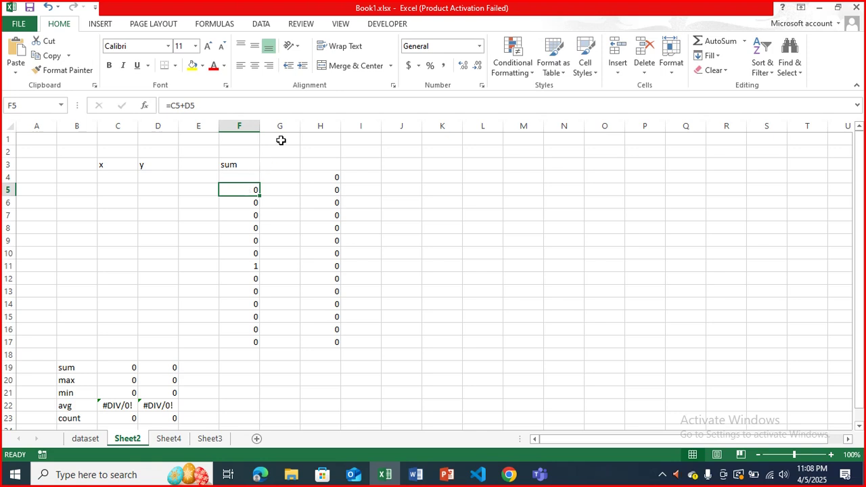
left_click(301, 24)
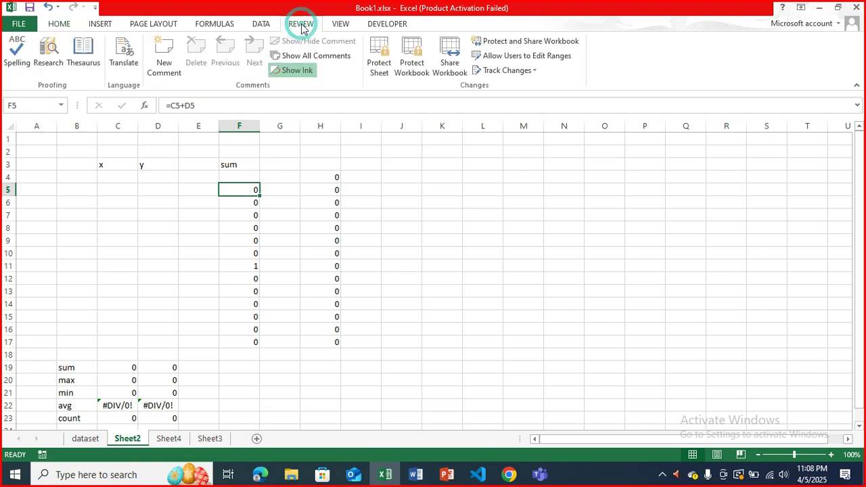
- Protect Sheet2 with a password, disallowing selection of locked cells, and confirm the password
left_click(380, 68)
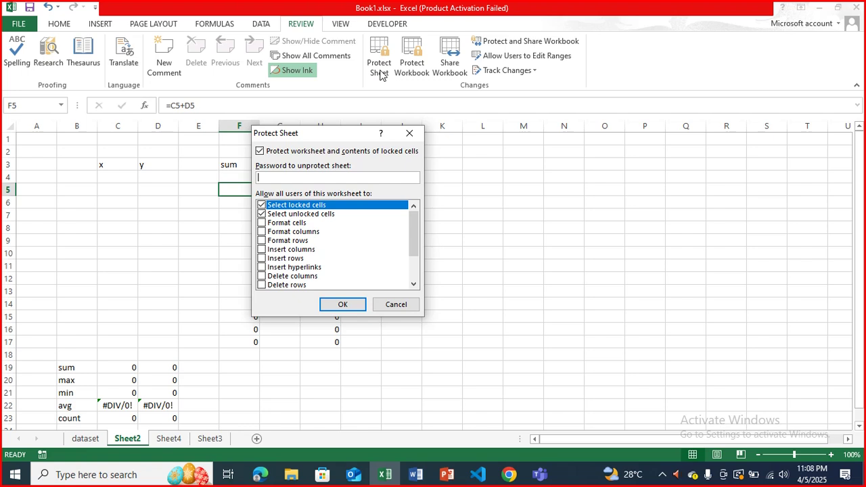
type("1")
key("BackSpace")
type("1234")
left_click(262, 206)
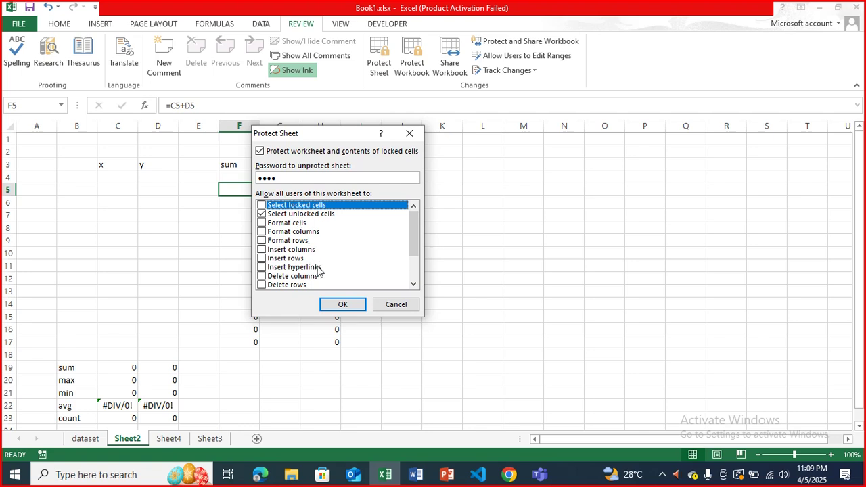
left_click(339, 305)
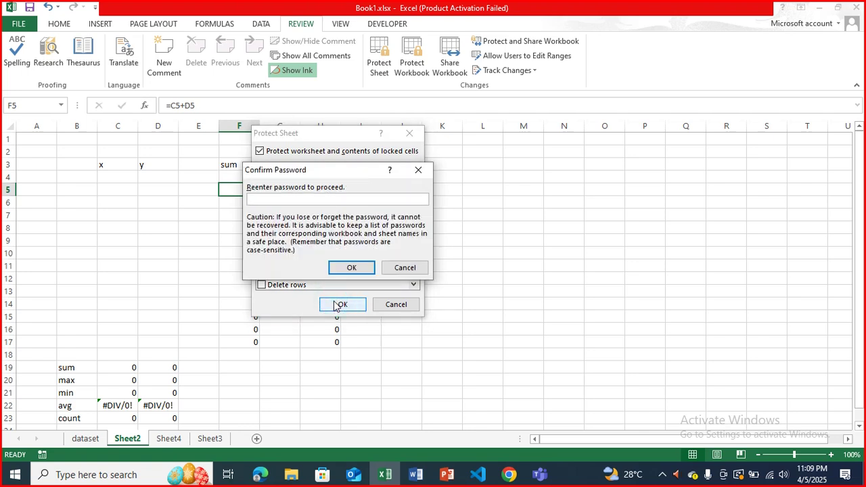
type("1234")
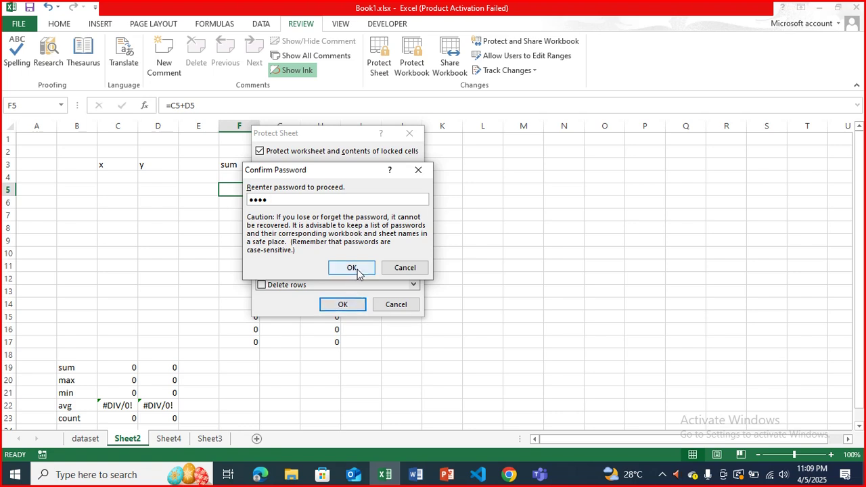
left_click(352, 268)
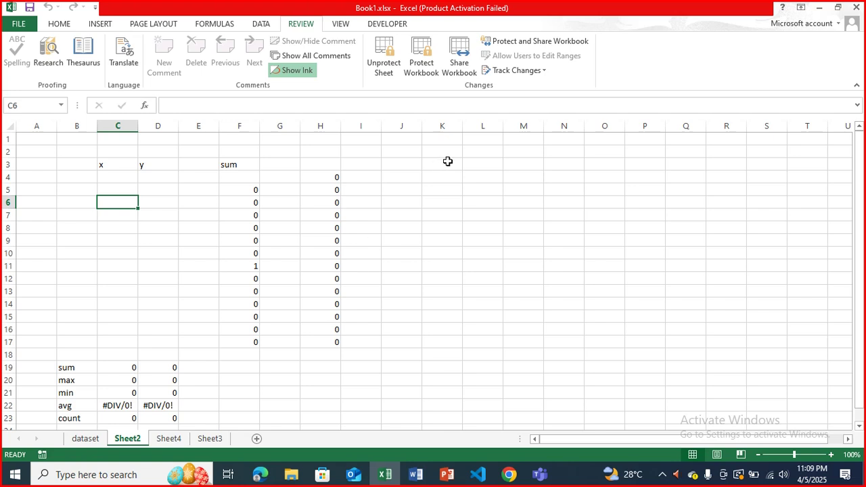
- Test the protection by trying to edit C6 and tabbing through the unlocked input cells
key("F2")
left_click(442, 177)
left_click(442, 178)
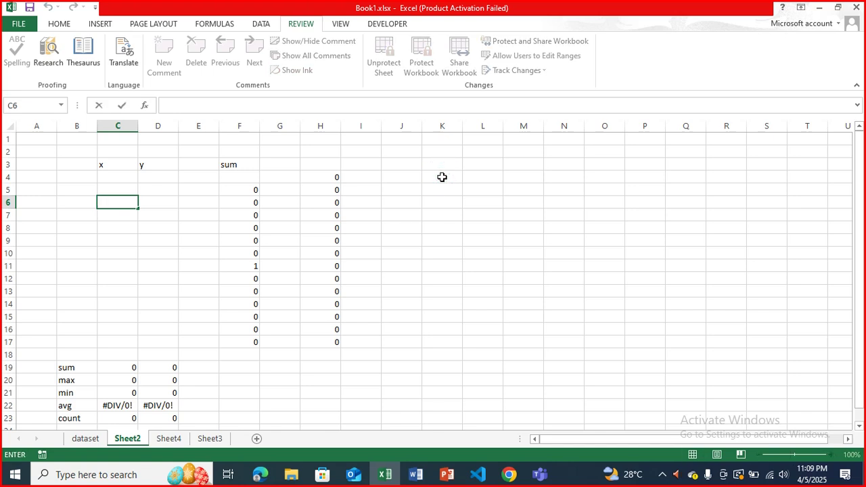
left_click(442, 177)
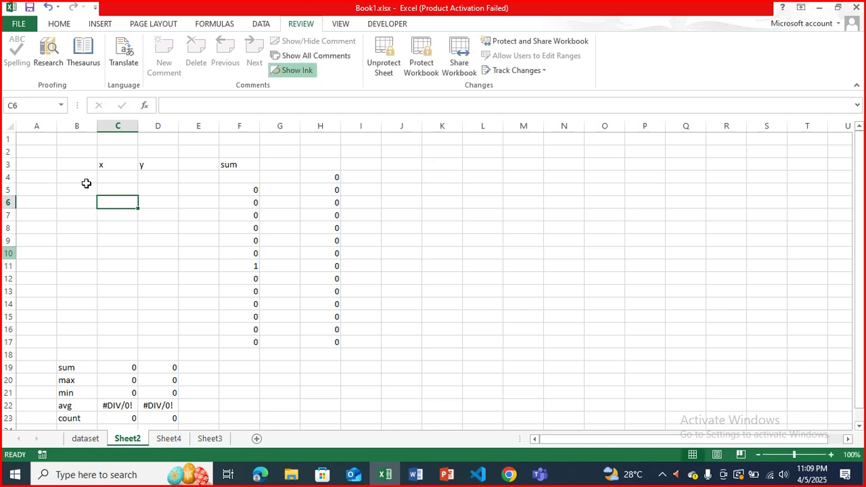
left_click(116, 178)
key("Right")
key("Tab")
key("Tab")
key("Tab")
key("Tab")
key("Tab")
key("Tab")
key("Tab")
key("Tab")
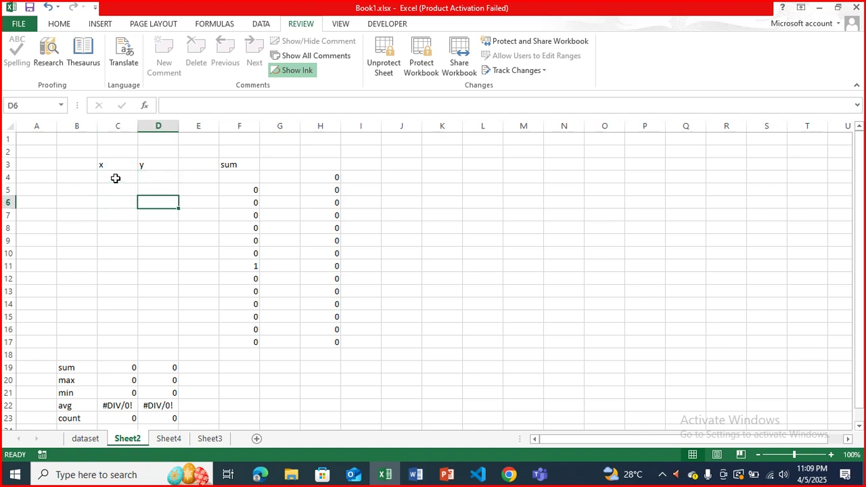
key("Tab")
key("Tab")
key("Tab")
key("Tab")
key("Tab")
key("Tab")
key("Tab")
key("Tab")
key("Tab")
key("Tab")
key("Tab")
key("Tab")
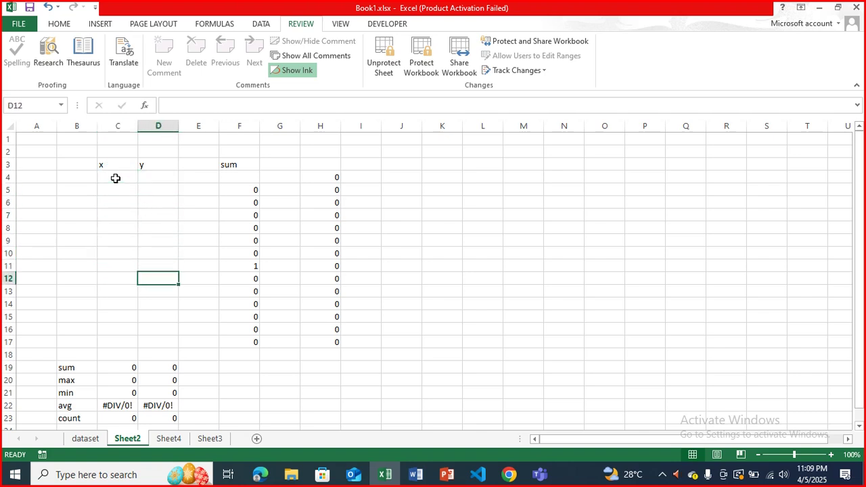
key("Tab")
key("Tab")
key("Tab")
key("Tab")
key("Tab")
key("Tab")
key("Tab")
key("Tab")
key("Tab")
key("Tab")
key("Tab")
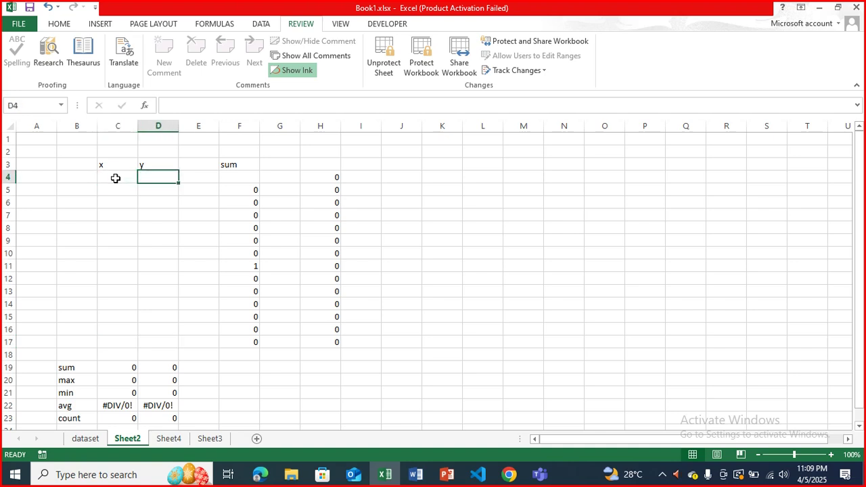
key("Tab")
key("Tab")
key("Tab")
key("Tab")
key("Tab")
key("Tab")
key("Tab")
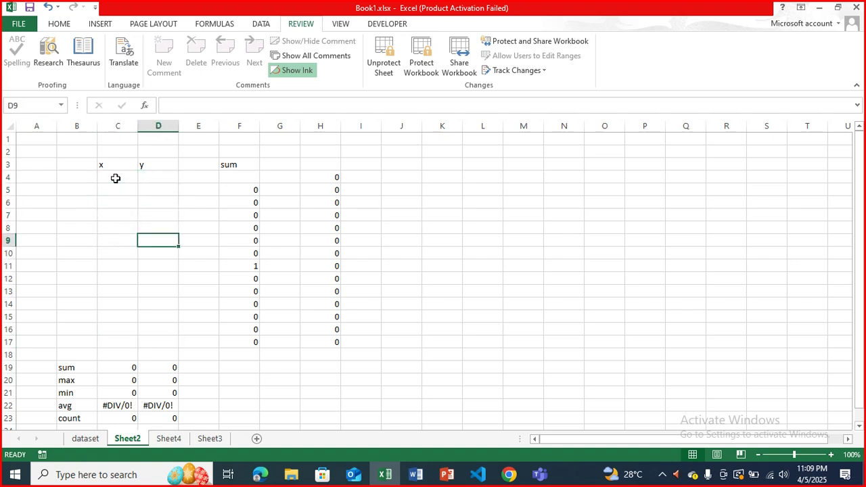
key("shift+Tab")
key("shift+Tab")
key("shift+Tab")
key("shift+Tab")
key("shift+Tab")
key("shift+Tab")
key("shift+Tab")
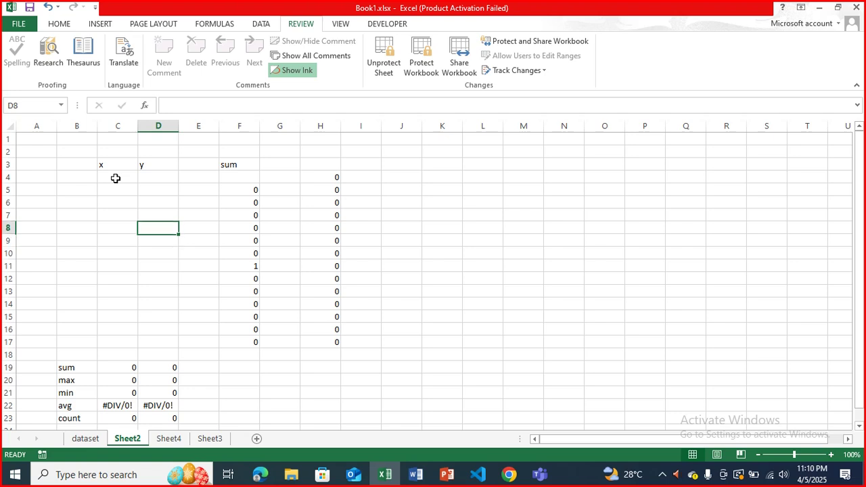
- Enter x values 2 in C4 and 4 in C5, then select C4:C5
left_click(116, 178)
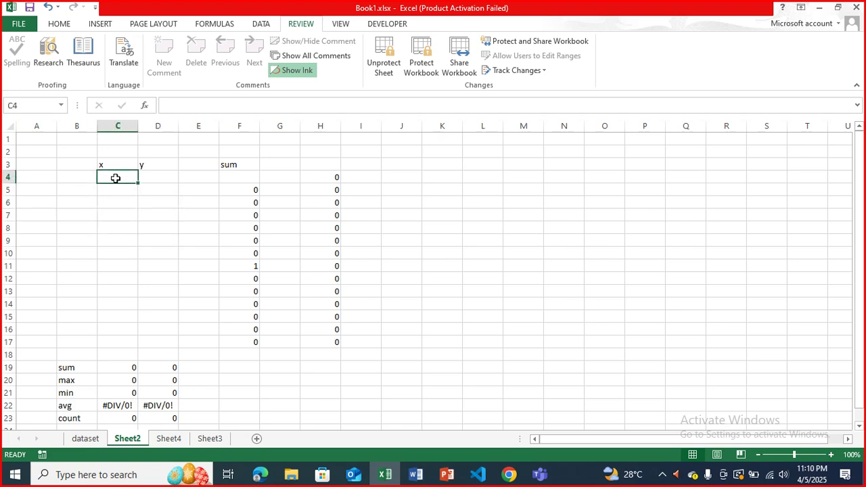
type("2")
key("Return")
type("4")
key("Return")
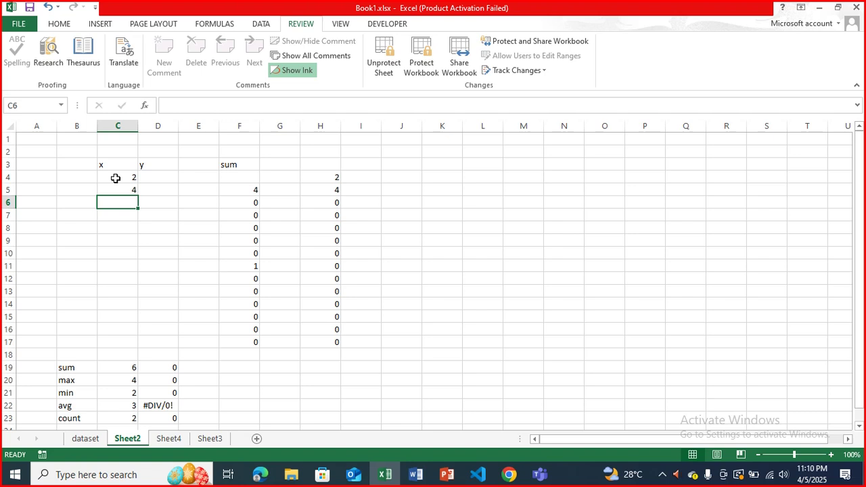
left_click_drag(116, 178, 135, 405)
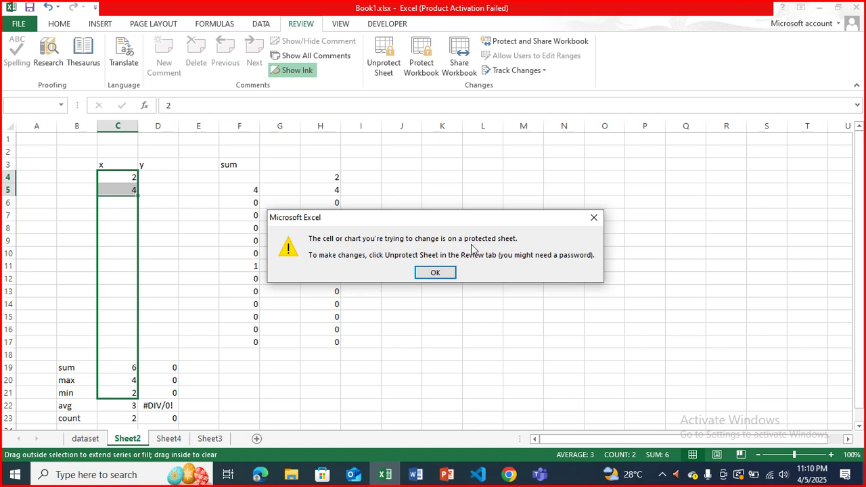
- Dismiss the protection warning and fill the x series from 2 down to 28 in C17
left_click(450, 273)
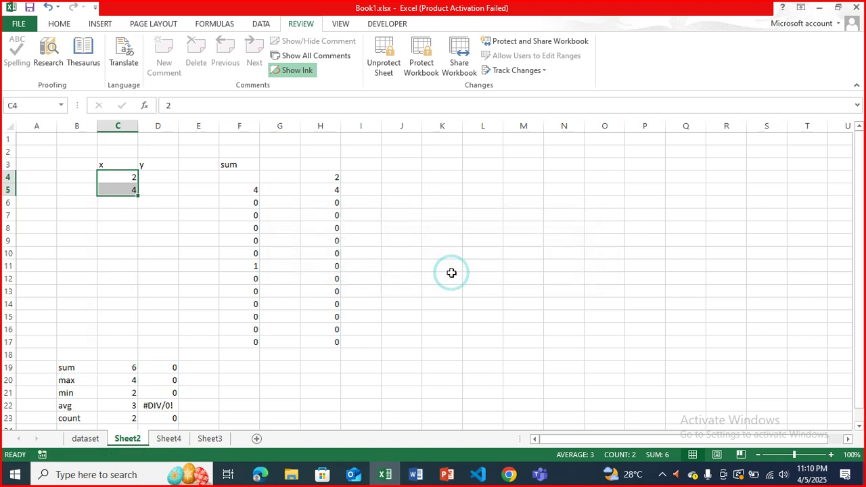
left_click_drag(137, 196, 133, 350)
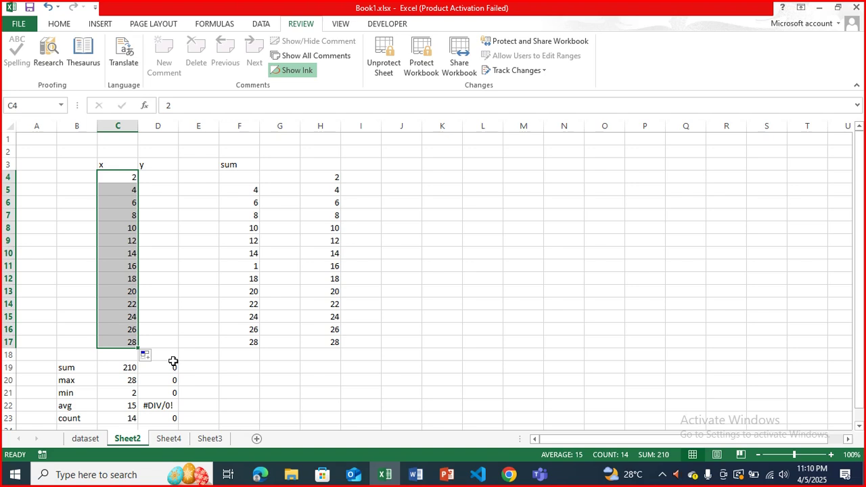
left_click(124, 229)
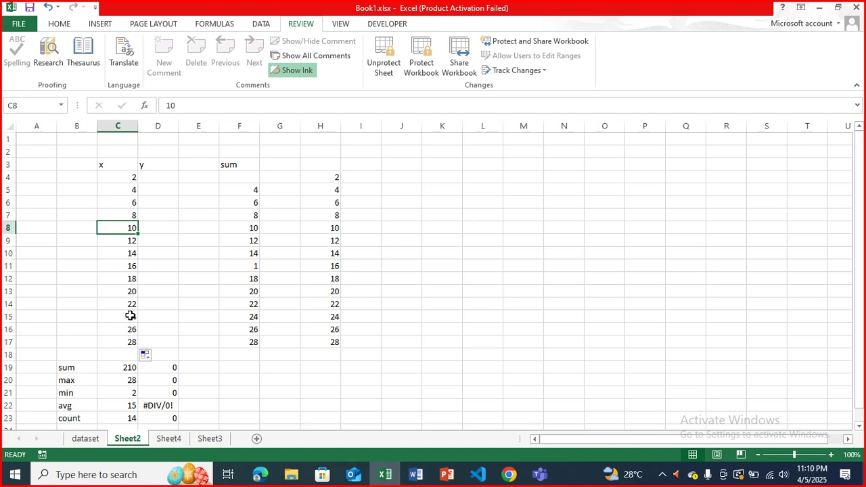
- Enter y values 4 and 6 in D4:D5 and fill the series down to 30 in D17
left_click(150, 176)
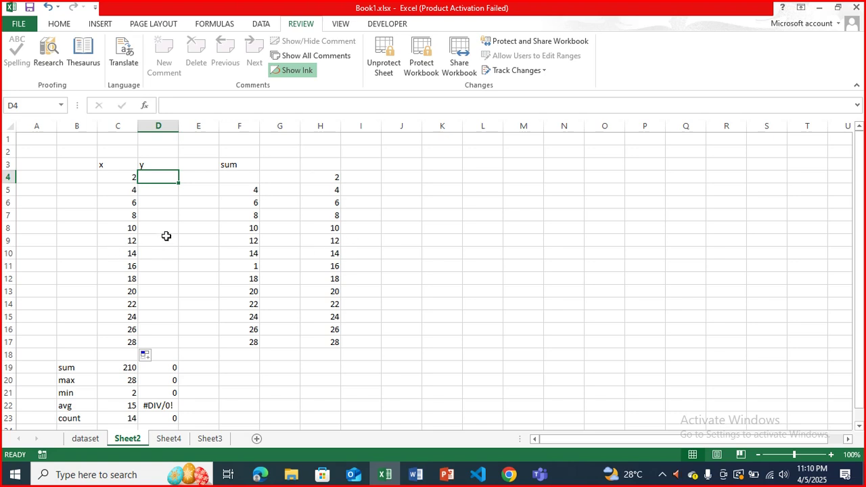
type("4")
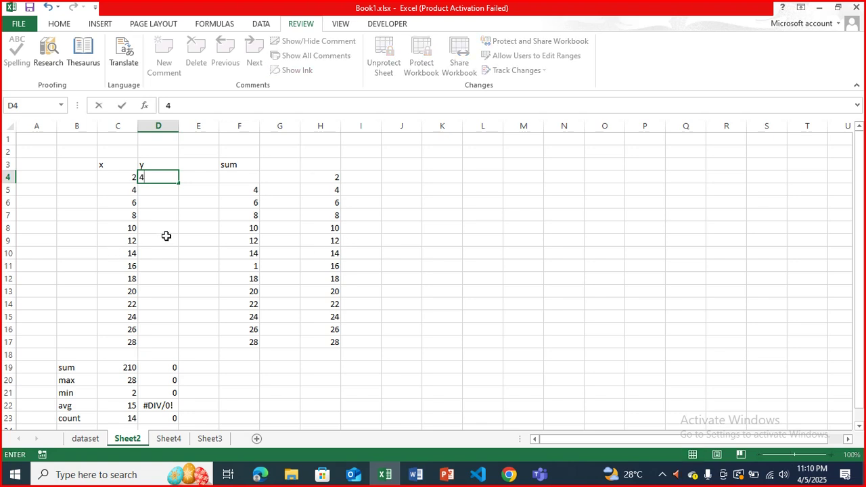
key("Return")
type("6")
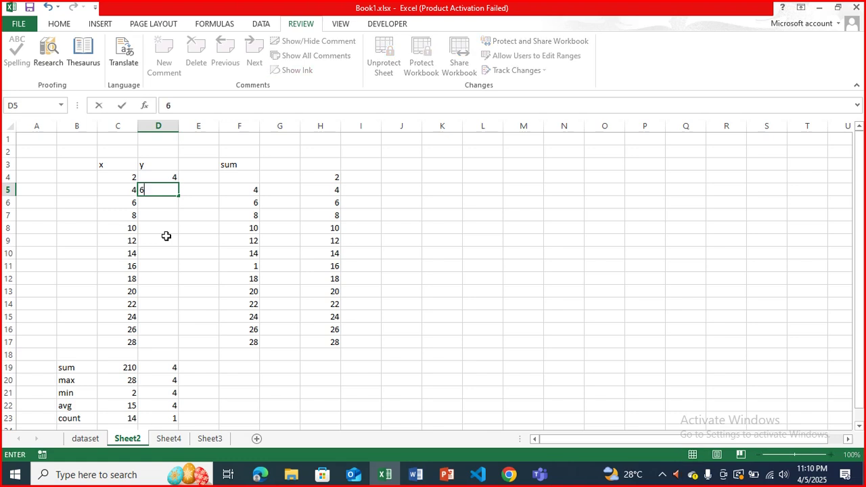
key("Return")
left_click(168, 179)
left_click_drag(167, 180, 175, 226)
left_click(171, 178)
left_click_drag(171, 178, 175, 354)
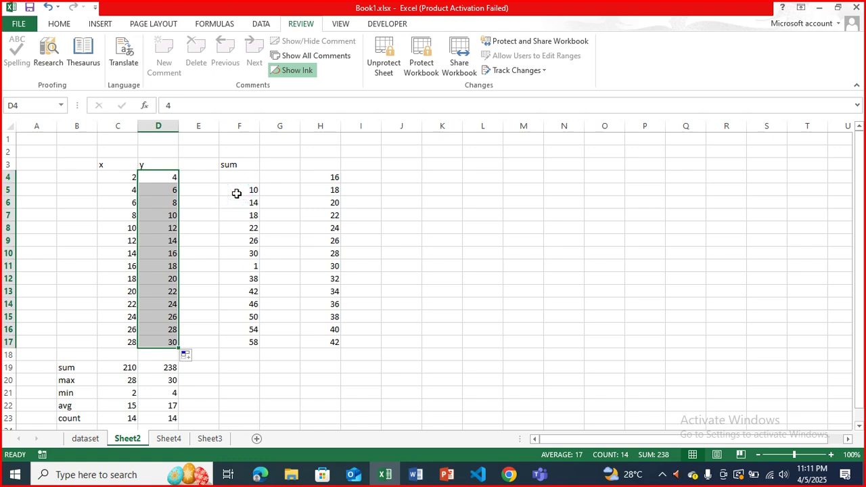
left_click(137, 192)
left_click(127, 190)
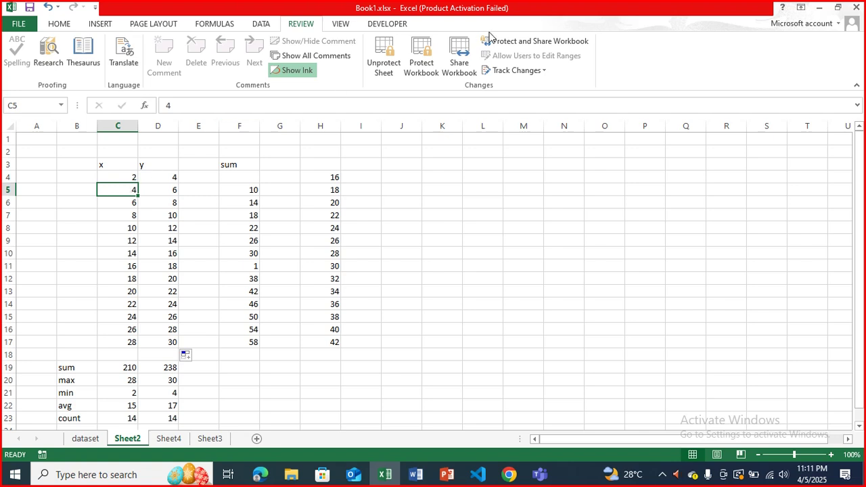
- Unprotect Sheet2 with the password and test selecting and editing cells such as I8
left_click(394, 70)
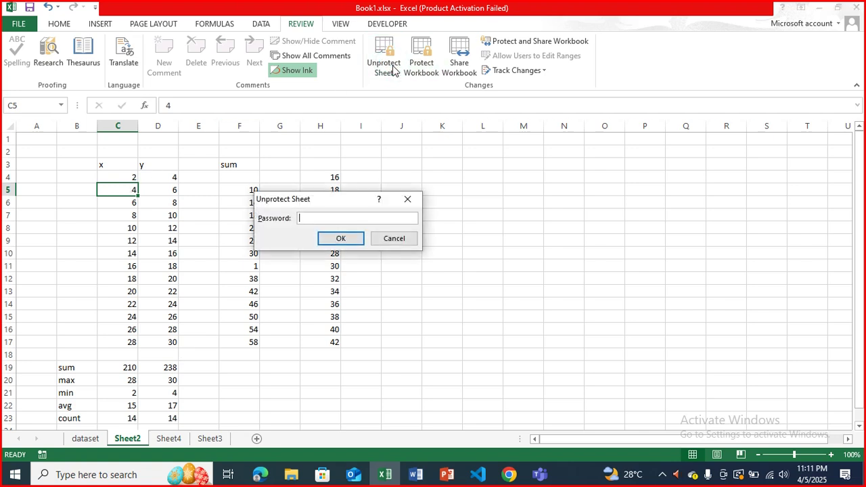
type("12345")
key("Return")
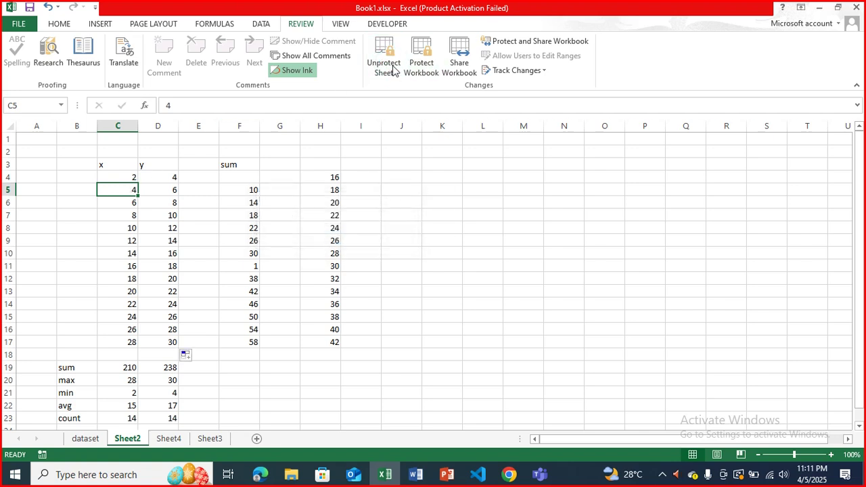
left_click(402, 229)
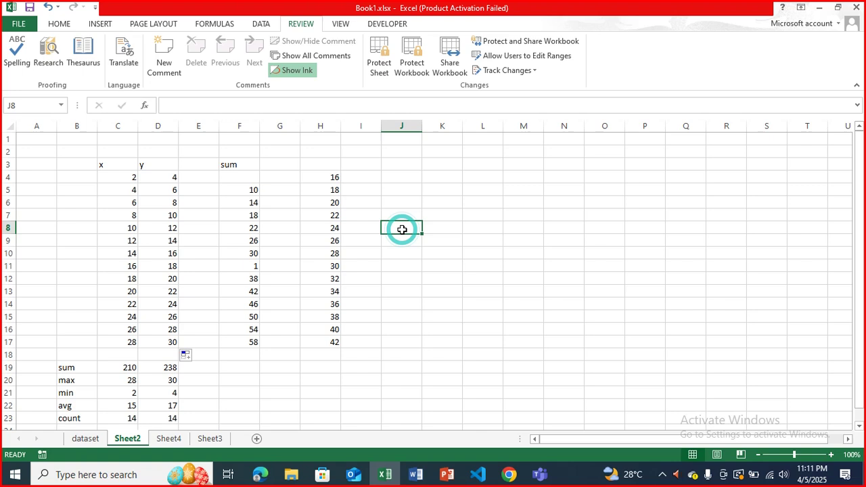
left_click(142, 211)
left_click(590, 235)
left_click(409, 138)
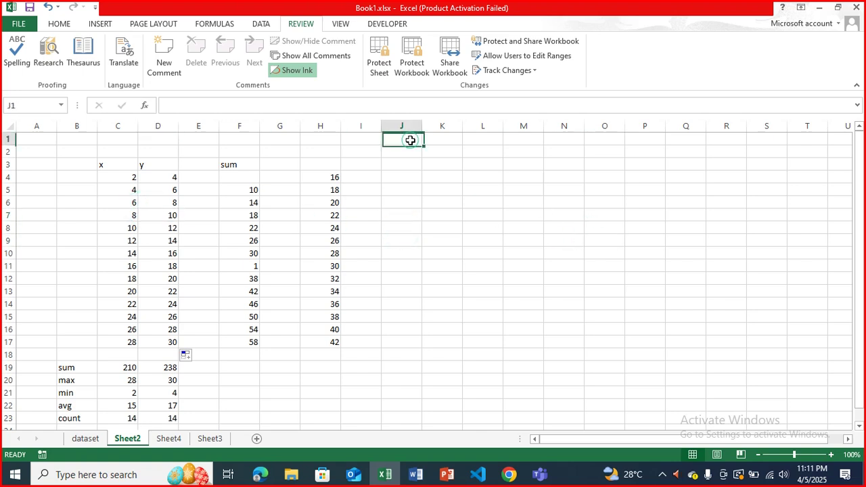
left_click(368, 233)
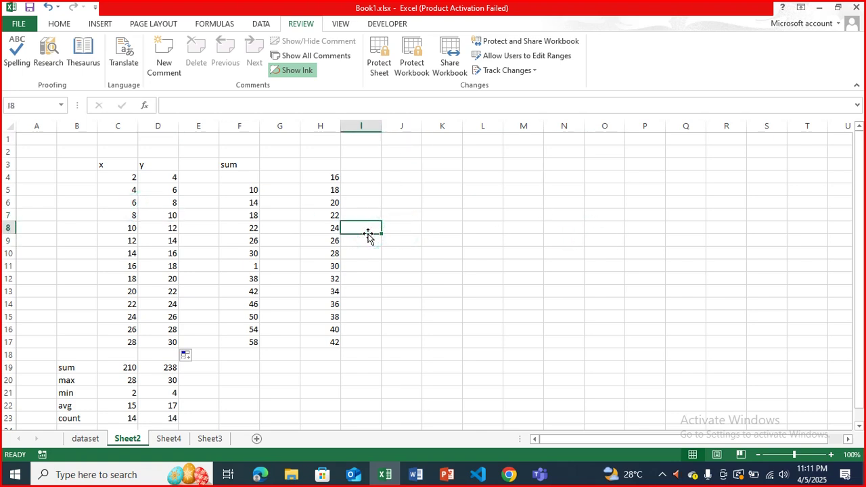
type("56")
key("BackSpace")
key("BackSpace")
left_click(403, 225)
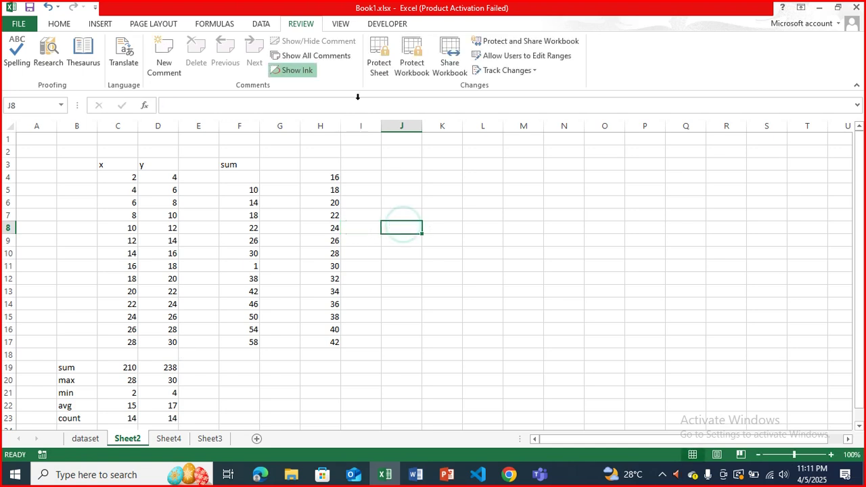
- Re-protect Sheet2 with a confirmed password, allowing only unlocked cells to be selected
left_click(379, 54)
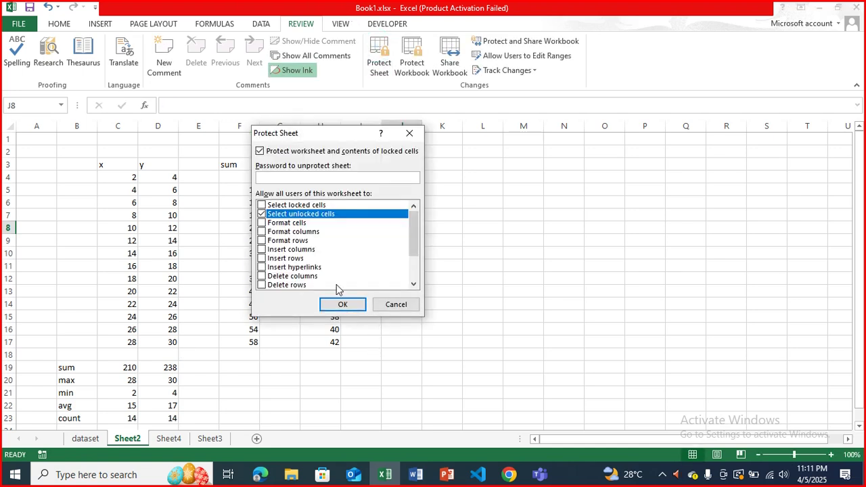
type("12")
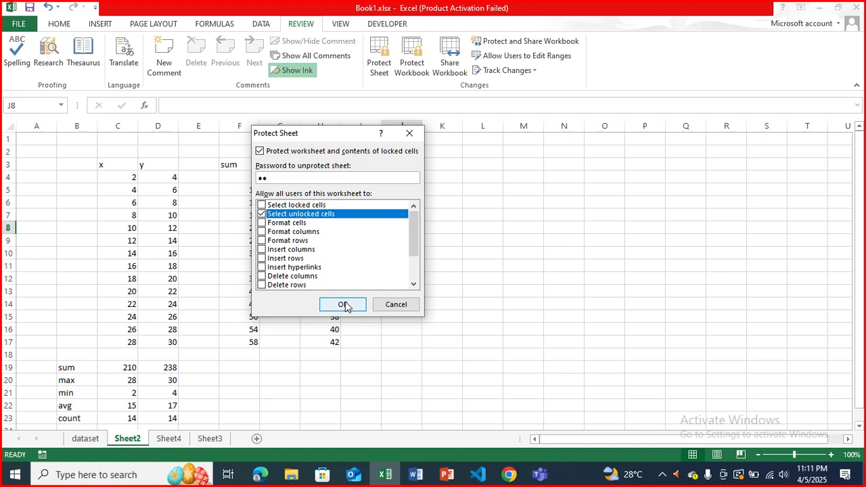
type("34")
left_click(346, 305)
type("1234")
key("Return")
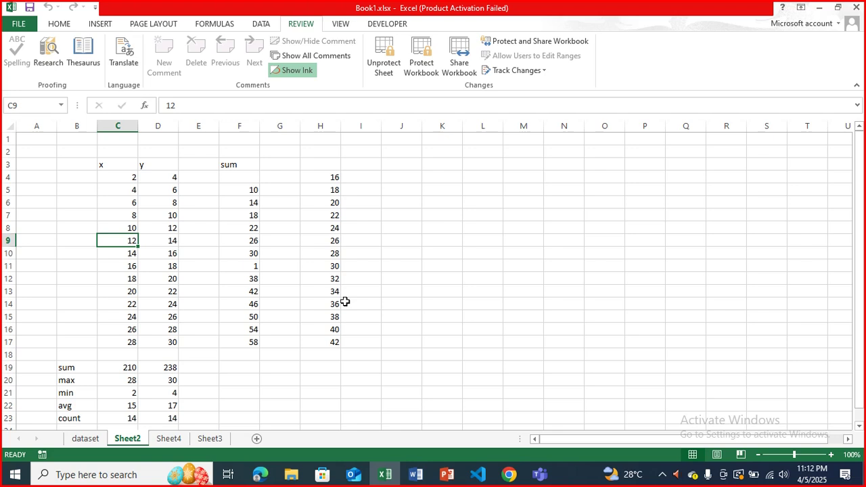
- Unprotect Sheet2 by entering the sheet password
left_click(378, 64)
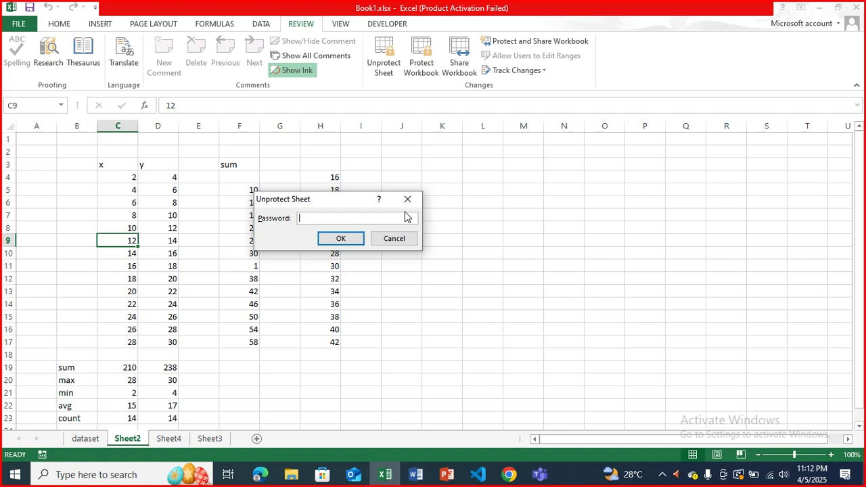
type("1234")
key("Return")
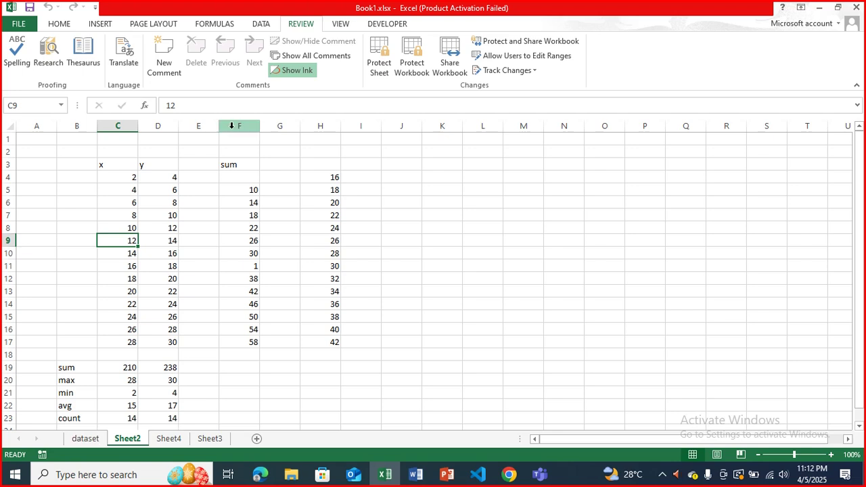
- Select B2:M28 and delete all the x/y sample data, leaving the sheet blank
left_click_drag(68, 151, 545, 415)
key("Delete")
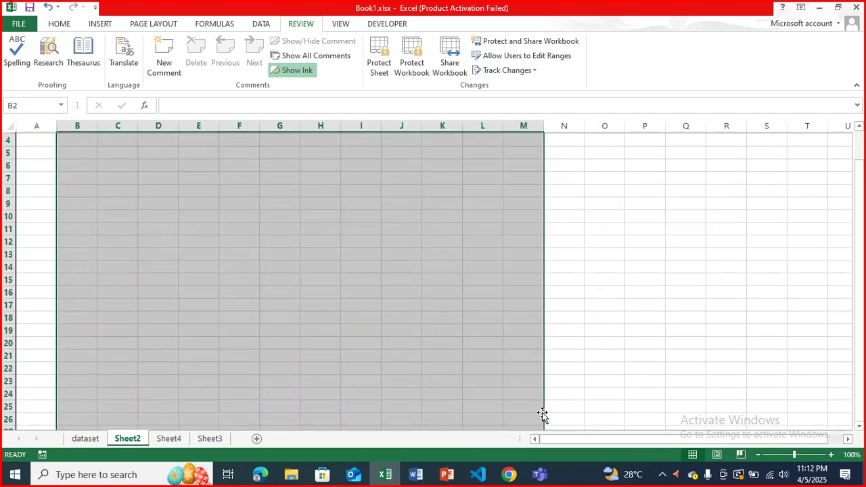
scroll(546, 416, "up", 2)
left_click(117, 164)
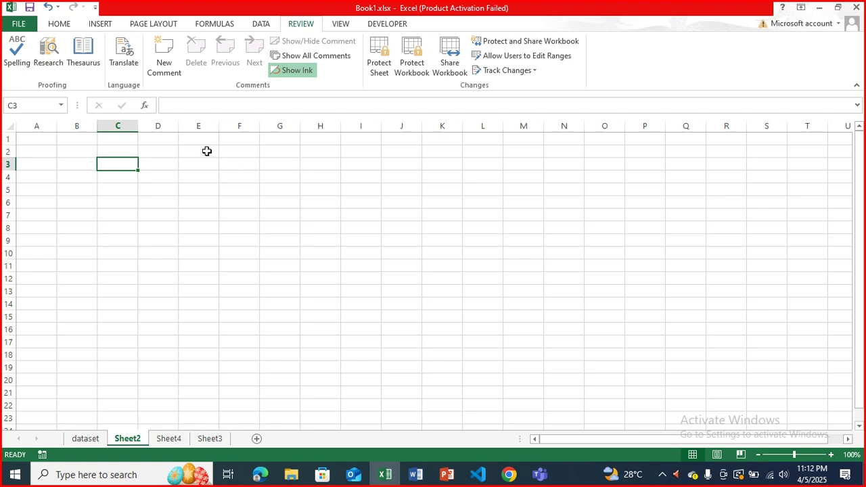
- Merge and centre D2:K4 and enter the title 'Student Information Form' in it
left_click(59, 23)
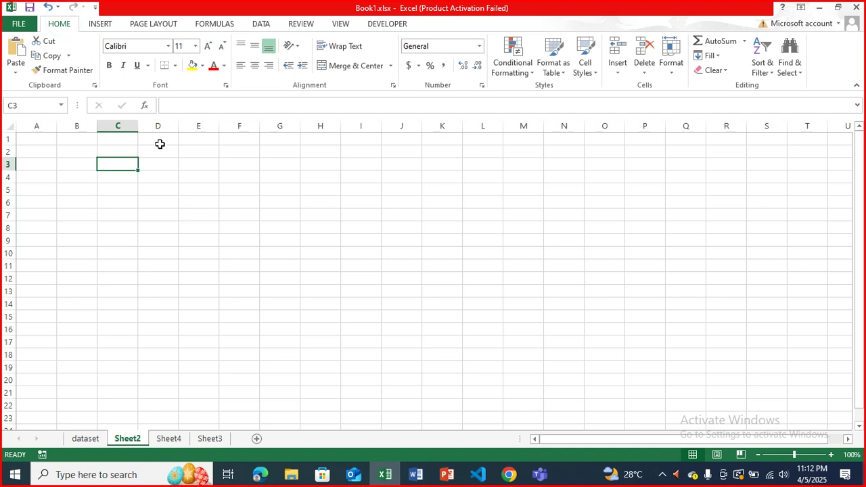
left_click_drag(149, 149, 436, 179)
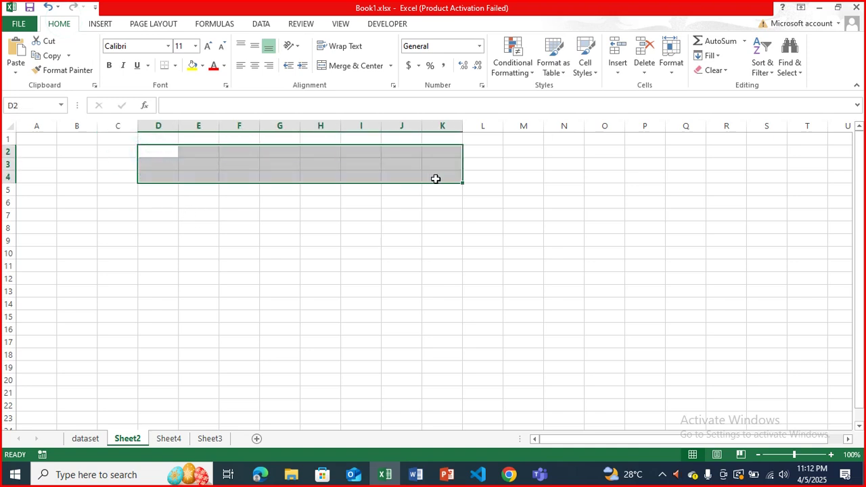
left_click(355, 72)
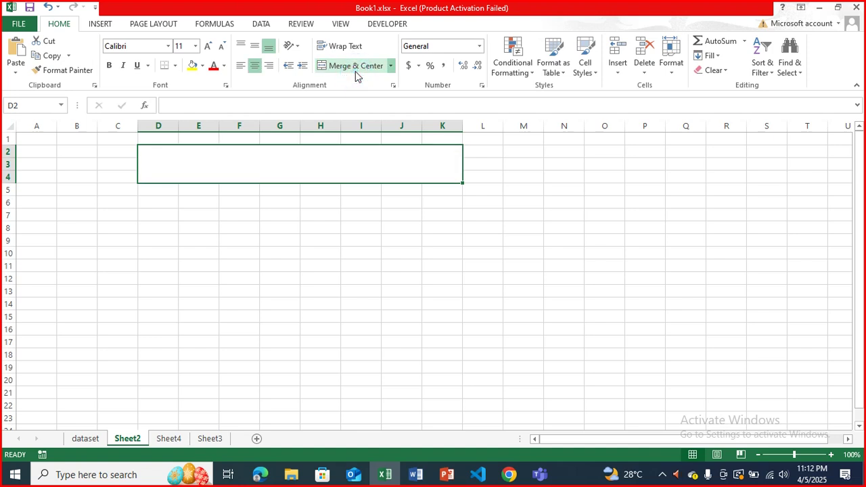
left_click(307, 157)
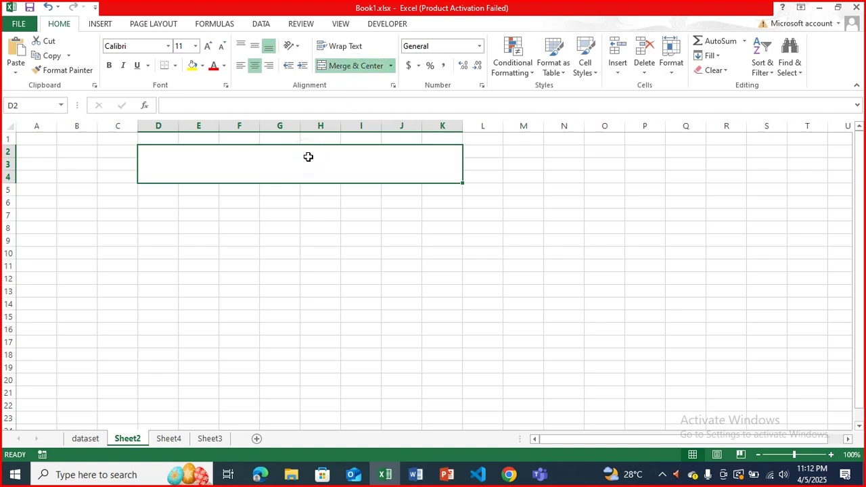
left_click(308, 157)
type("Studen")
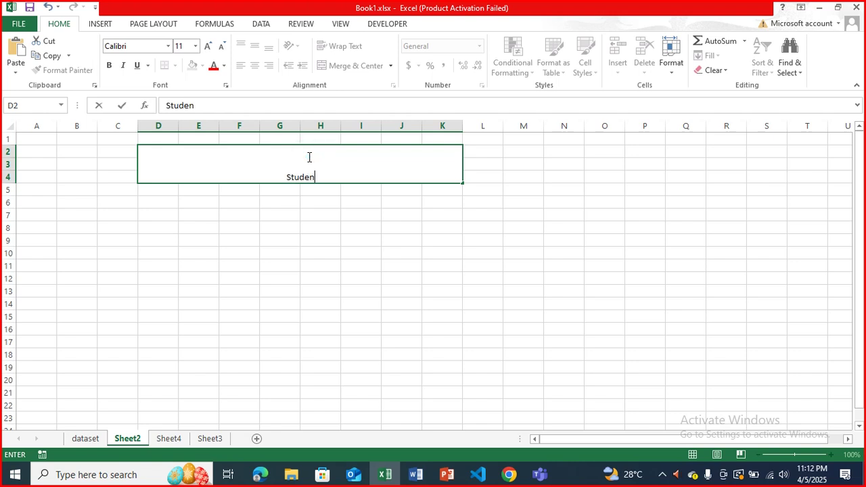
type("t Informati")
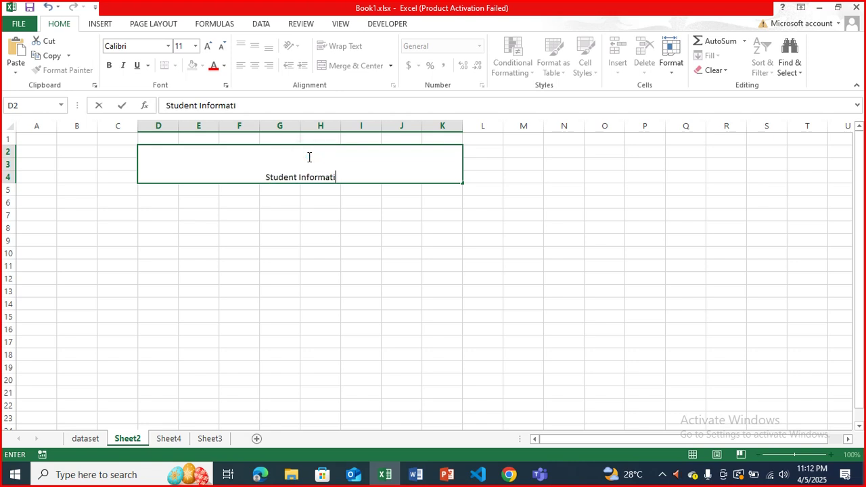
type("on Form")
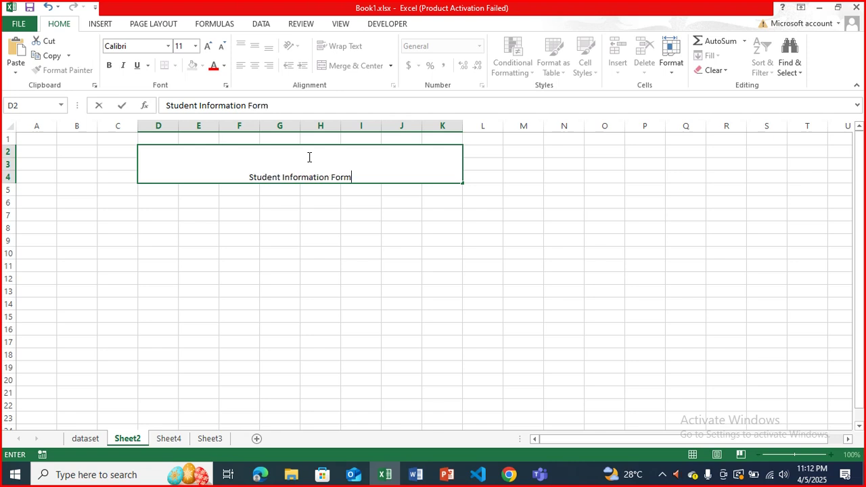
left_click(377, 214)
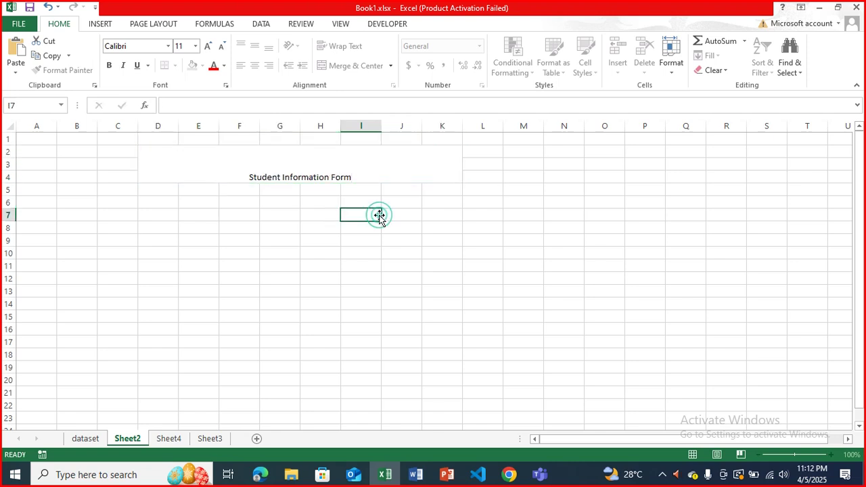
left_click(354, 172)
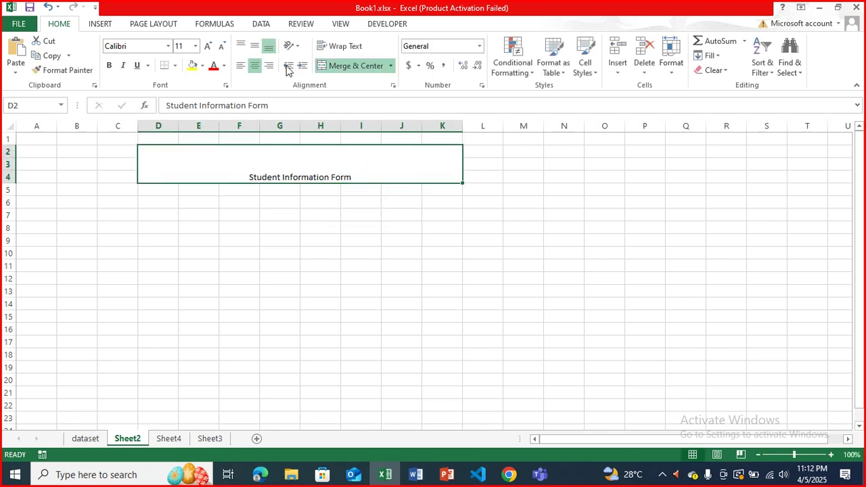
- Middle-align the title and make it bold at 26 pt
left_click(255, 49)
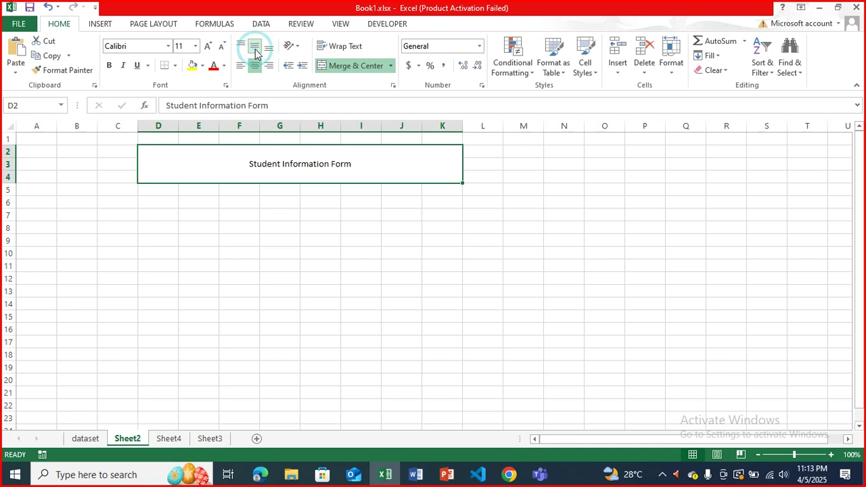
key("ctrl+b")
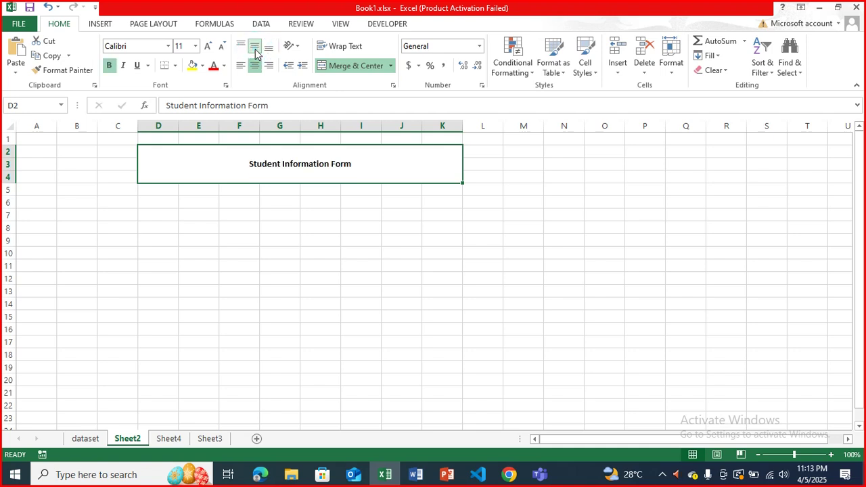
left_click(207, 46)
left_click(208, 45)
left_click(207, 46)
left_click(207, 46)
left_click(207, 45)
left_click(208, 46)
left_click(208, 46)
left_click(209, 47)
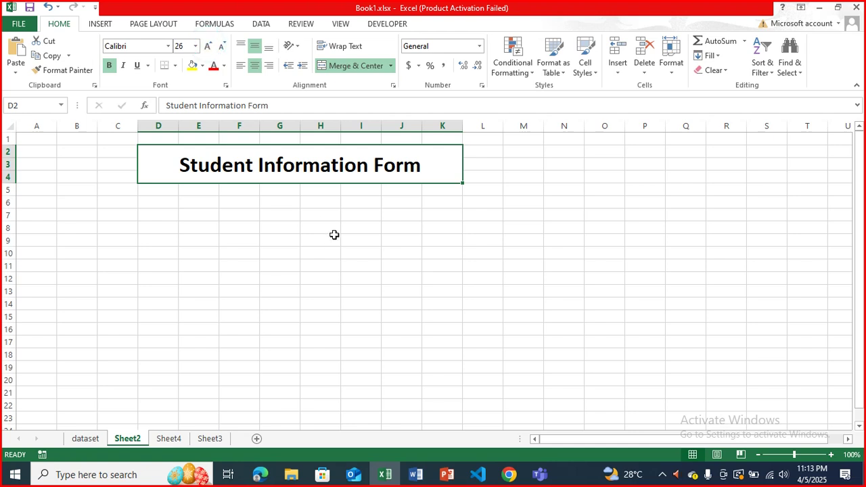
left_click(304, 230)
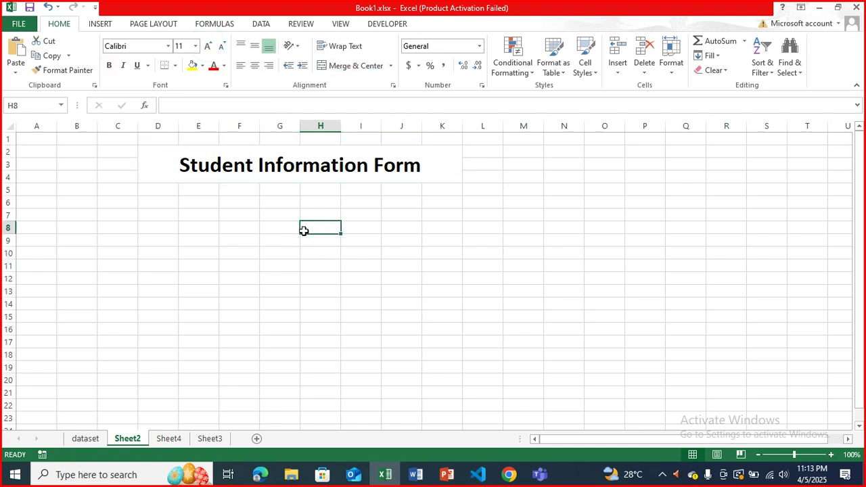
- Put an outside border around the merged title cell
left_click(270, 164)
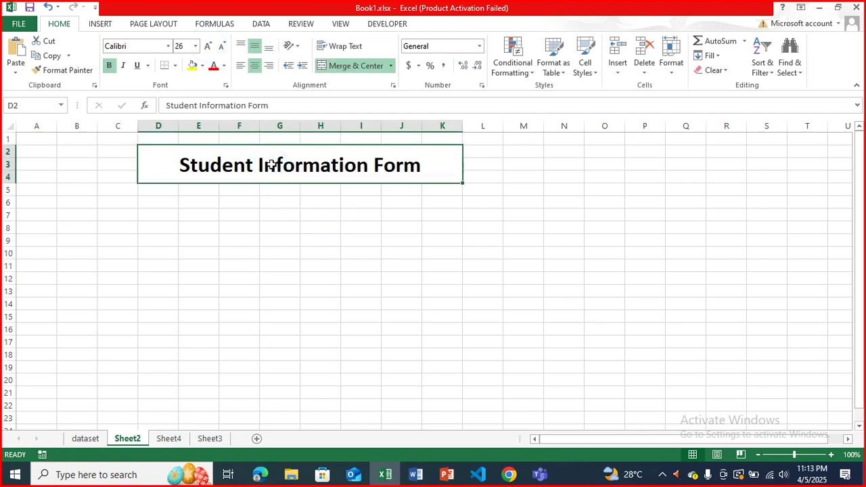
left_click(174, 66)
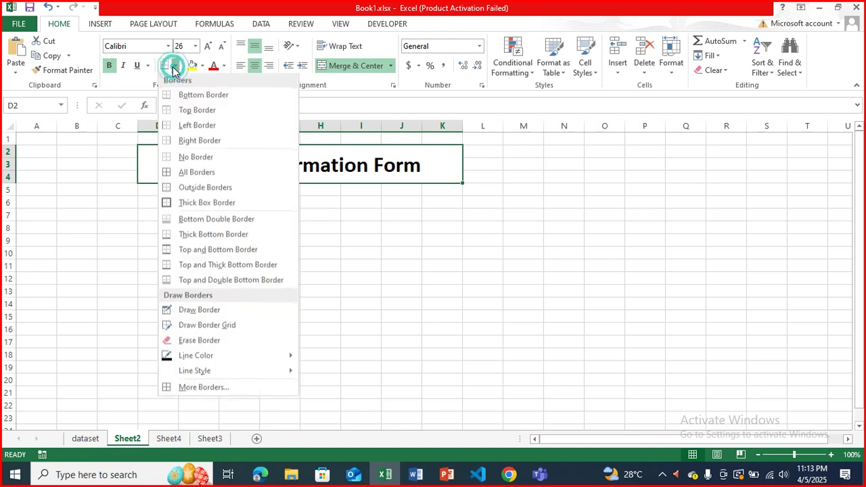
left_click(205, 187)
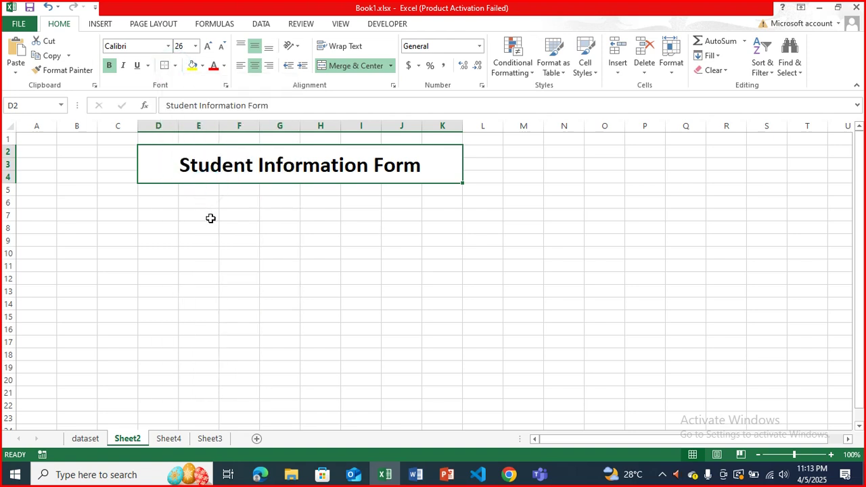
left_click(211, 218)
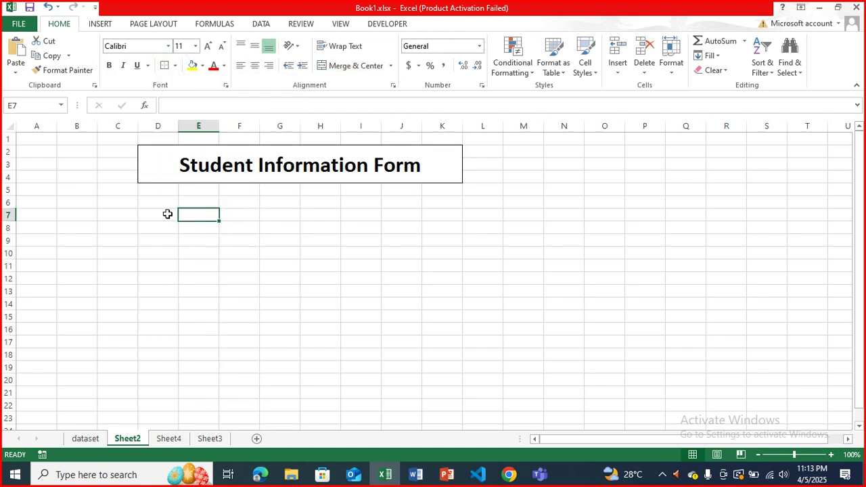
- Enter the Name: and Father Name: labels in column B and widen the column
left_click(86, 203)
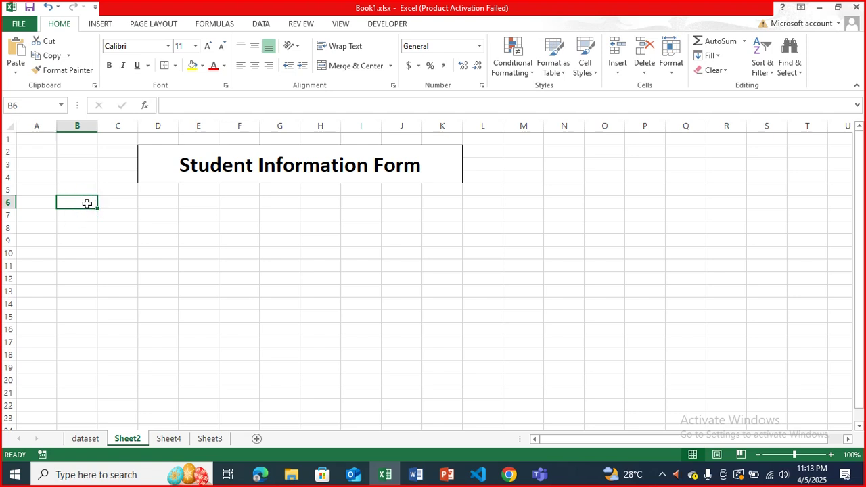
type("Nam")
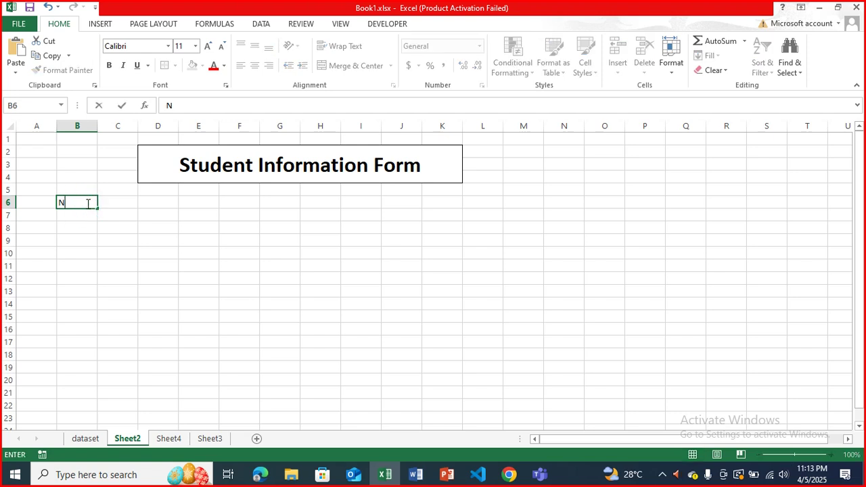
key("BackSpace")
key("BackSpace")
type("ame:")
key("Return")
key("Return")
key("Return")
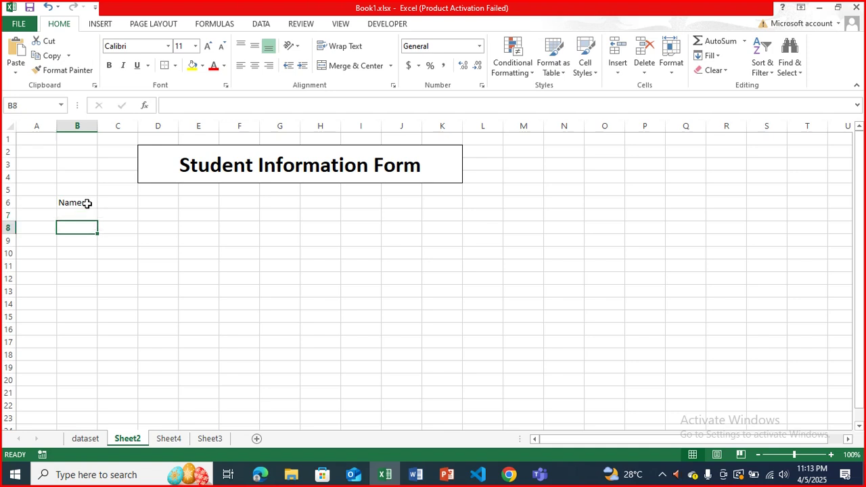
type("F")
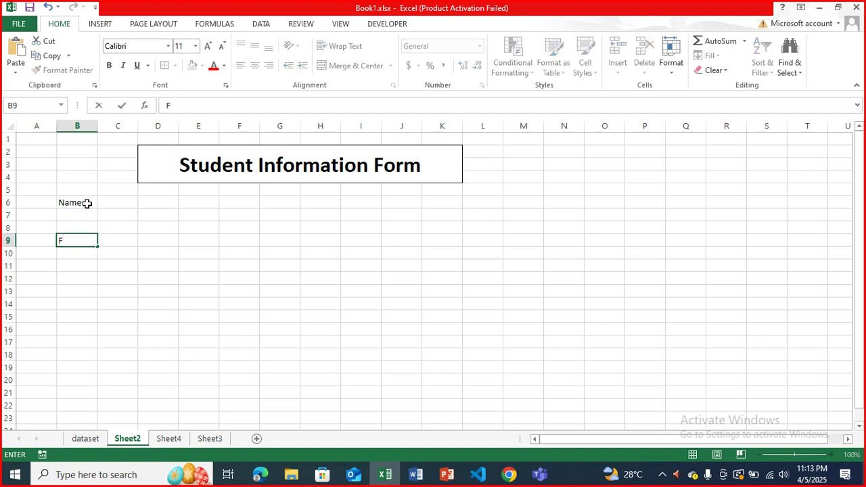
type("ather Nmar")
key("BackSpace")
key("BackSpace")
key("BackSpace")
key("BackSpace")
key("BackSpace")
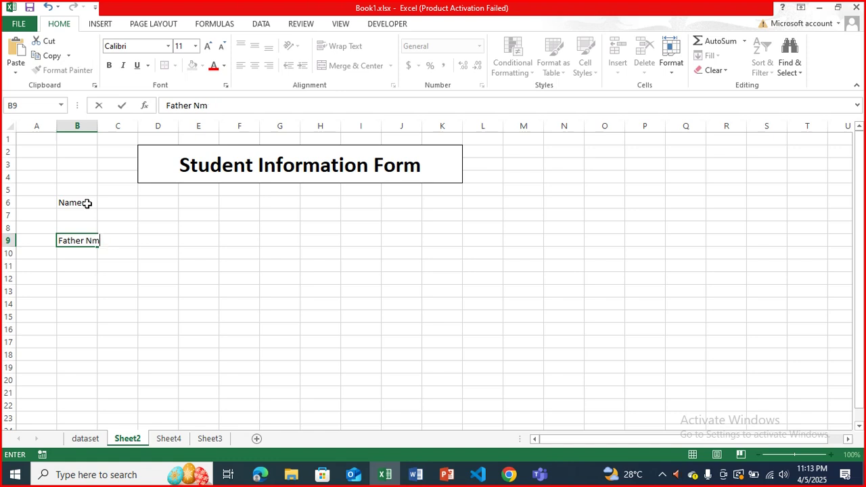
type("Name:")
key("Return")
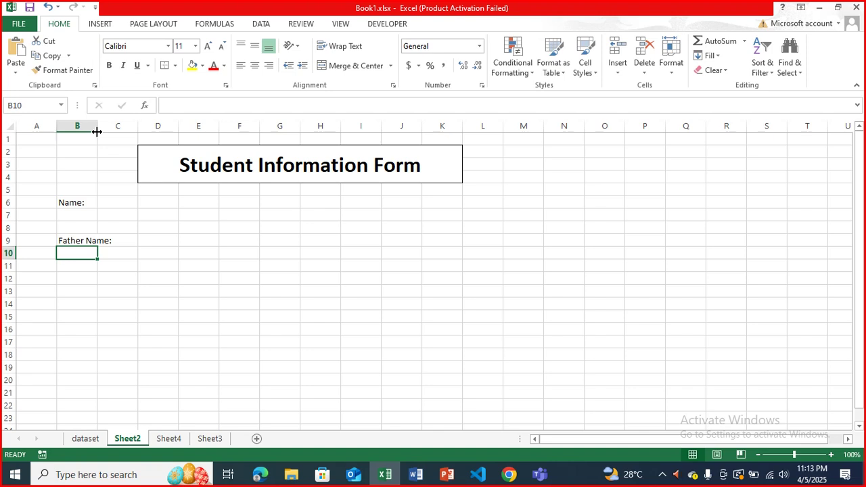
left_click_drag(96, 128, 116, 125)
left_click(145, 252)
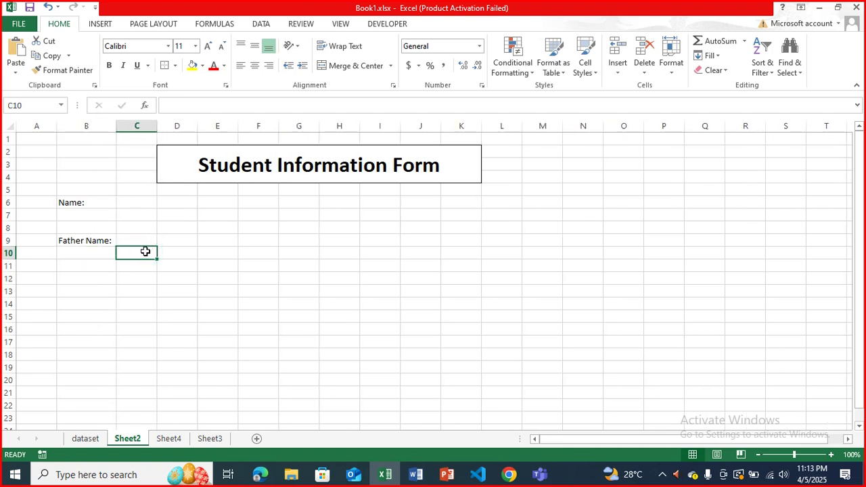
- Add the Contact Number: label in B12 and AutoFit column B to it
left_click(93, 278)
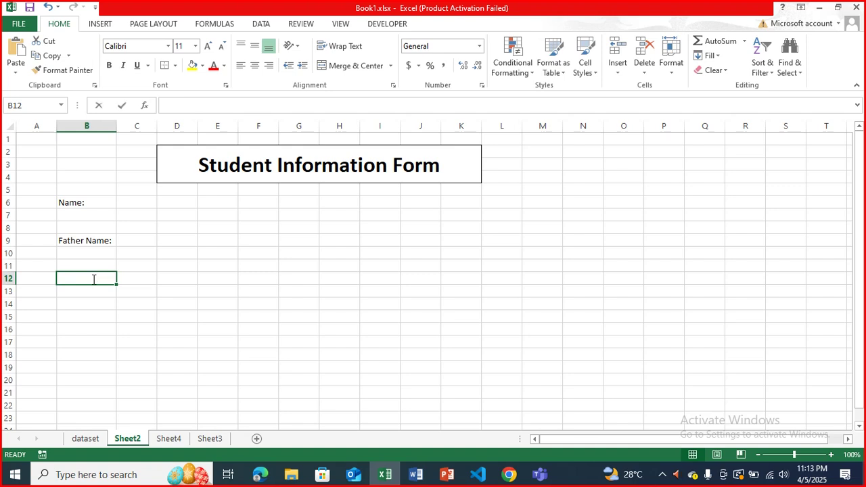
type("Conald")
key("BackSpace")
key("BackSpace")
key("BackSpace")
type("t")
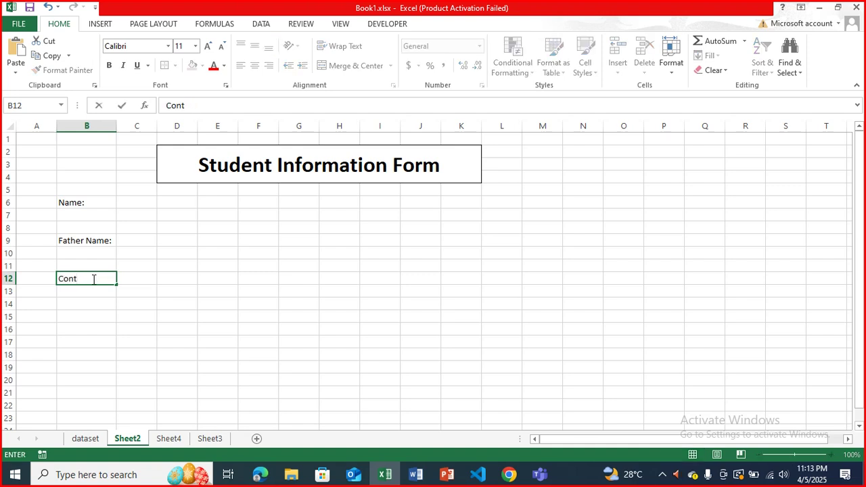
type("act Number:")
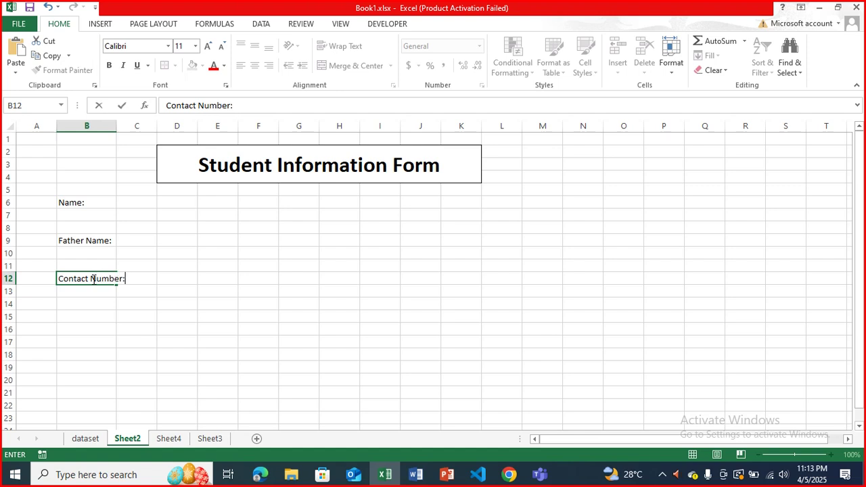
key("Return")
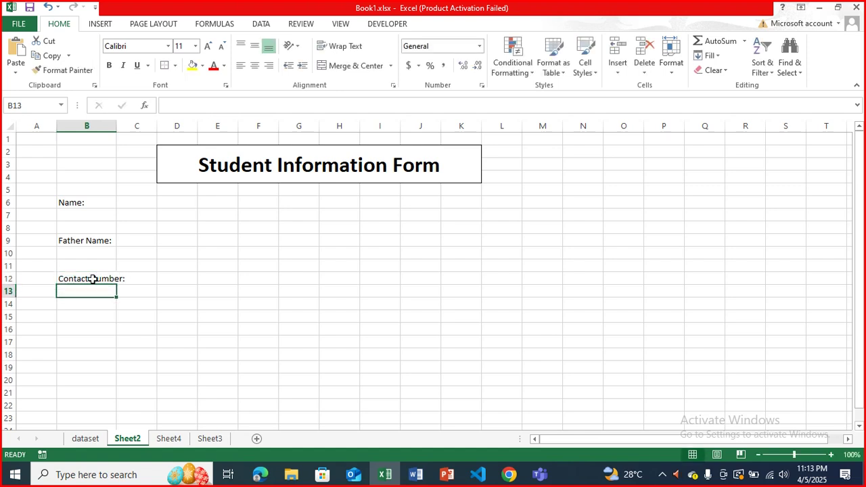
left_click(93, 279)
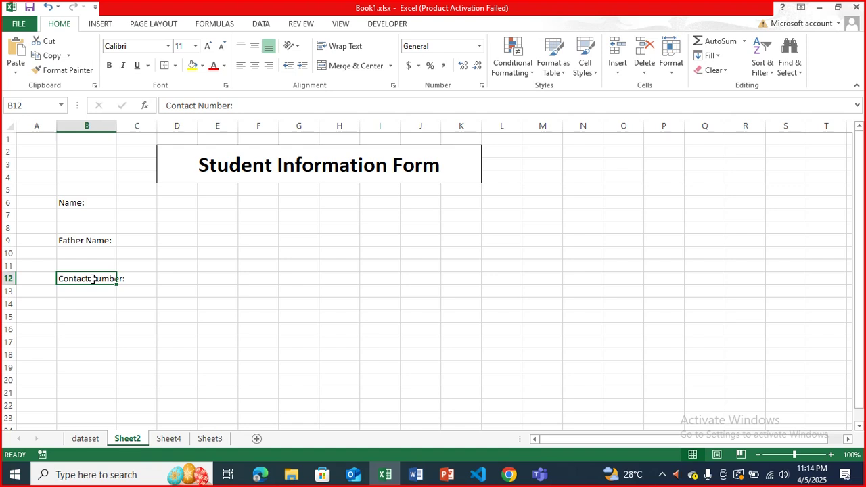
key("alt+h")
key("o")
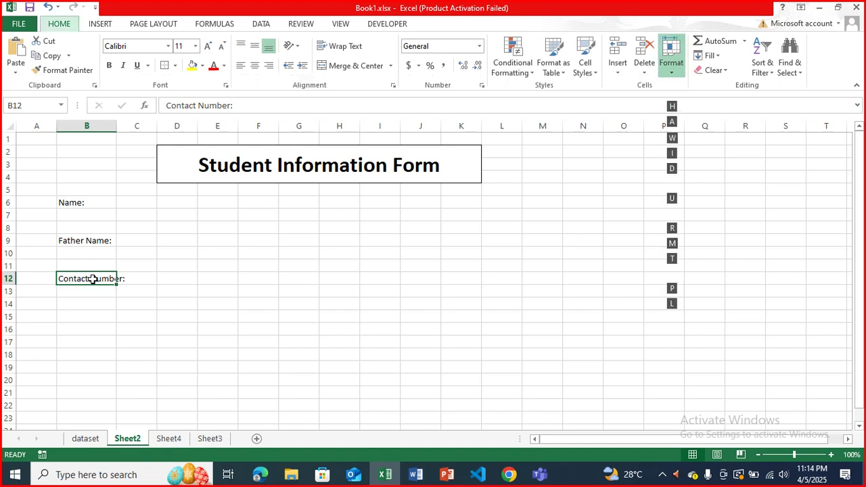
key("i")
- Add the Grade: label and move it down to B15
left_click(107, 302)
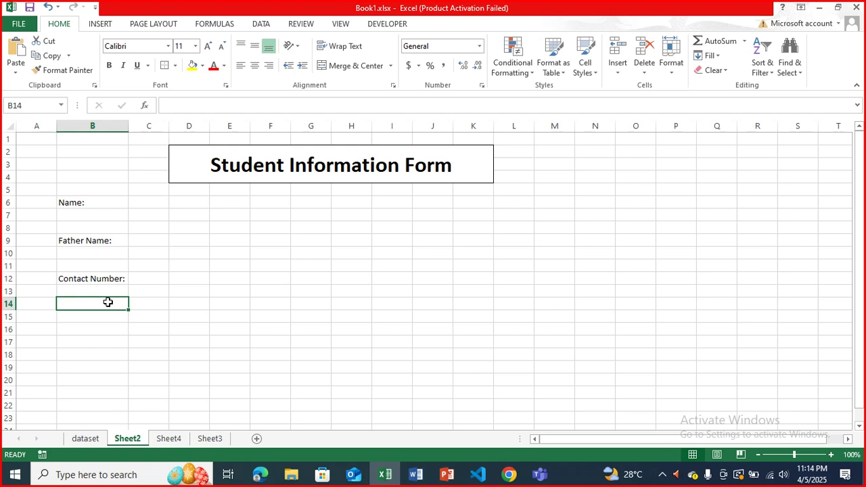
type("Grade")
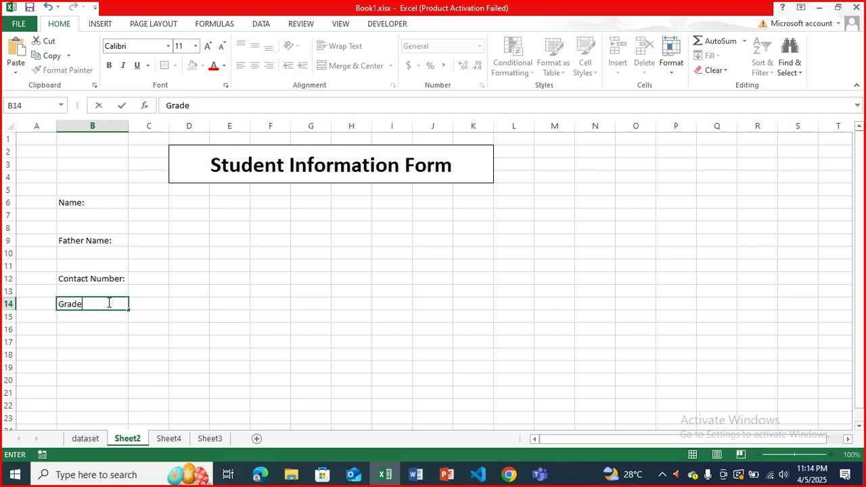
type(":")
left_click(116, 328)
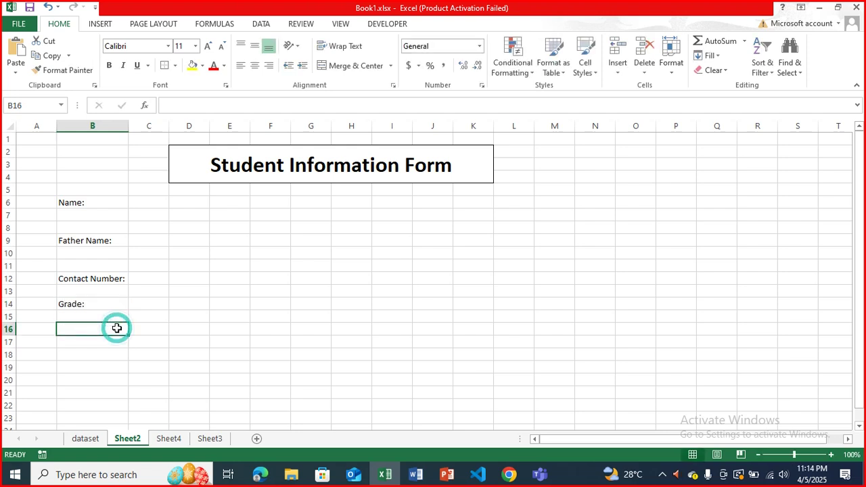
left_click(105, 306)
key("ctrl+c")
key("Down")
key("Return")
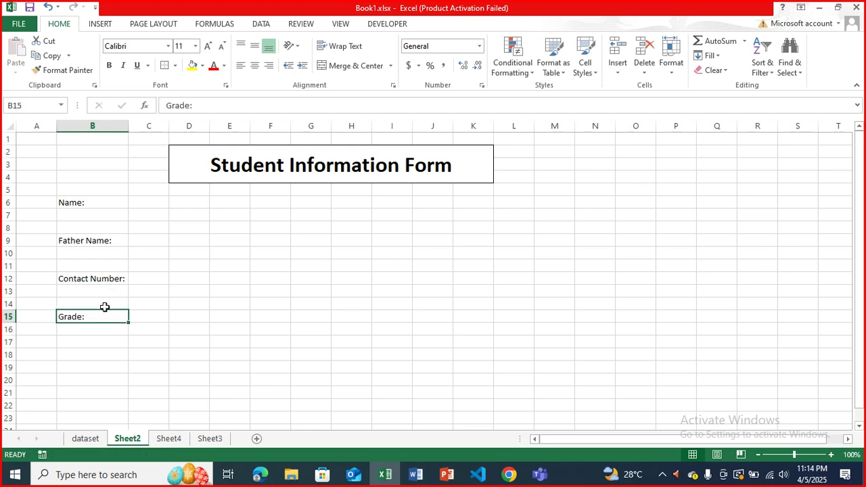
left_click(103, 333)
left_click(97, 352)
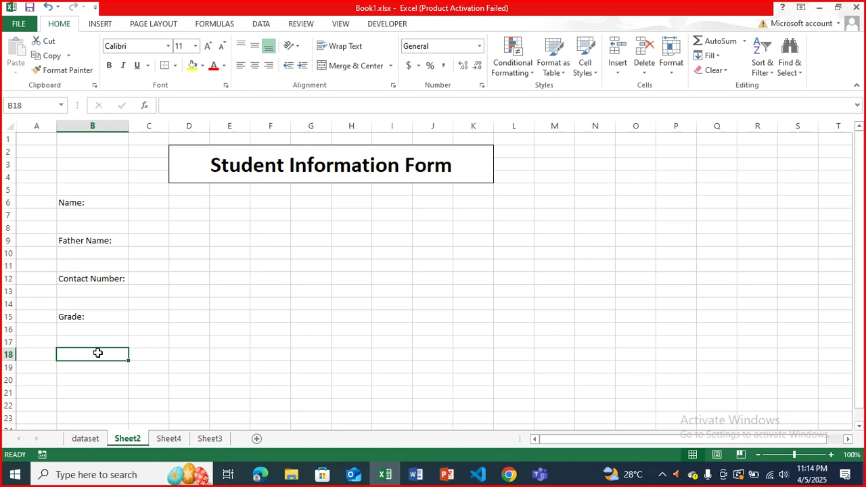
left_click(348, 204)
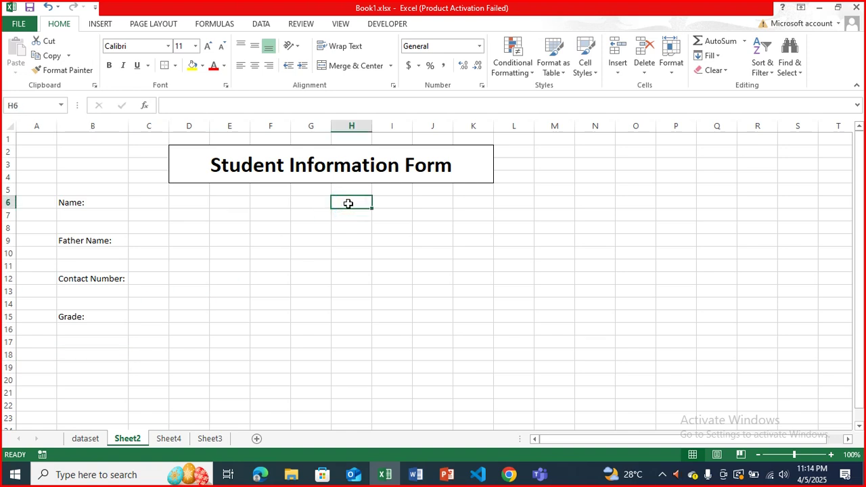
- Type Marks in H6 and merge and centre it across H6:L6
type("Marks")
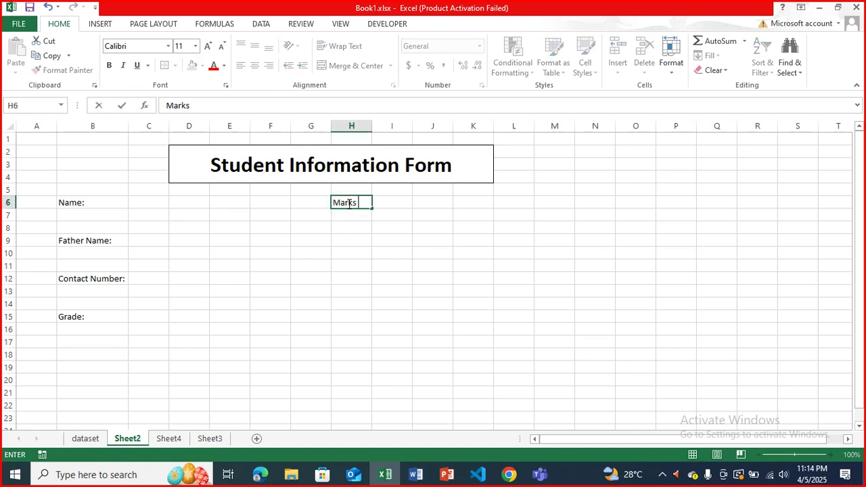
type(" in")
key("BackSpace")
key("BackSpace")
key("BackSpace")
key("BackSpace")
key("BackSpace")
key("BackSpace")
key("BackSpace")
key("BackSpace")
key("shift+Right")
key("shift+Right")
key("shift+Right")
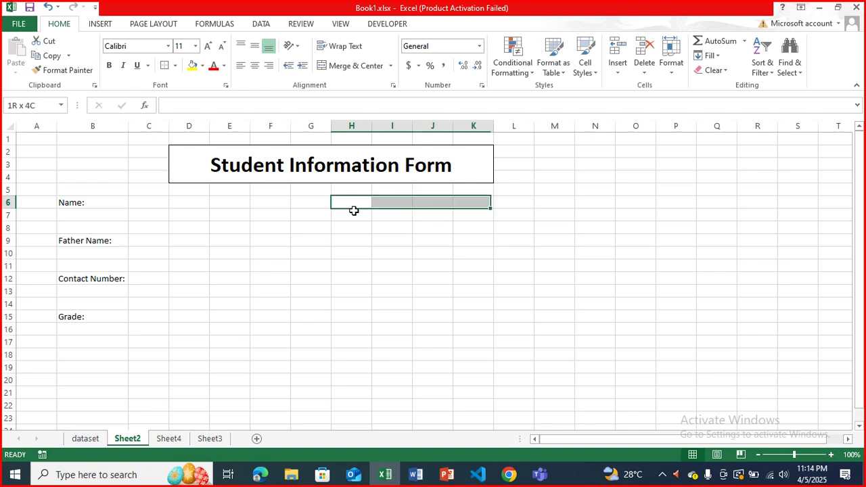
key("shift+Right")
key("alt+h")
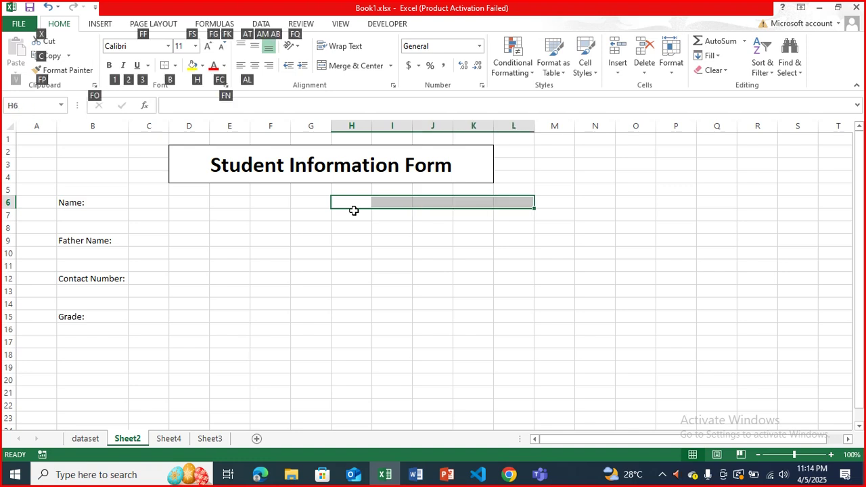
type("mc")
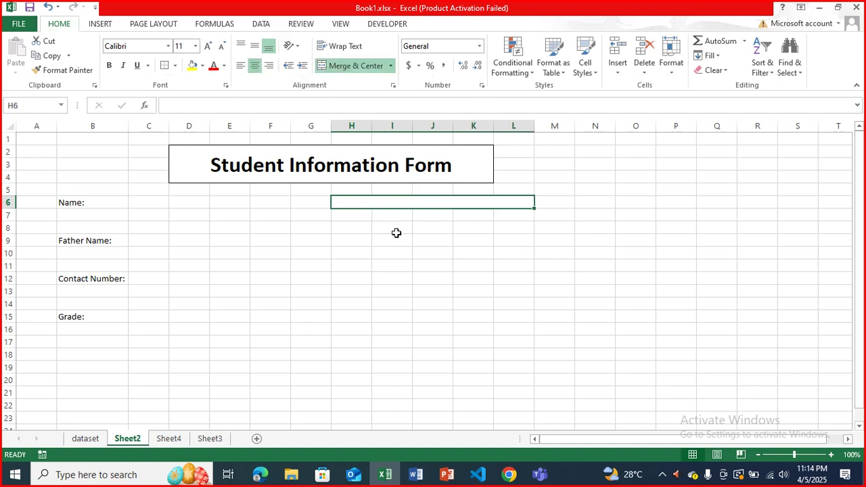
type("Marks")
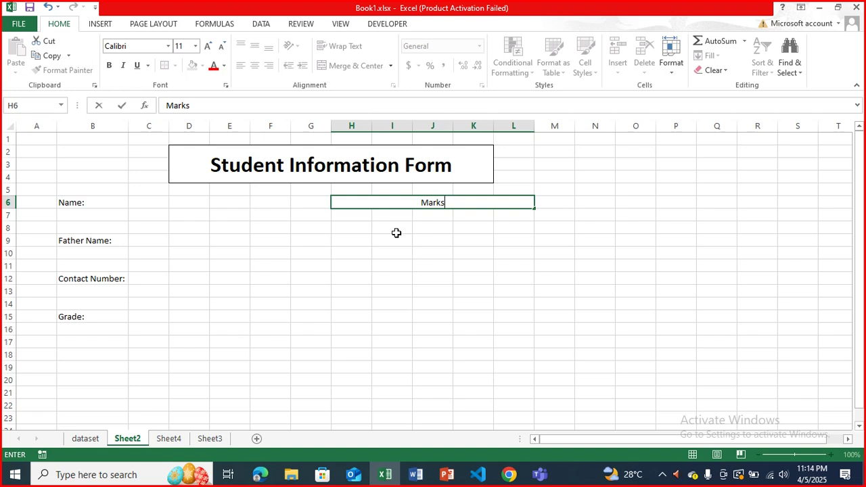
left_click(397, 233)
- Make the Marks heading bold and give it an outside border
key("Up")
key("Up")
key("ctrl+b")
key("Down")
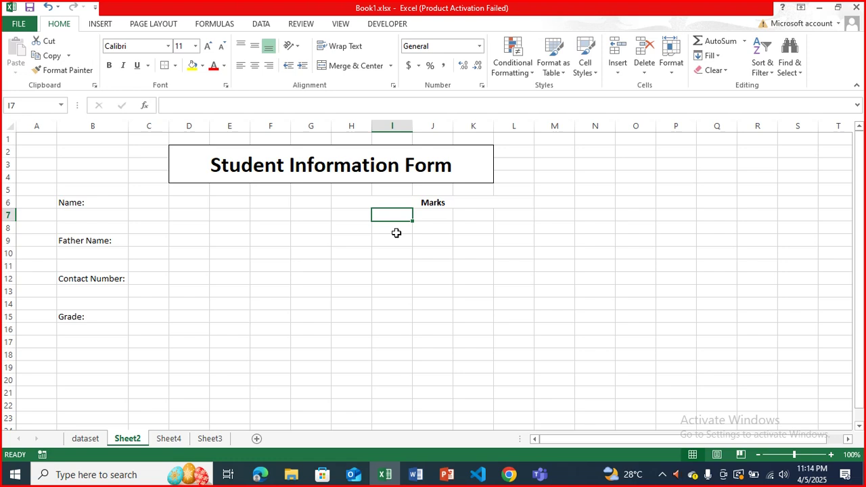
key("Up")
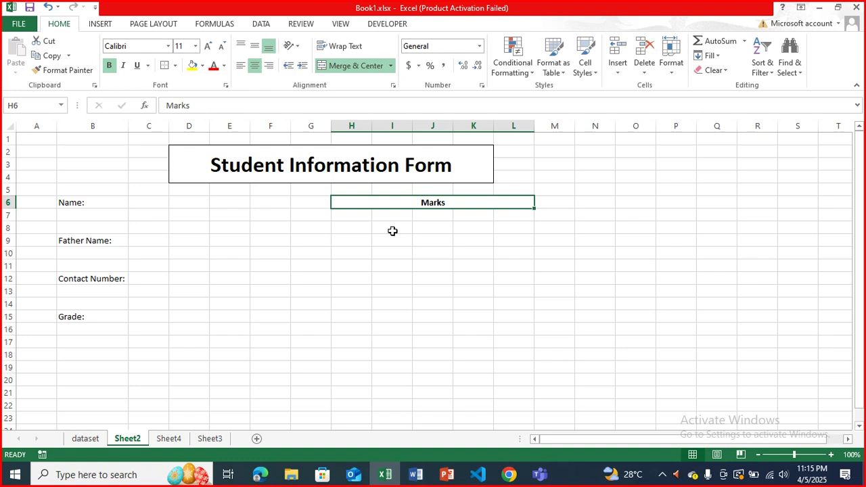
left_click(169, 66)
- Enter the subjects English, Urdu, Maths, Computer and Physics in H8, H10, H12, H14 and H16
left_click(375, 251)
left_click(349, 222)
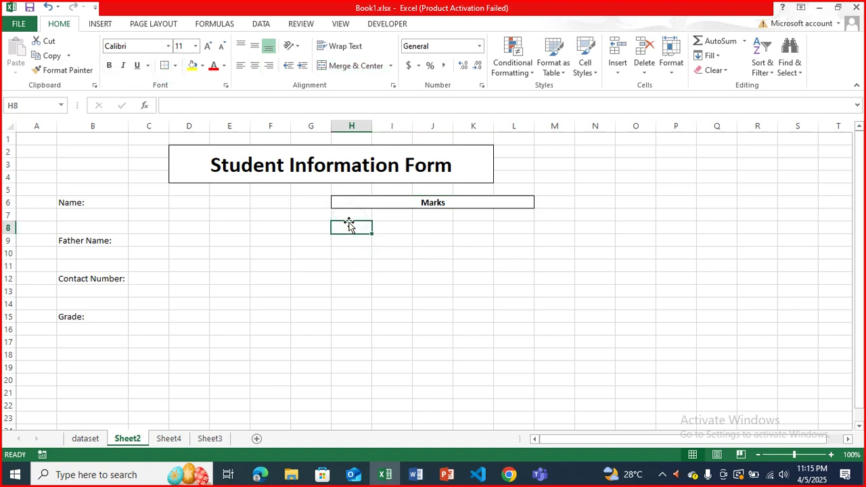
type("English")
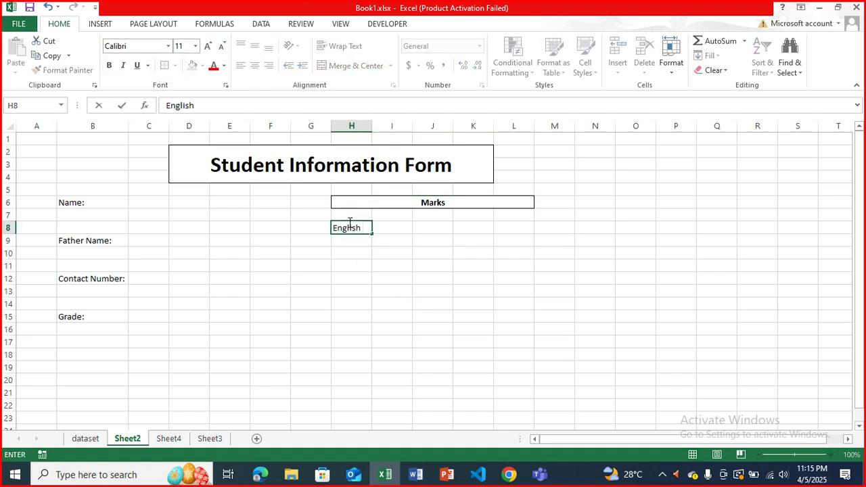
key("Return")
key("Return")
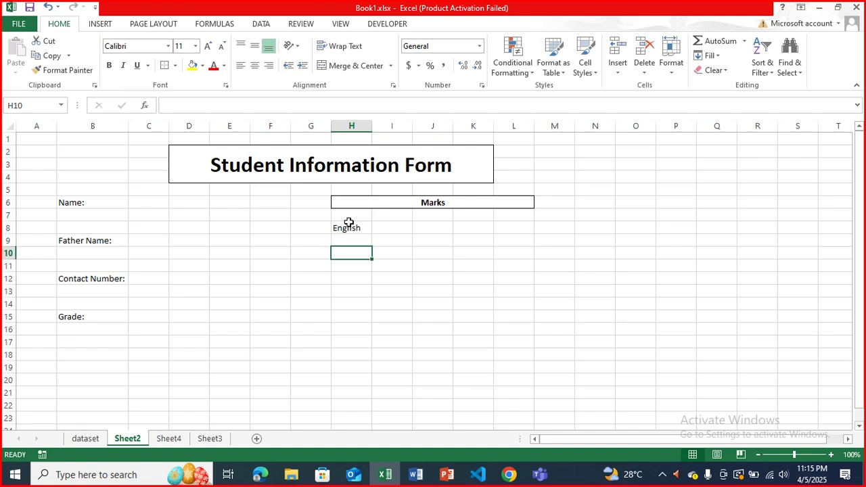
type("Urdu")
key("Return")
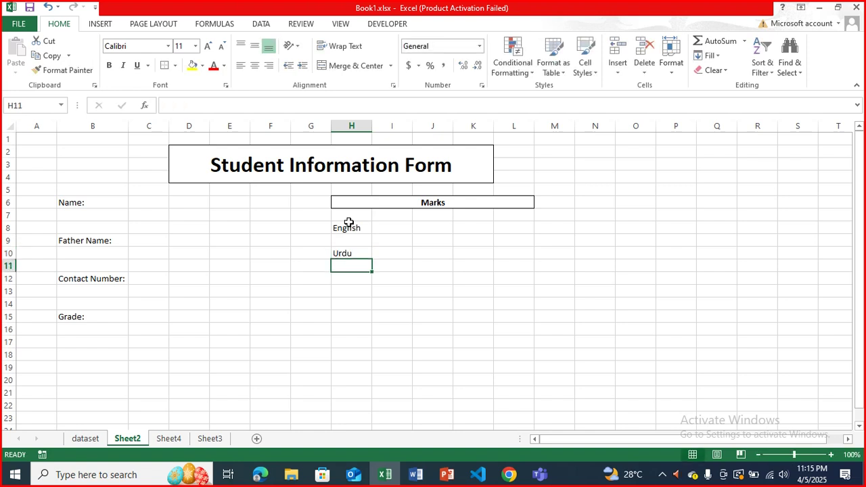
key("Return")
type("Maths")
key("Return")
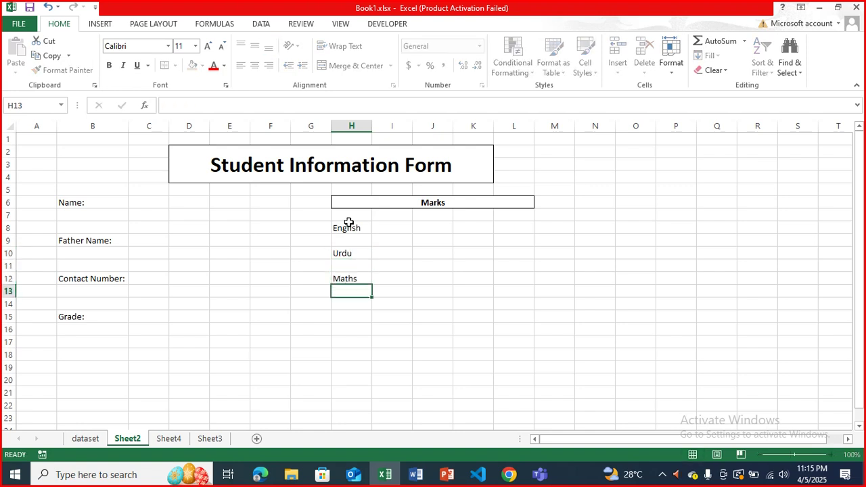
key("Return")
type("C")
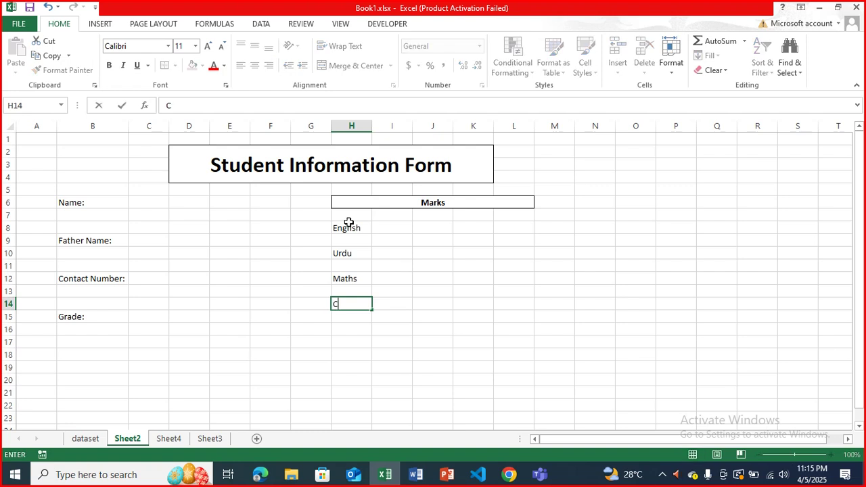
type("omputer")
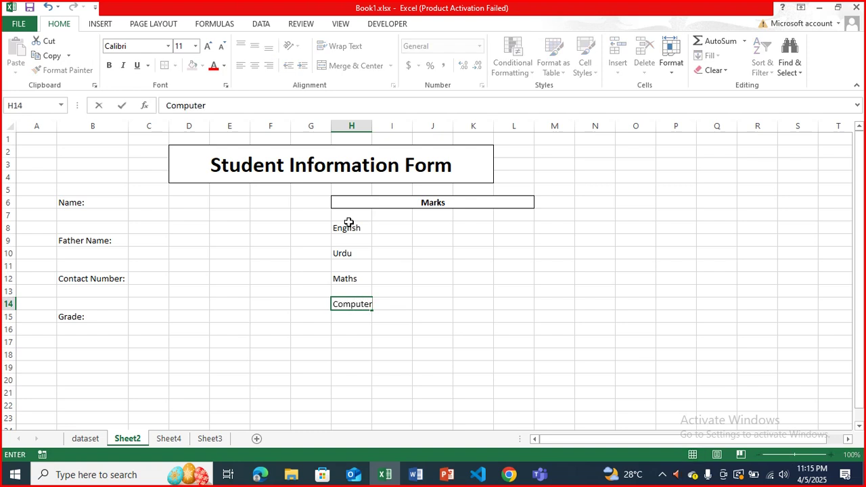
key("Return")
key("Return")
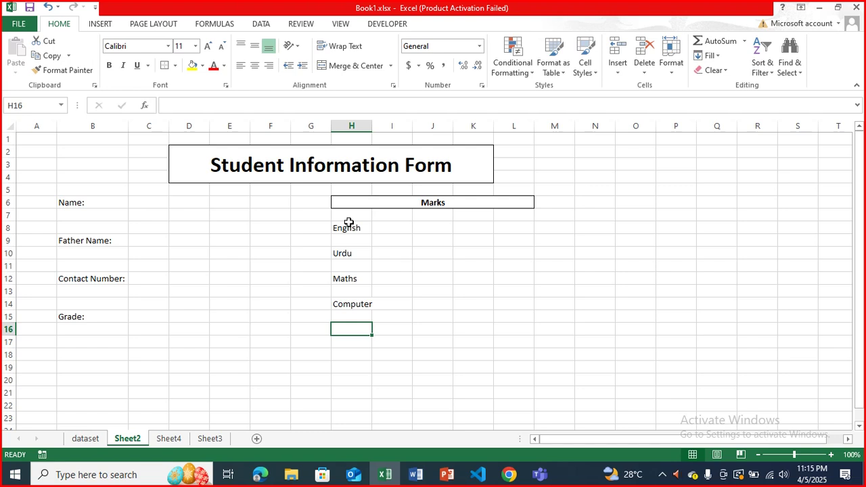
type("Physics")
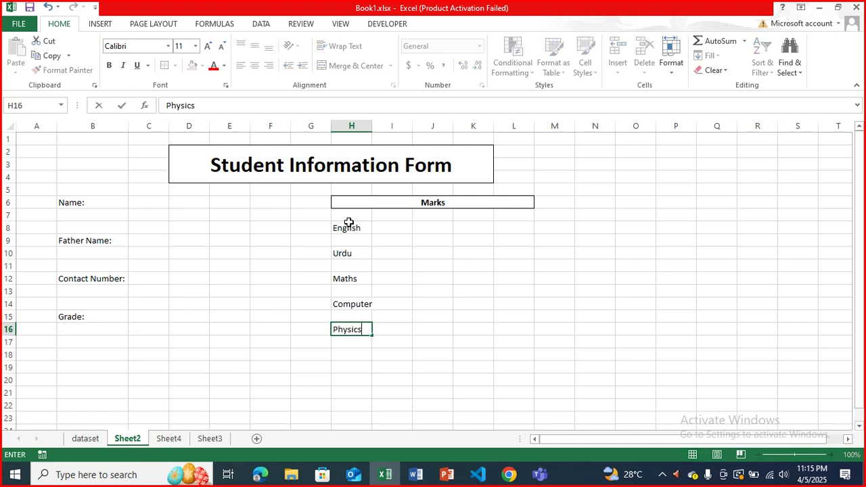
key("Return")
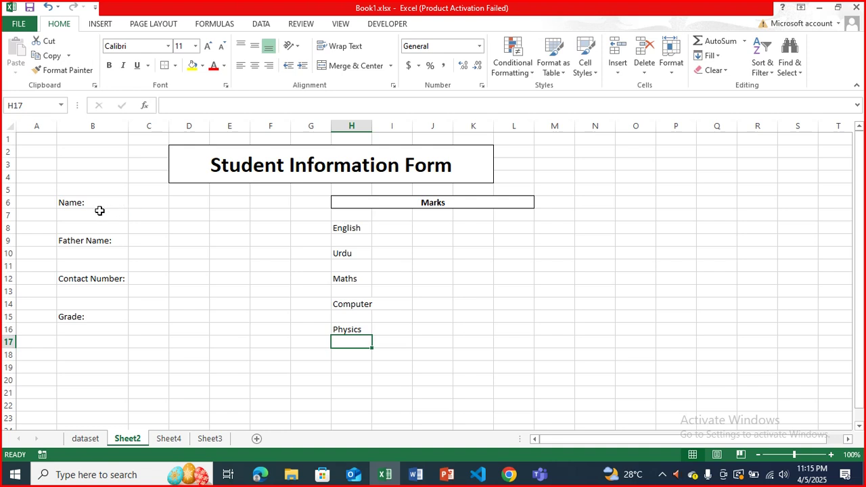
- Apply an outside border to each label cell B6, B9, B12 and B15 in turn
left_click_drag(74, 203, 84, 316)
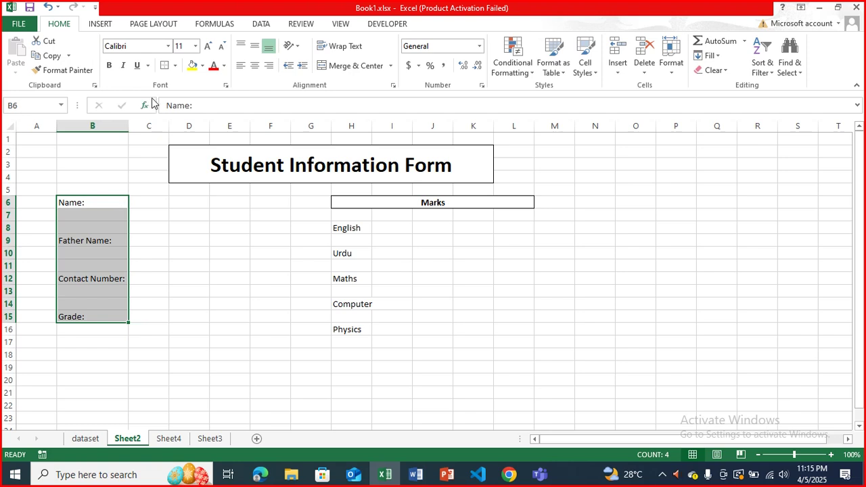
left_click(103, 203)
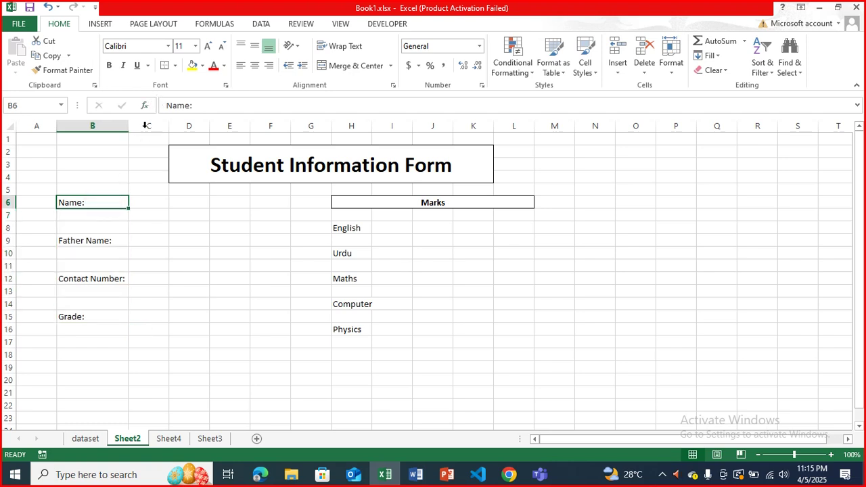
left_click(164, 66)
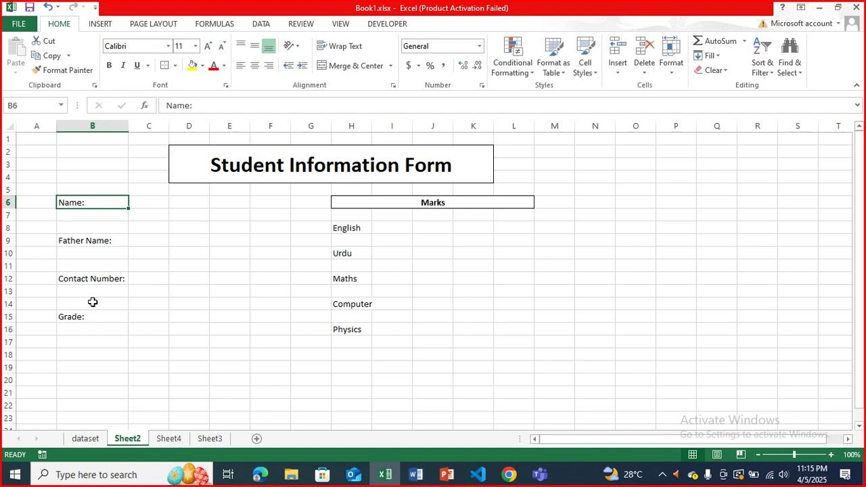
left_click(92, 245)
left_click(164, 66)
left_click(107, 278)
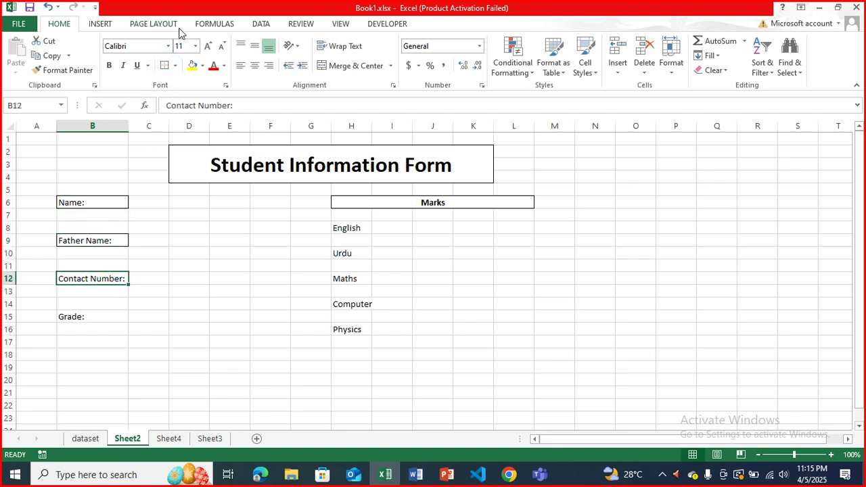
left_click(165, 65)
left_click(86, 317)
left_click(165, 66)
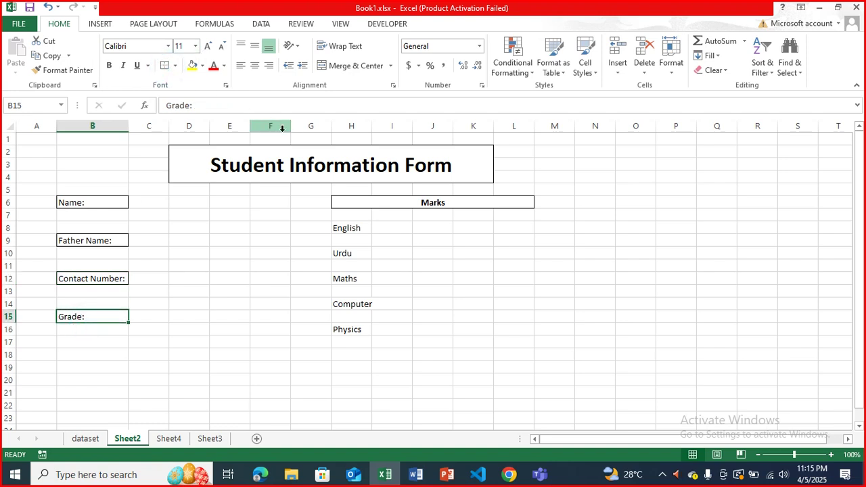
- Fill the merged Student Information Form title cell with the standard green colour
left_click(385, 203)
left_click(362, 155)
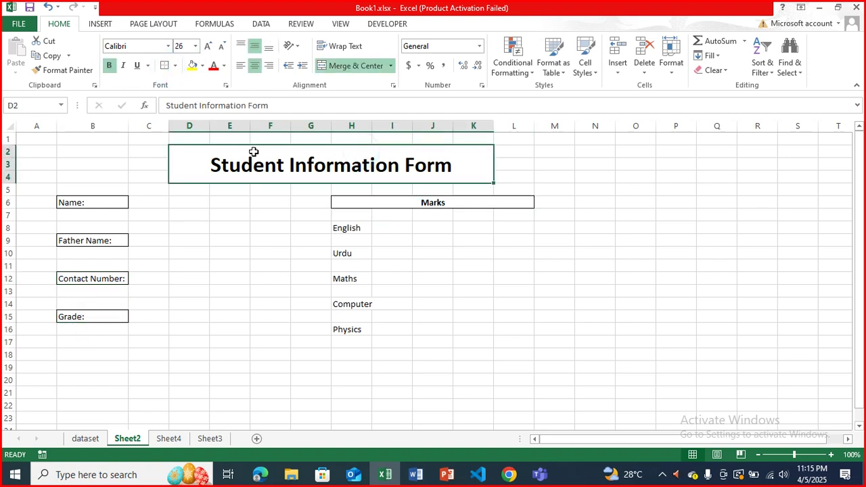
left_click(193, 65)
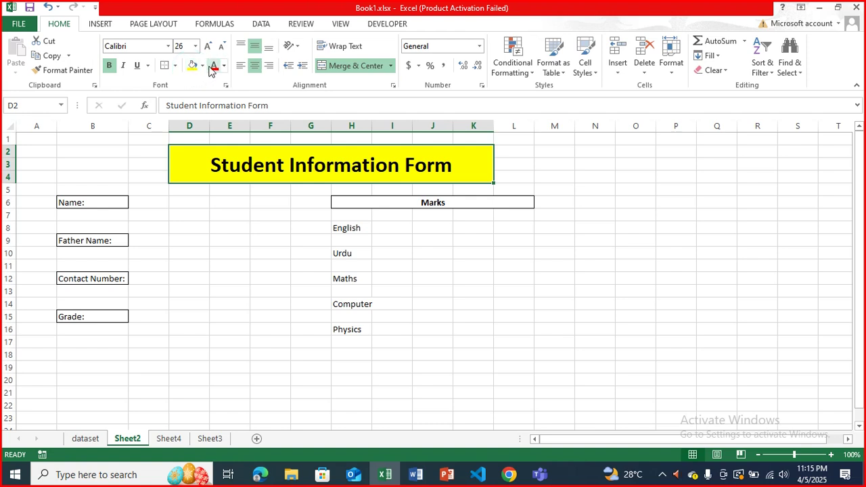
left_click(203, 67)
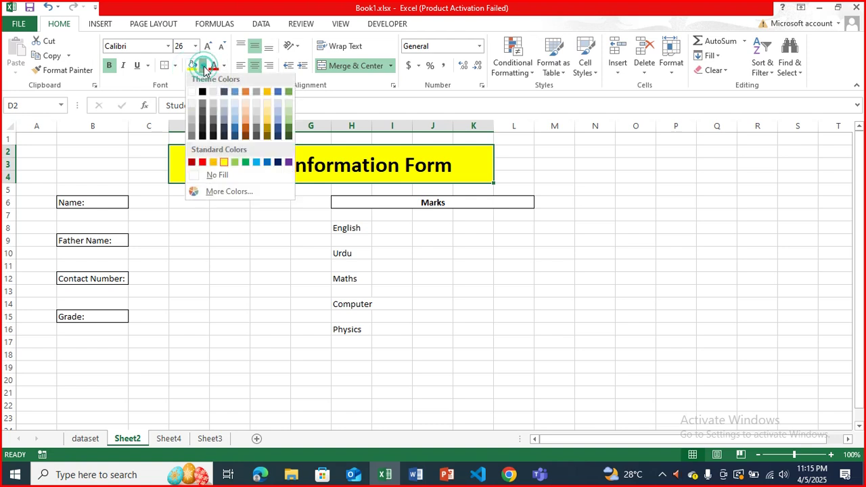
left_click(245, 165)
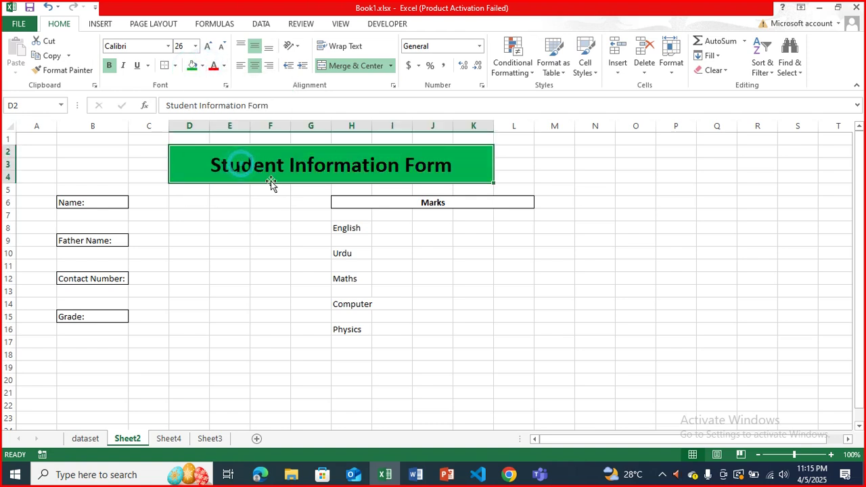
left_click(381, 241)
left_click(361, 228)
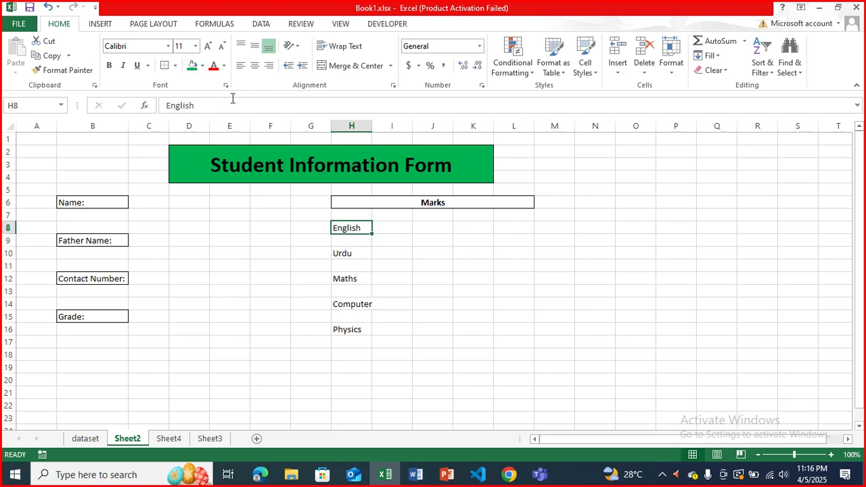
- Set the Urdu cell's fill back to No Fill after the stray green fill
left_click(358, 254)
left_click(193, 65)
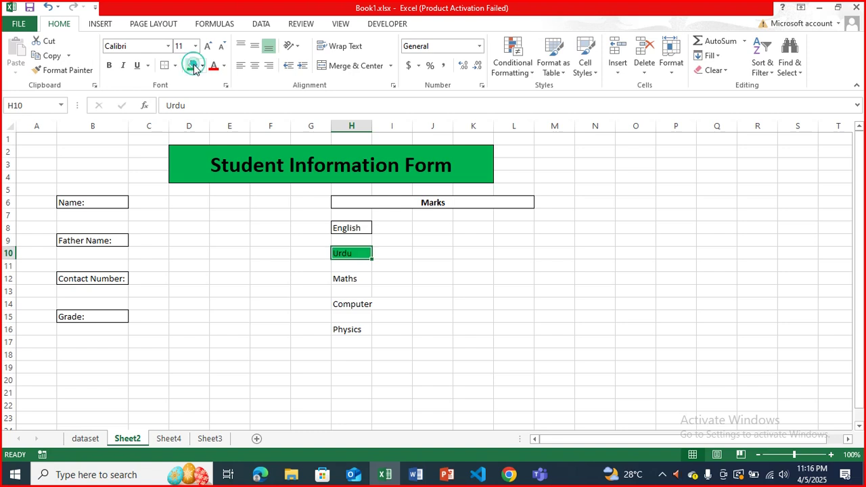
left_click(202, 65)
left_click(229, 179)
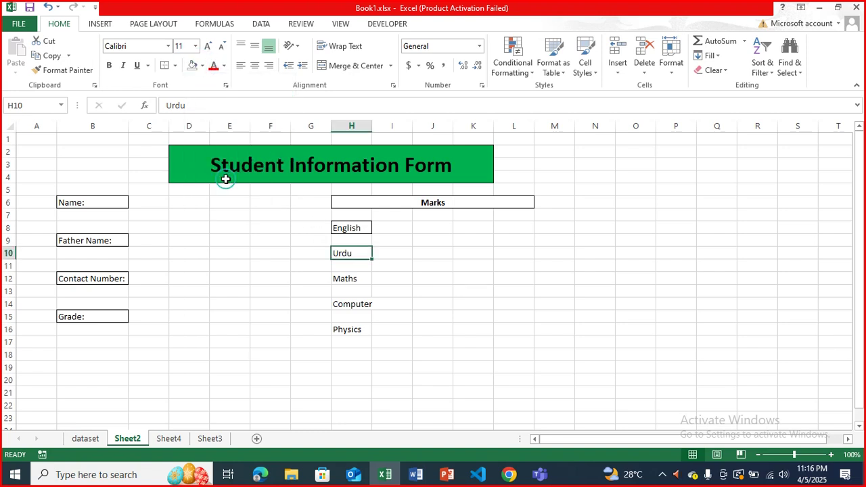
- Put outside borders around the Urdu, Maths, Computer and Physics cells
left_click(164, 66)
left_click(357, 279)
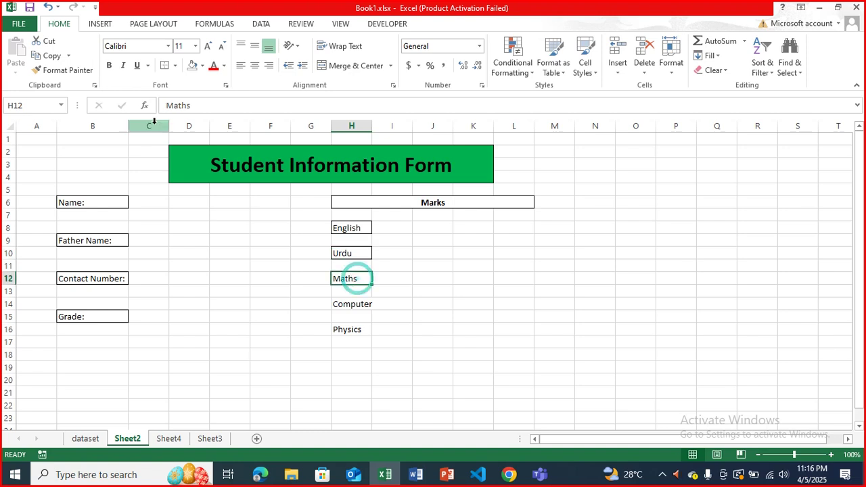
left_click(162, 65)
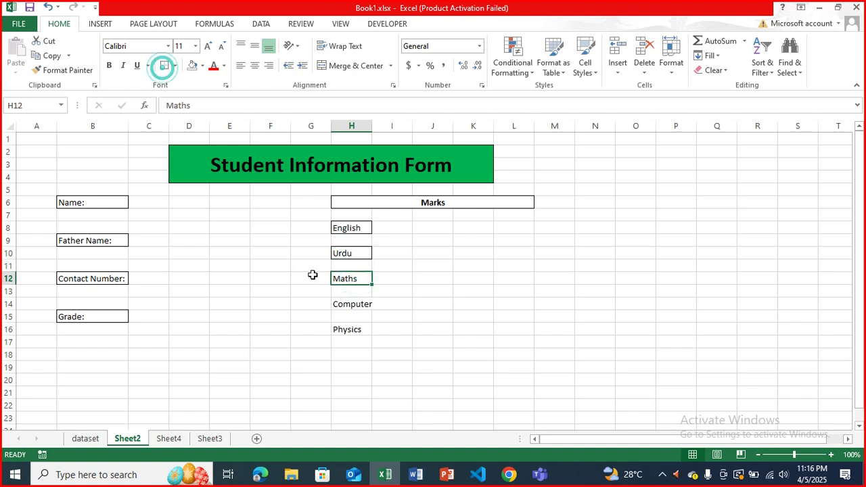
left_click(344, 304)
left_click(164, 65)
left_click(360, 330)
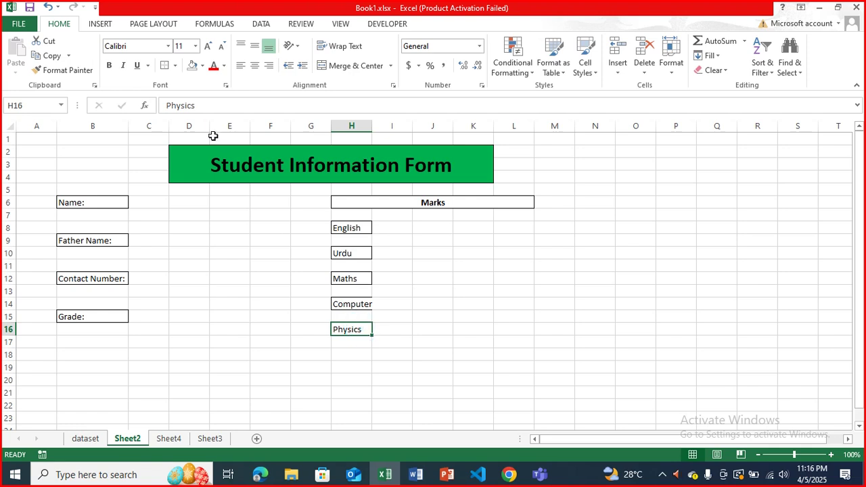
left_click(164, 65)
left_click(354, 329)
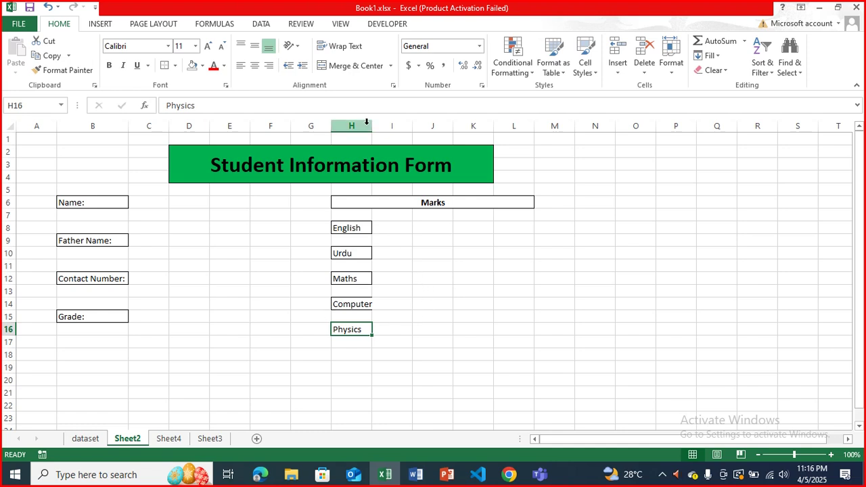
- Widen column H so the subject names fit inside their boxes
left_click_drag(374, 126, 387, 126)
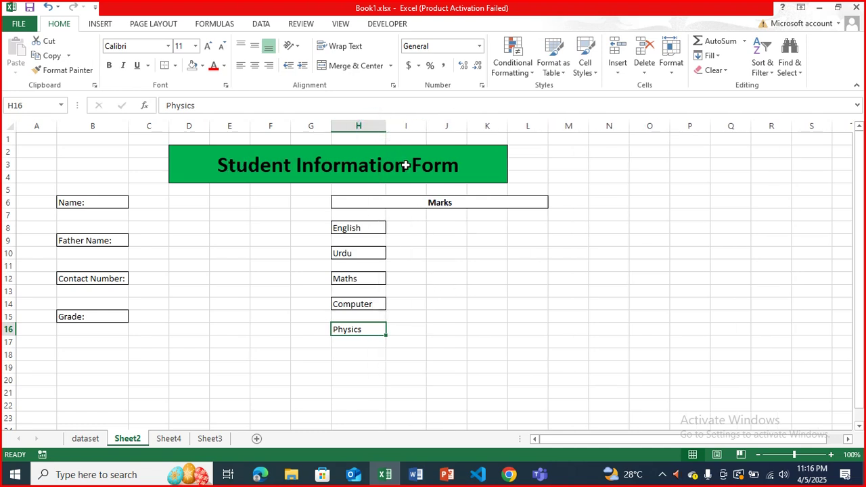
left_click(420, 227)
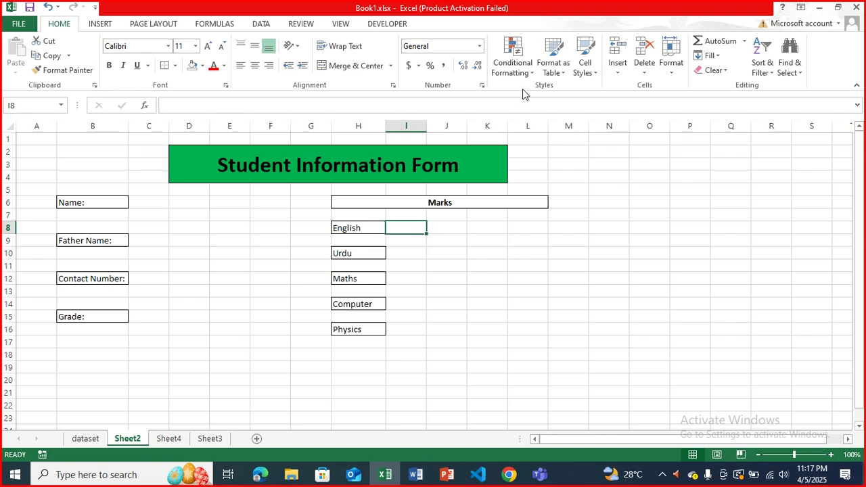
left_click(411, 252, "ctrl")
left_click(403, 279, "ctrl")
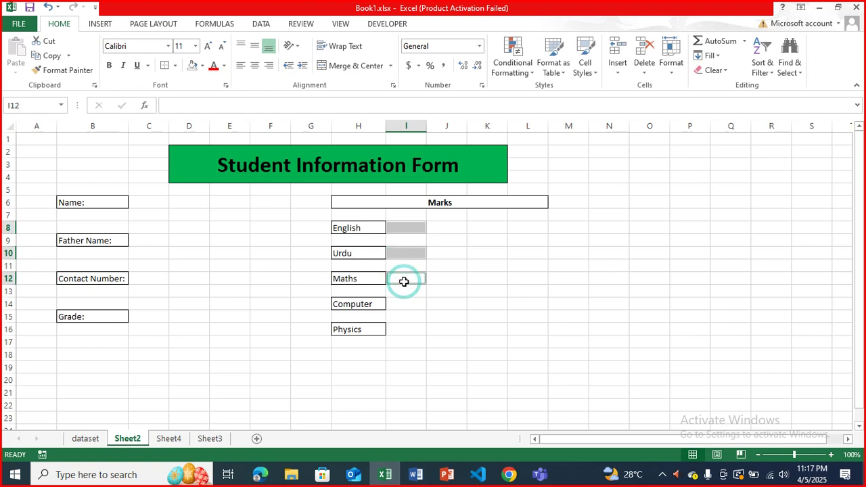
left_click(407, 305, "ctrl")
left_click(405, 330, "ctrl")
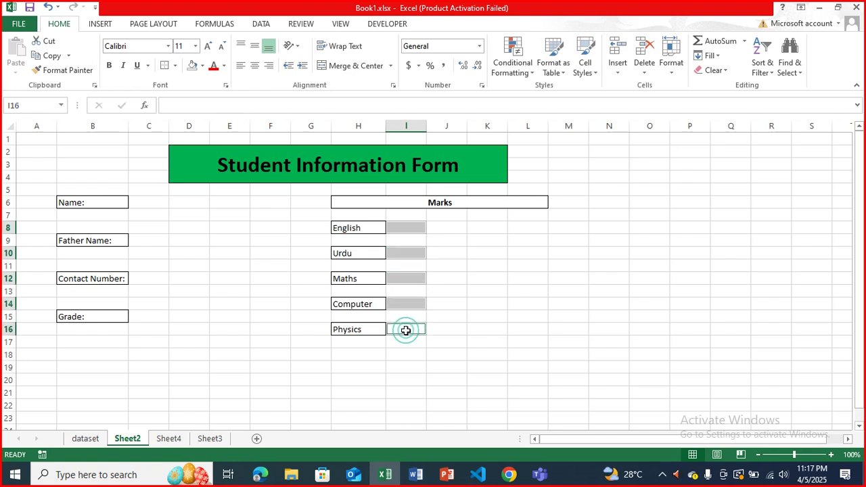
left_click(430, 316)
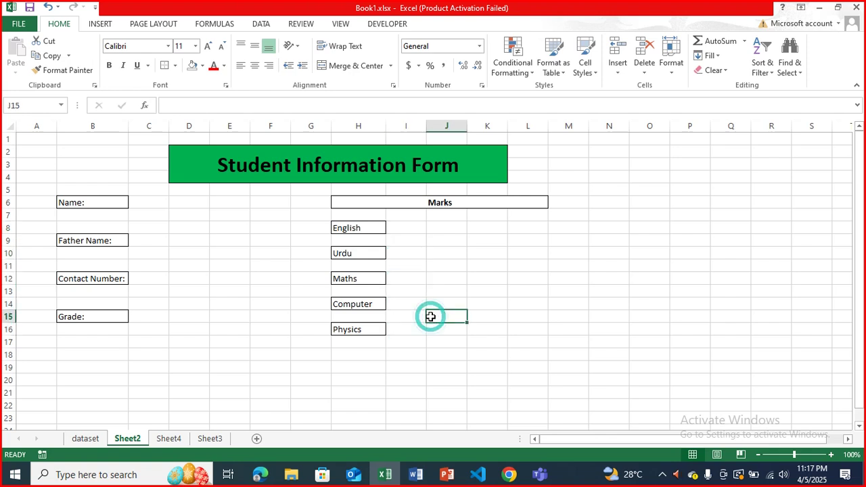
- Ctrl-select the five mark cells I8, I10, I12, I14 and I16
left_click(403, 228)
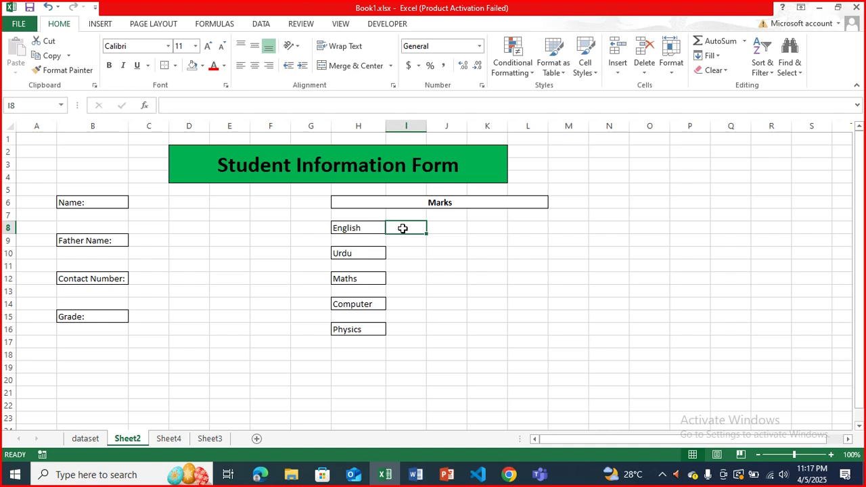
left_click(403, 253, "ctrl")
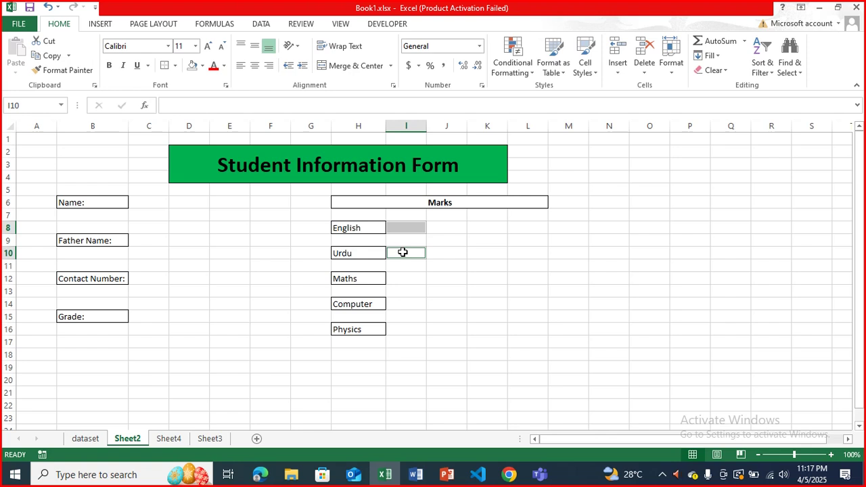
left_click(403, 277, "ctrl")
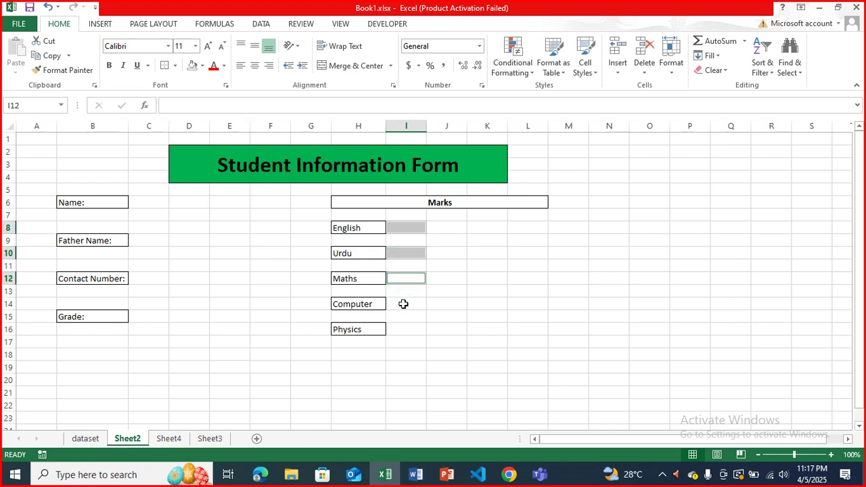
left_click(403, 304, "ctrl")
left_click(411, 333)
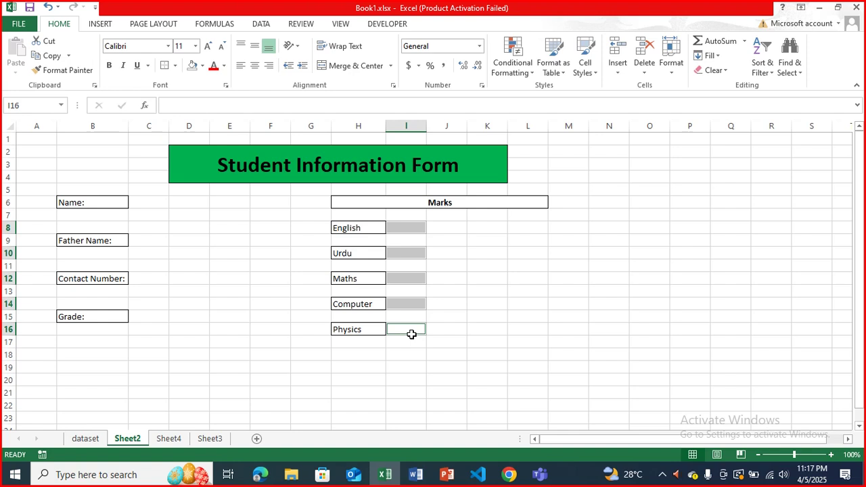
- Add a Greater Than 50 rule with green fill and dark green text to the marks
left_click(511, 71)
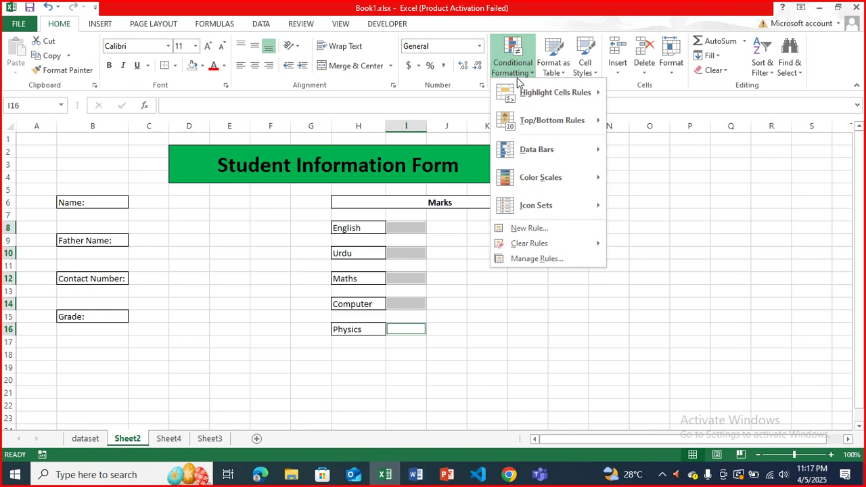
mouse_move(528, 93)
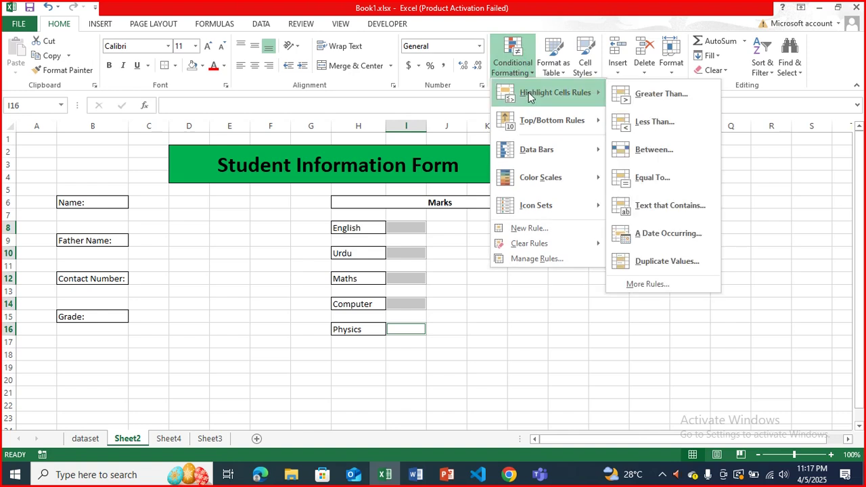
left_click(623, 95)
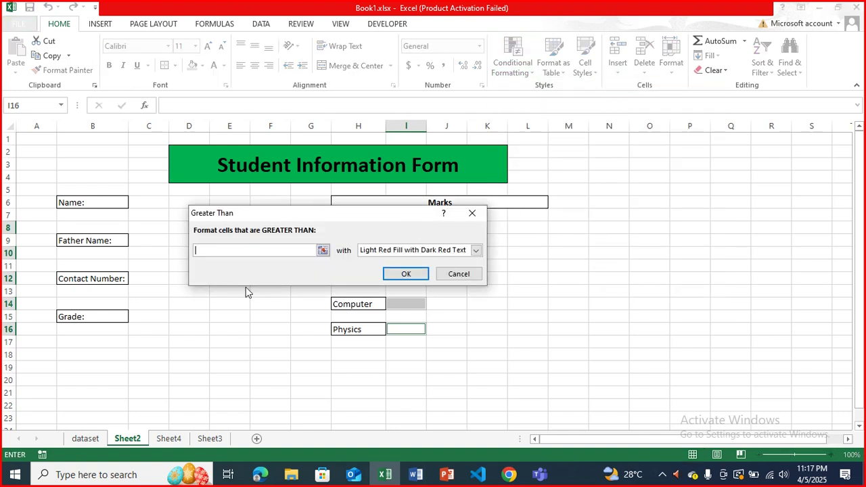
type("50")
left_click(476, 250)
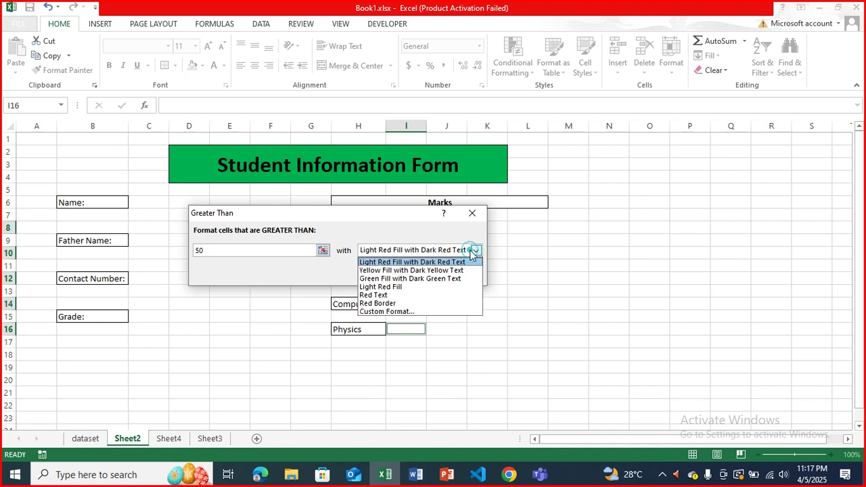
left_click(433, 278)
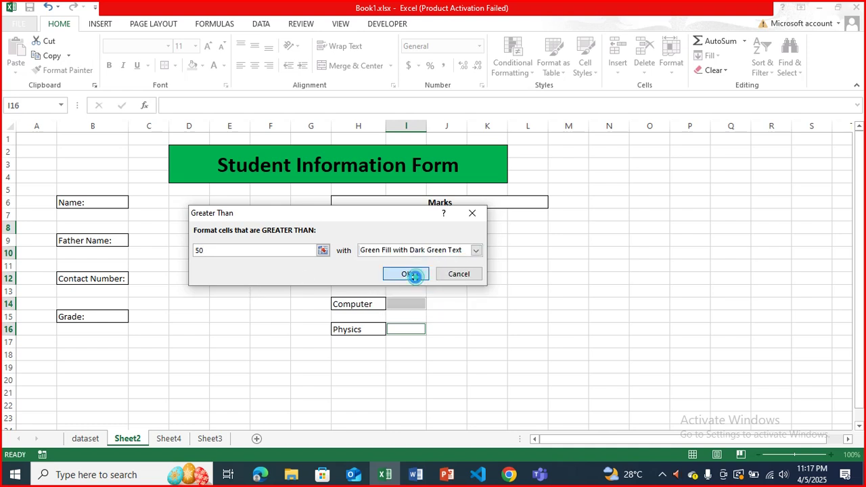
left_click(414, 275)
- Add a Less Than 50 rule with light red fill and dark red text
left_click(516, 61)
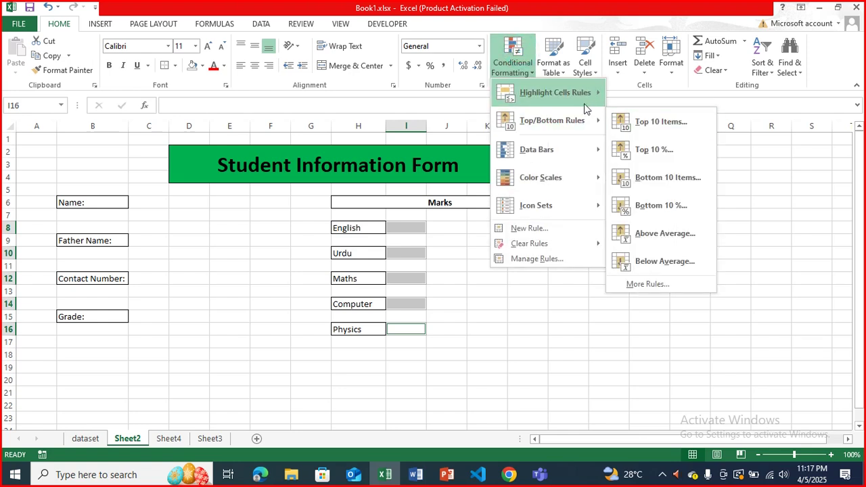
mouse_move(584, 98)
left_click(640, 121)
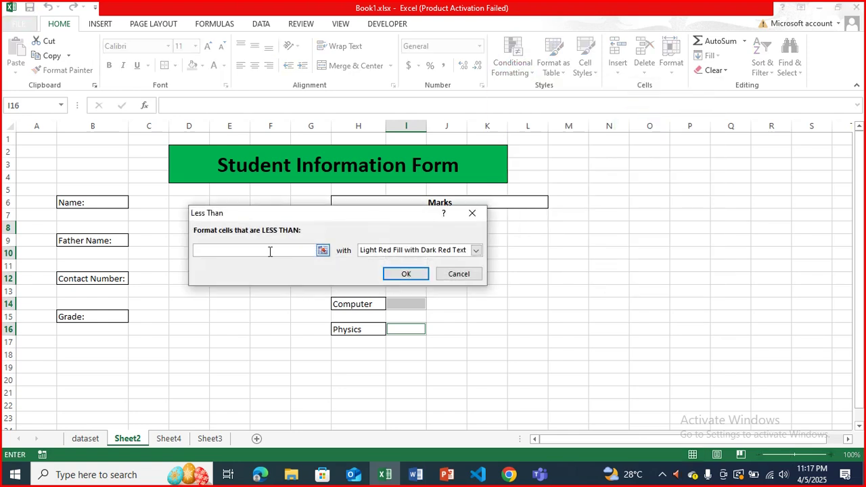
type("50")
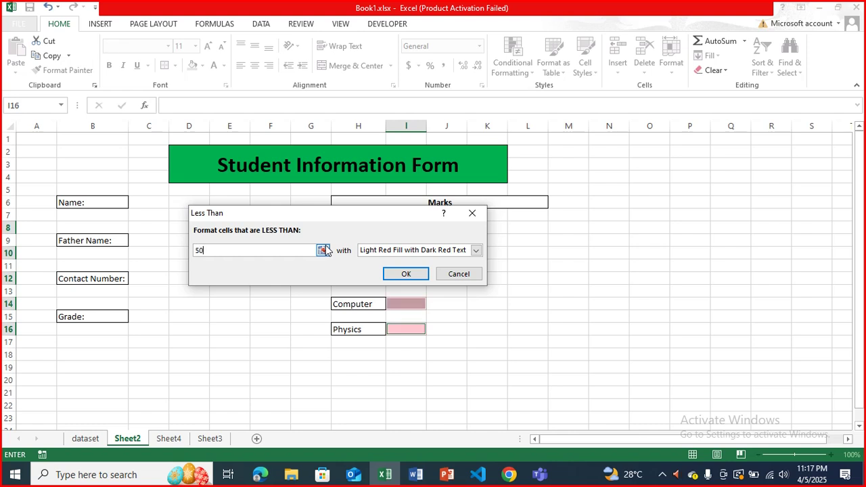
left_click(403, 273)
left_click(456, 283)
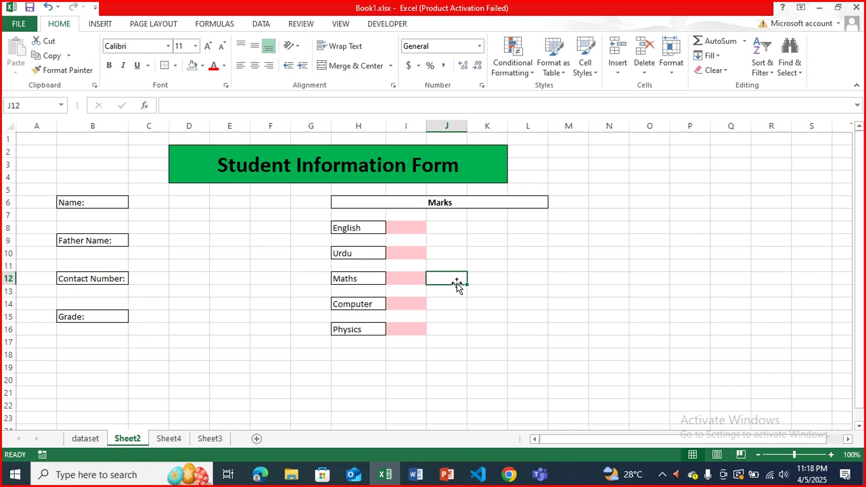
- Select the five mark cells I8, I10, I12, I14 and I16 together, then show the Data ribbon
left_click(484, 89)
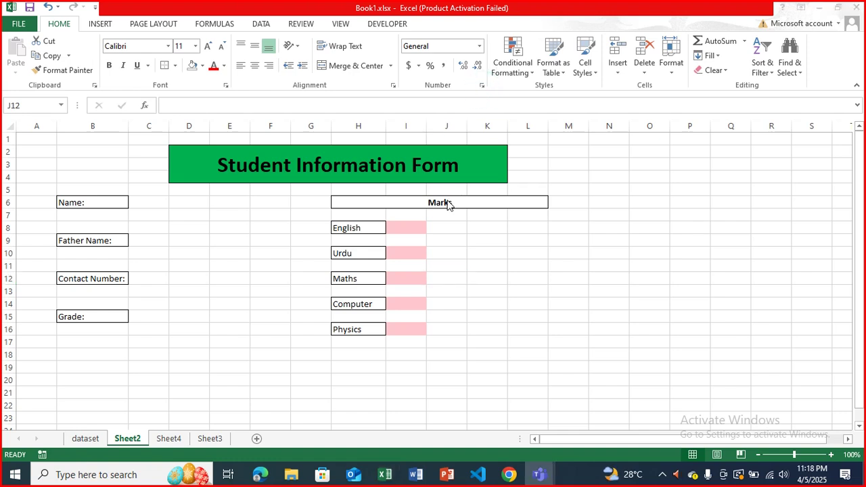
key("Escape")
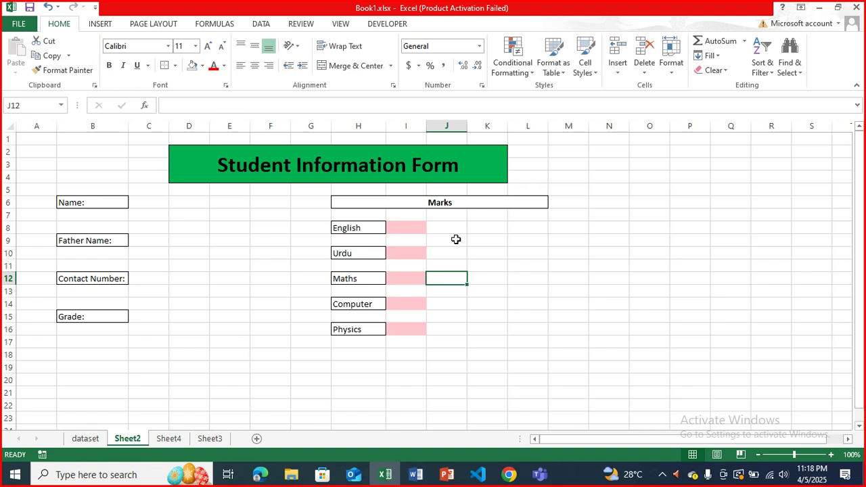
left_click(420, 229)
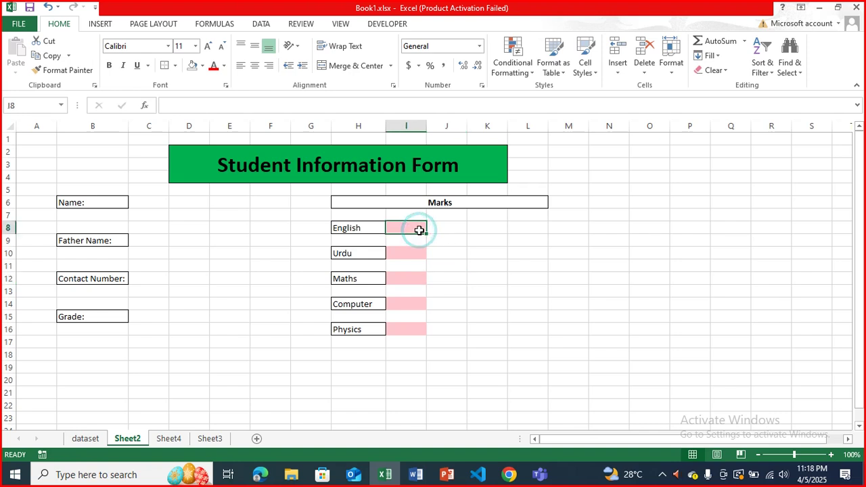
left_click(419, 254, "ctrl")
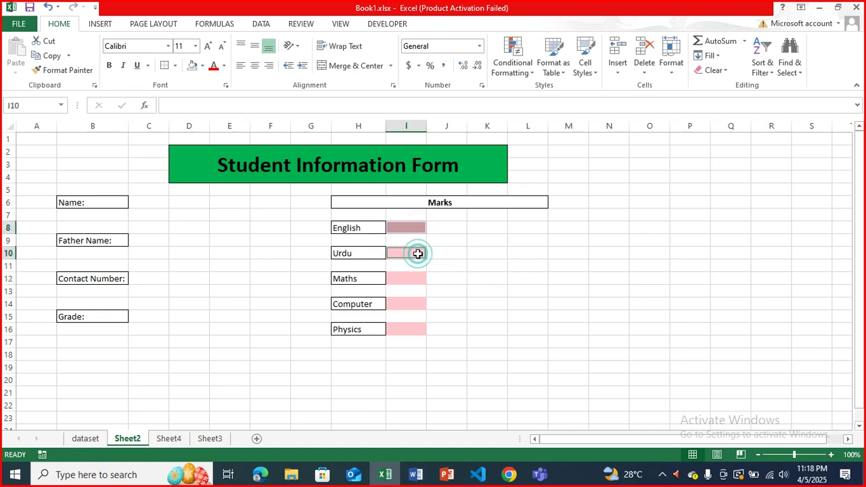
left_click(413, 286, "ctrl")
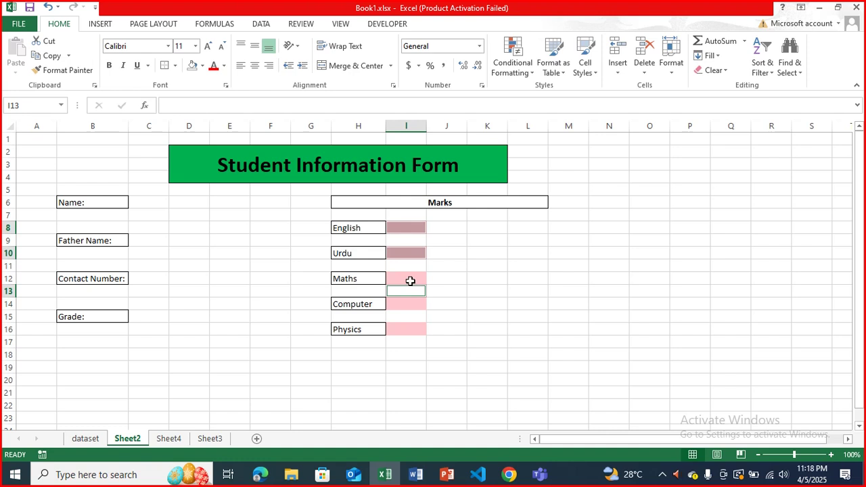
left_click(410, 279)
left_click(405, 231, "ctrl")
left_click(404, 231)
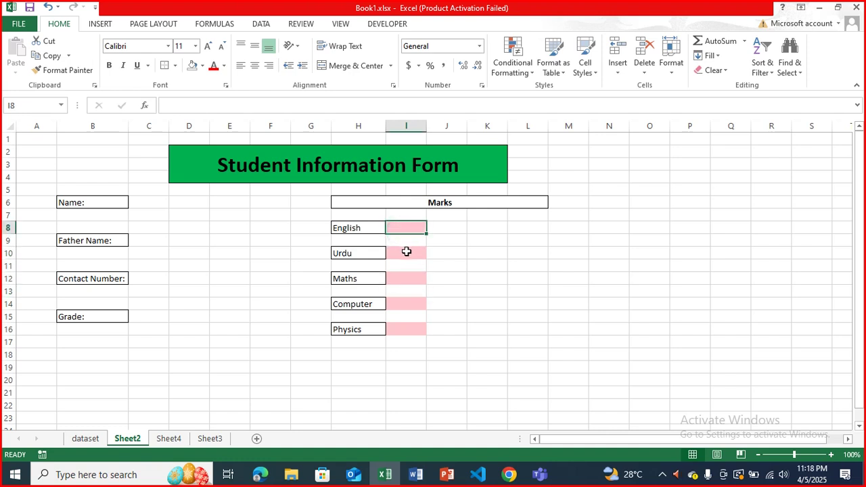
left_click(406, 251, "ctrl")
left_click(409, 278, "ctrl")
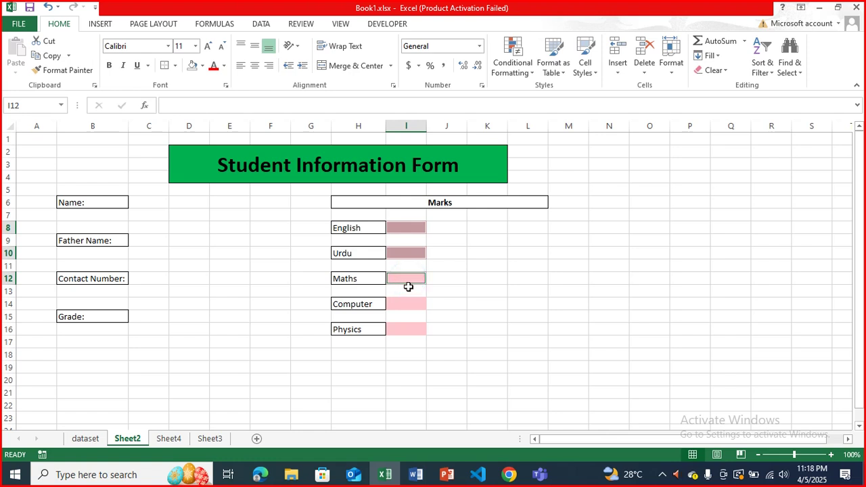
left_click(410, 304, "ctrl")
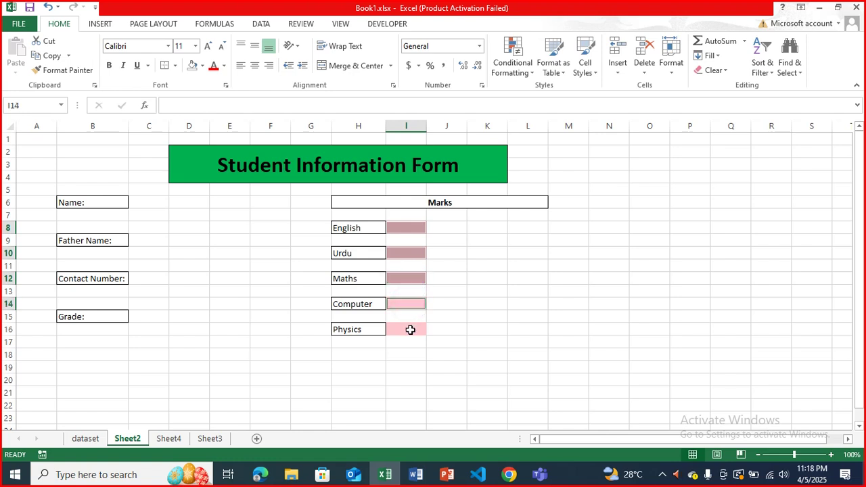
left_click(410, 330, "ctrl")
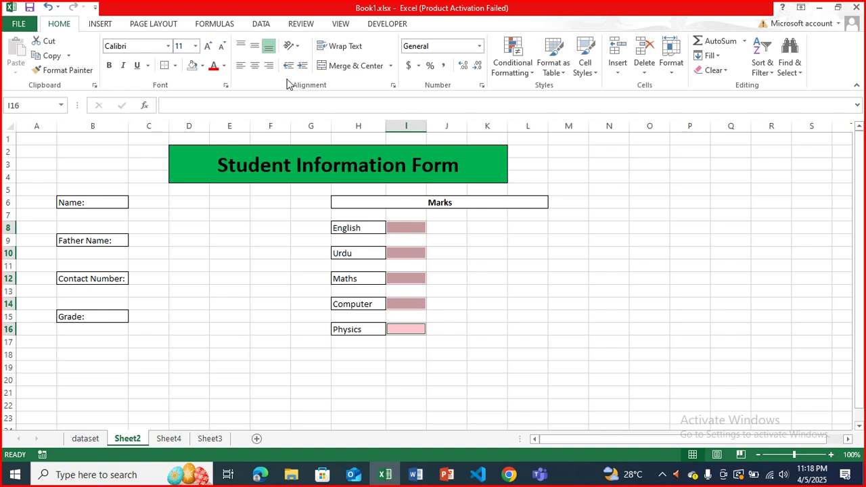
left_click(262, 24)
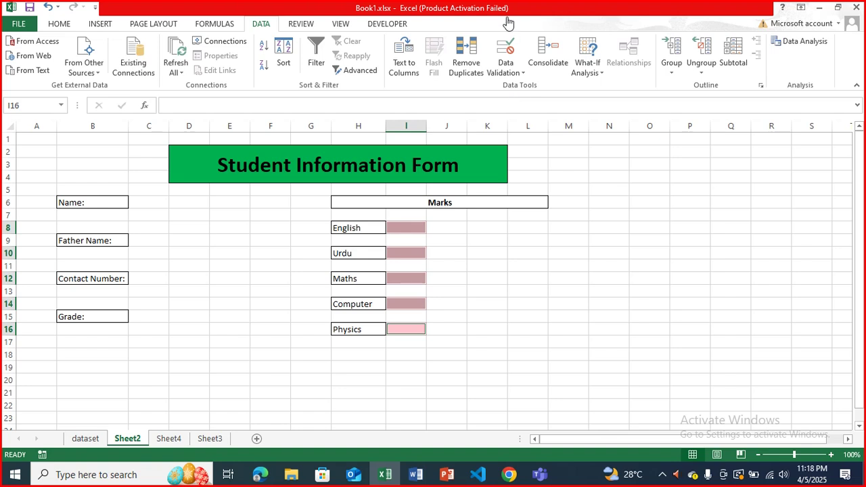
- Restrict the mark cells to whole numbers between 0 and 100
left_click(507, 50)
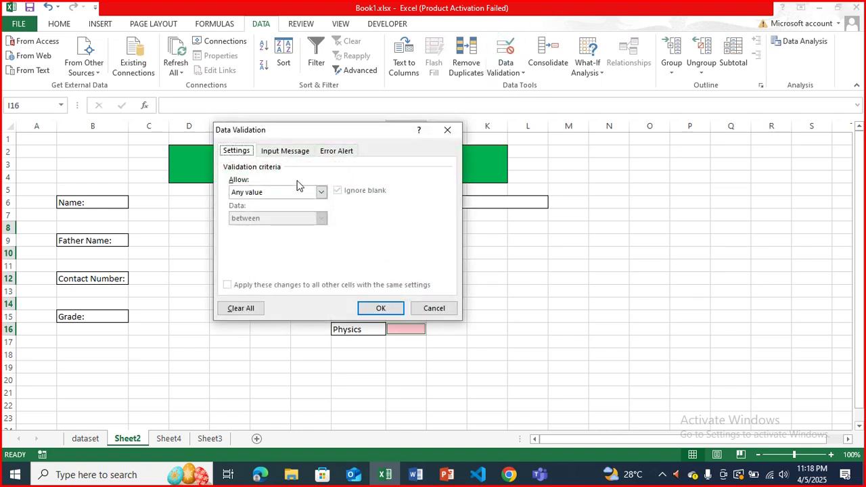
left_click(321, 192)
left_click(298, 212)
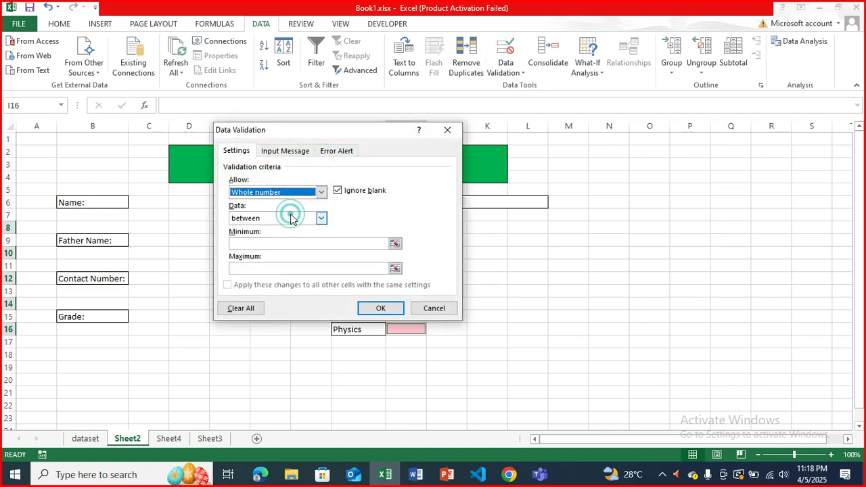
left_click(297, 241)
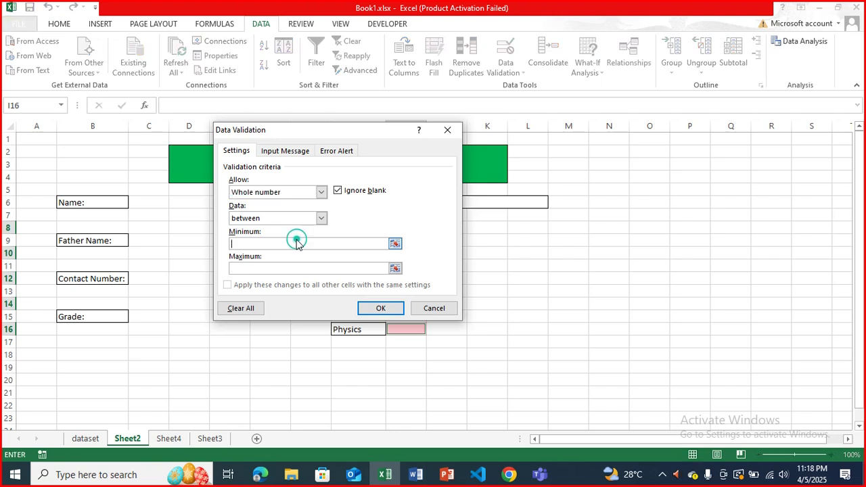
type("0")
left_click(306, 267)
left_click(306, 267)
type("100")
- Give the validation the input message title 'Enter Marks b/w 0 & 100'
left_click(287, 151)
left_click(276, 207)
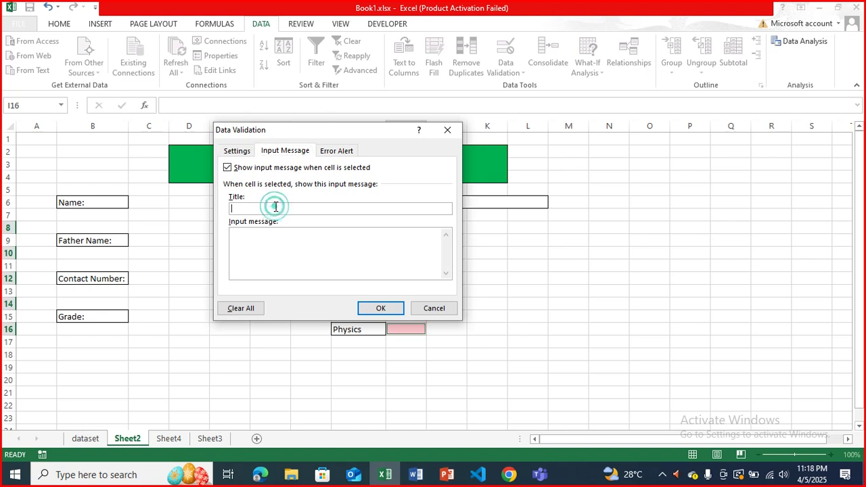
type("Enter ")
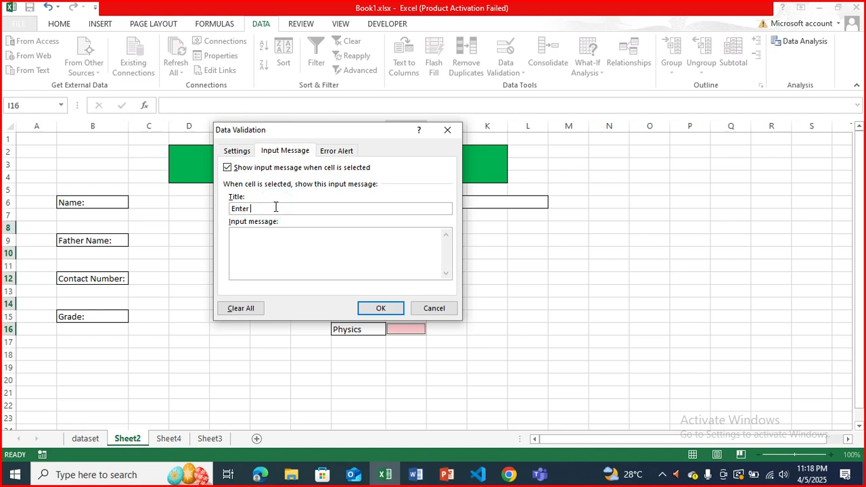
type("Marks out")
key("BackSpace")
key("BackSpace")
type("/w 0 &1")
key("BackSpace")
type("100")
- Set the error alert title to 'Incorrect value' and apply the validation
left_click(335, 155)
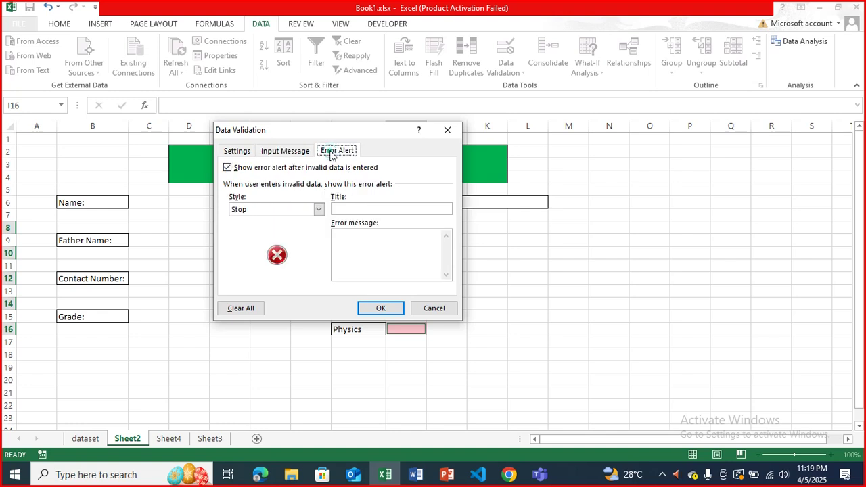
left_click(344, 211)
type("Incorrect ")
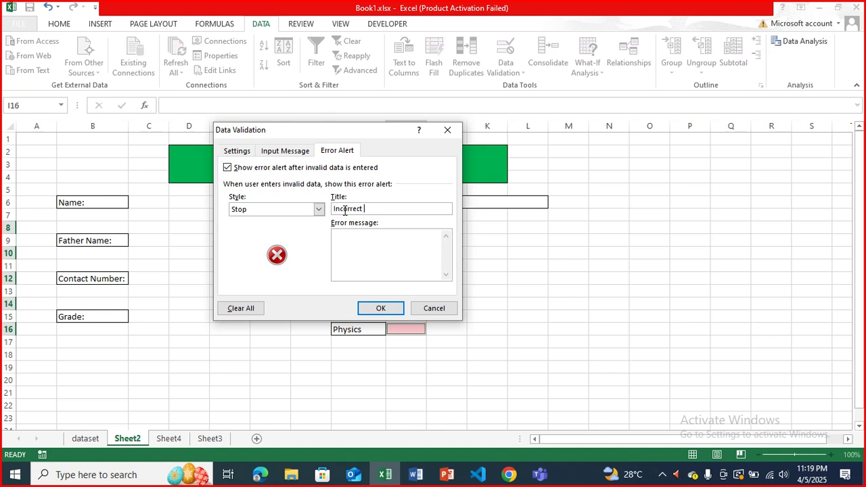
type("value")
left_click(380, 308)
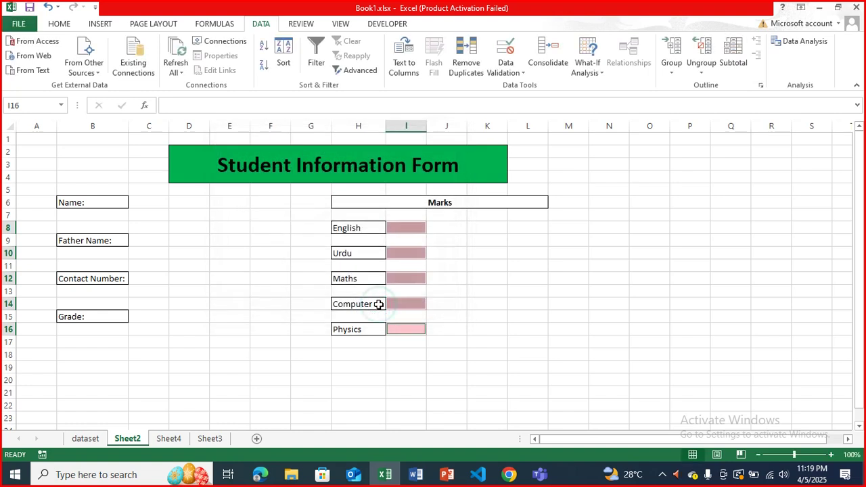
left_click(463, 276)
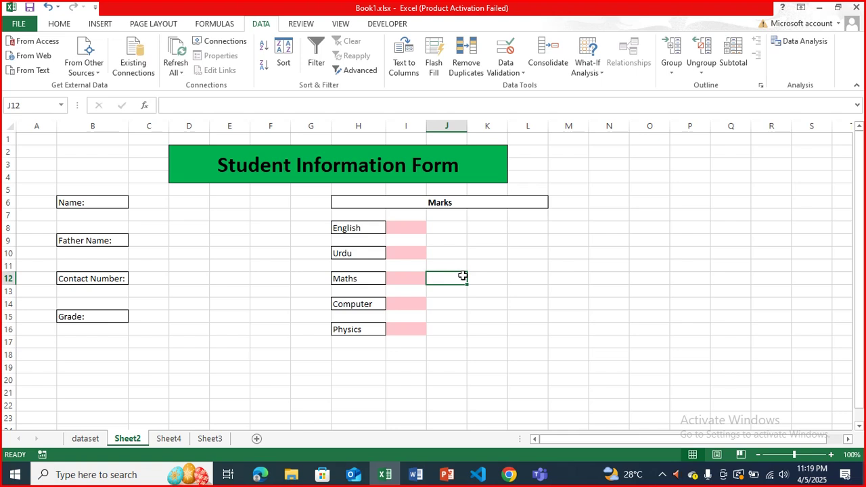
left_click(149, 201)
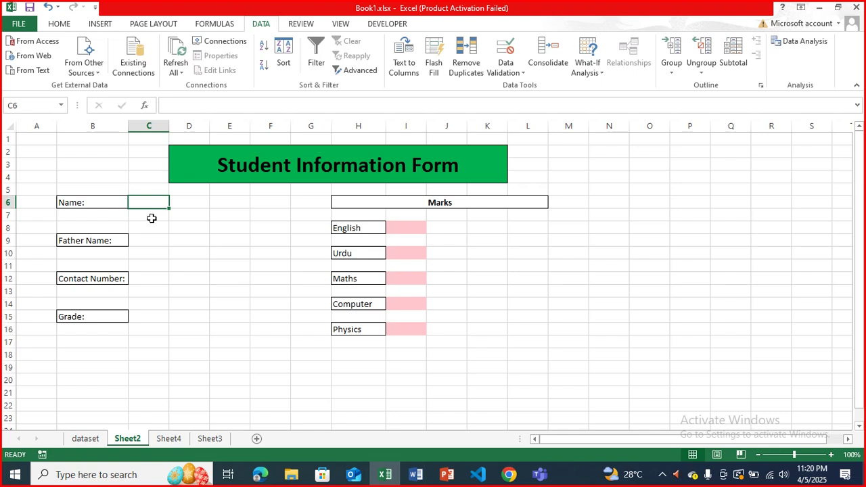
- Select the Father Name, Contact Number and Grade answer cells plus the five mark cells
left_click(153, 240, "ctrl")
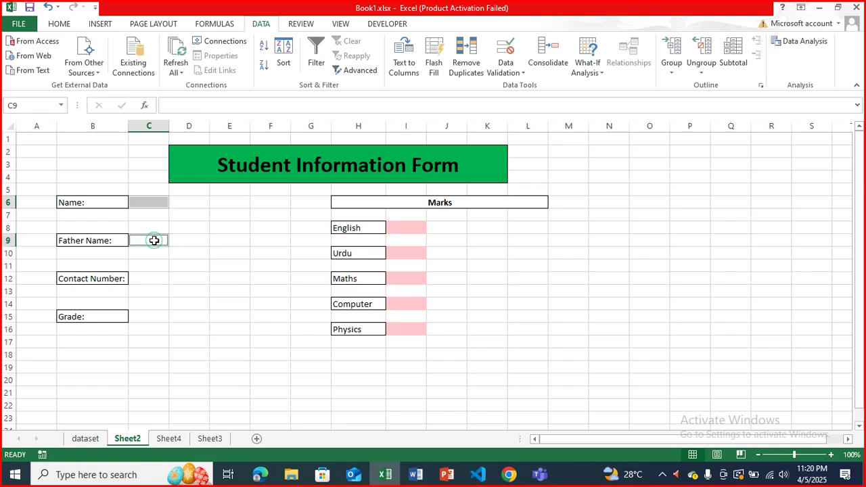
left_click(157, 278, "ctrl")
left_click(157, 315, "ctrl")
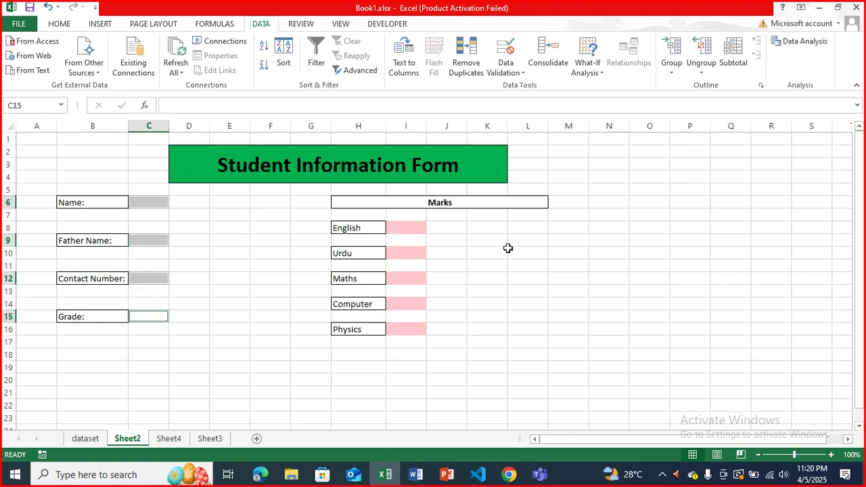
left_click(406, 227)
left_click(407, 249, "ctrl")
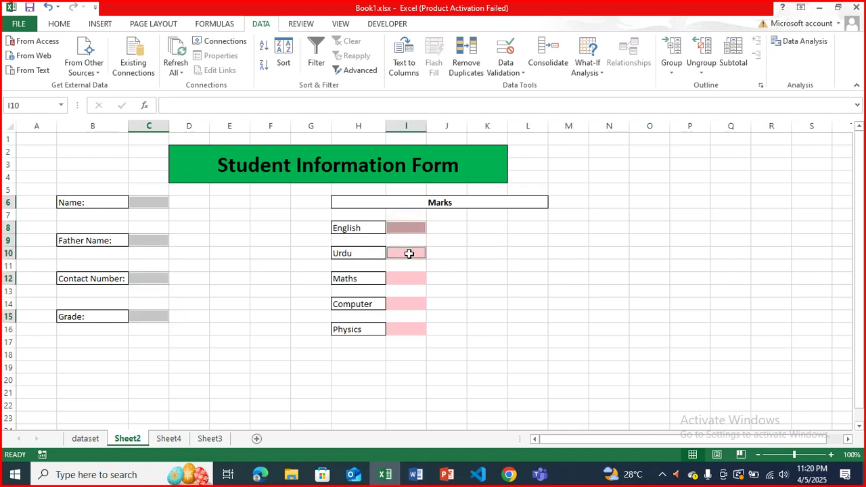
left_click(409, 280, "ctrl")
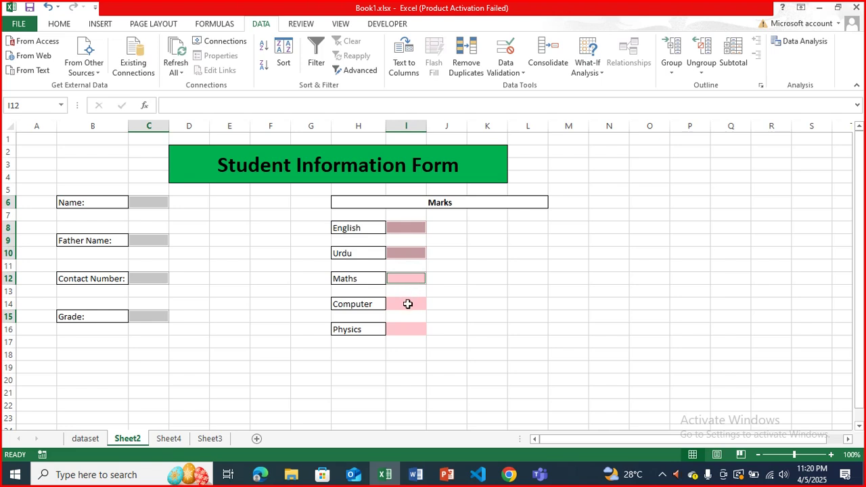
left_click(408, 304, "ctrl")
left_click(408, 327, "ctrl")
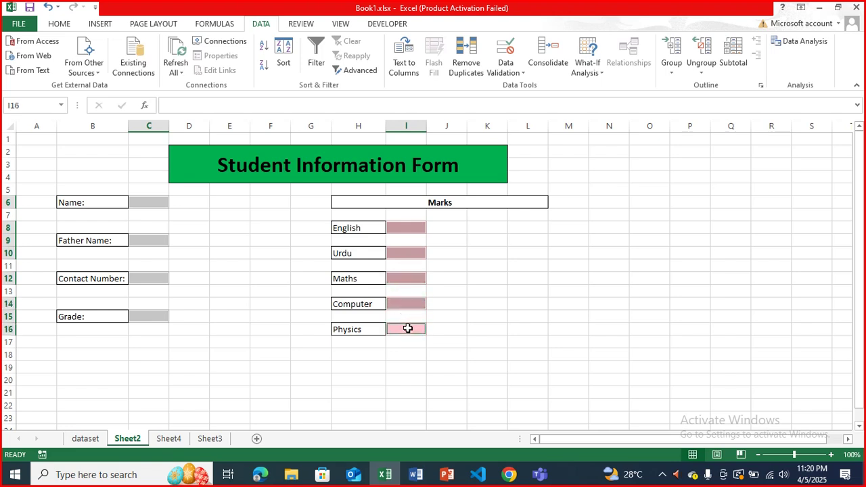
- Turn off Locked on the selected cells in Format Cells > Protection
right_click(408, 328)
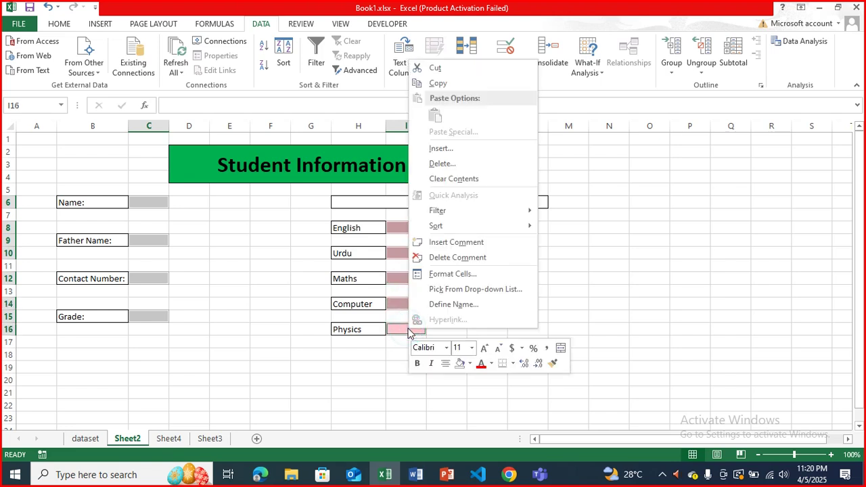
left_click(443, 275)
left_click(304, 169)
left_click(303, 170)
left_click(303, 171)
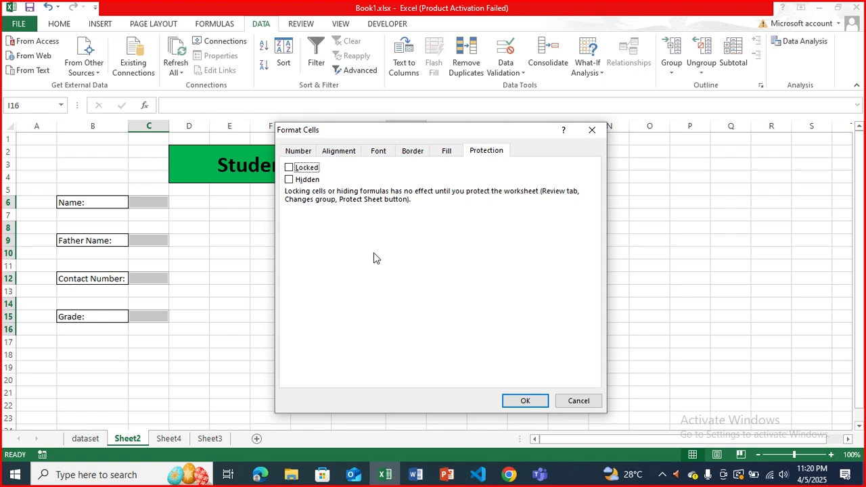
left_click(538, 400)
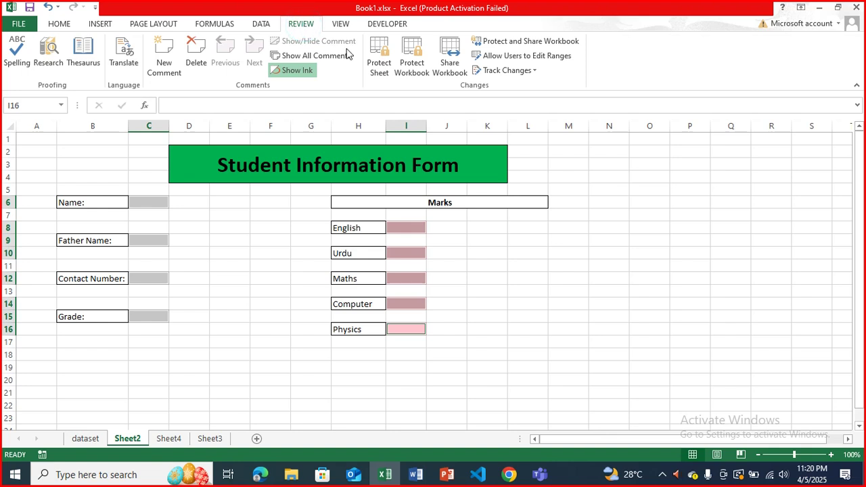
left_click(379, 58)
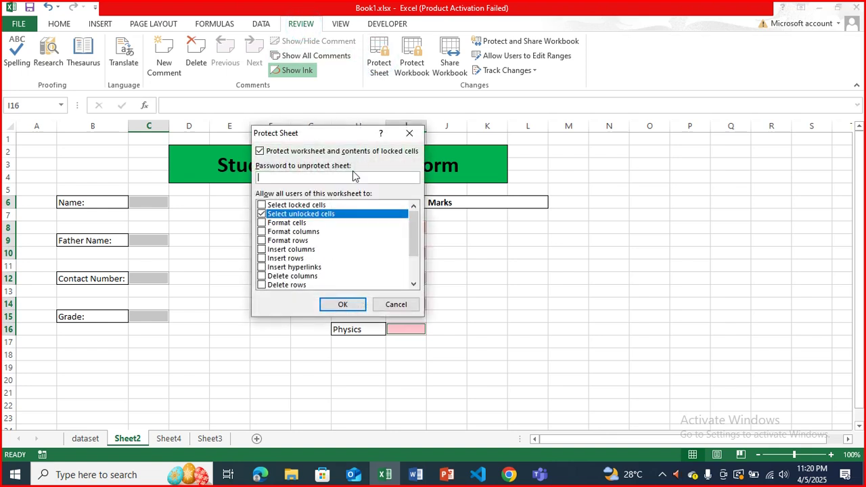
type("1234")
left_click(344, 305)
type("1234")
key("Return")
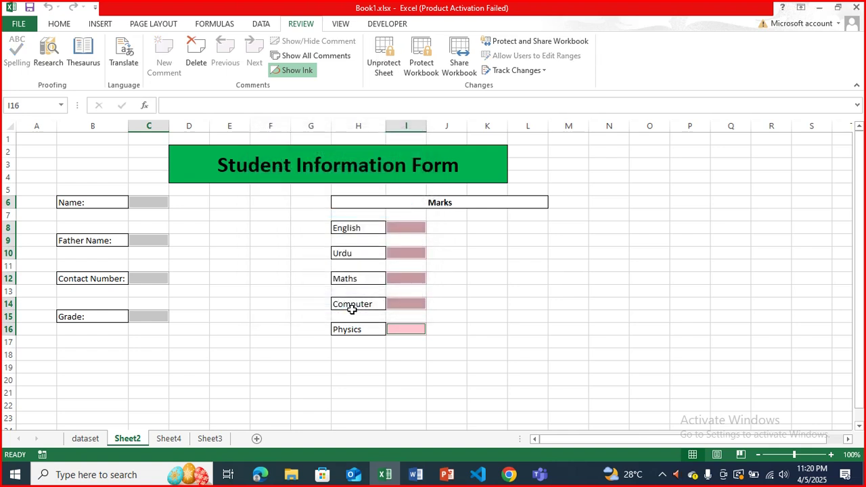
left_click(180, 263)
left_click(201, 250)
left_click(151, 202)
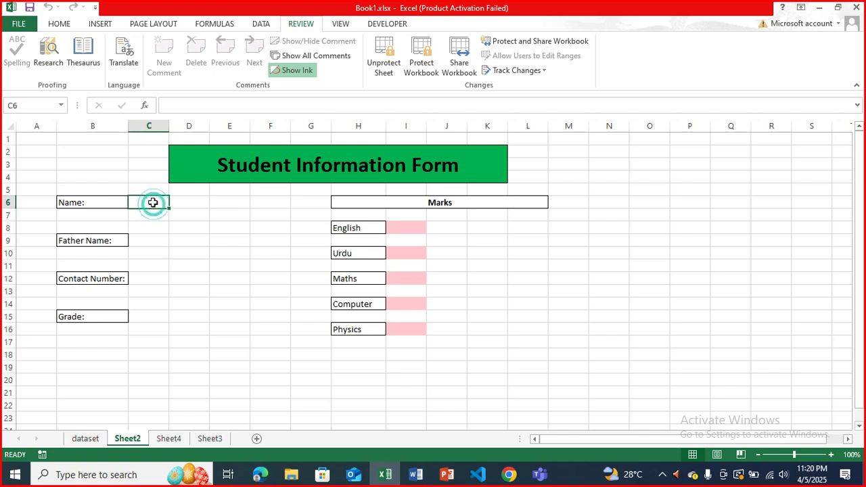
left_click(153, 245)
left_click(153, 266)
left_click(175, 274)
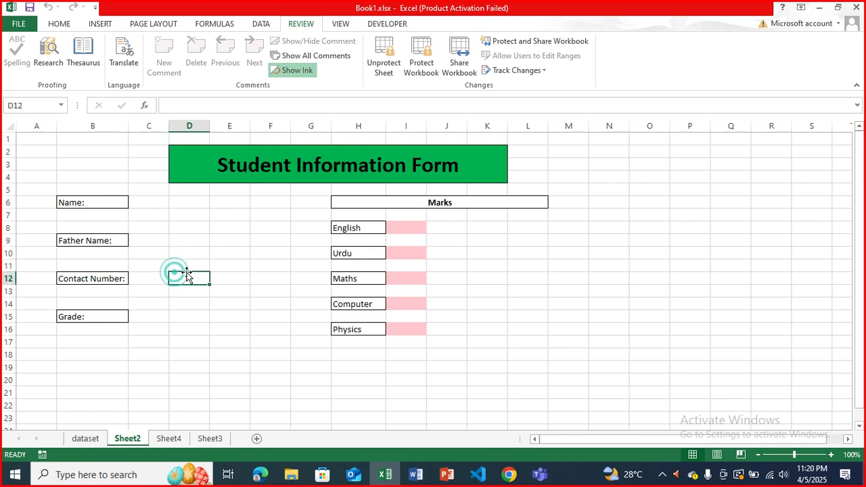
left_click(411, 252)
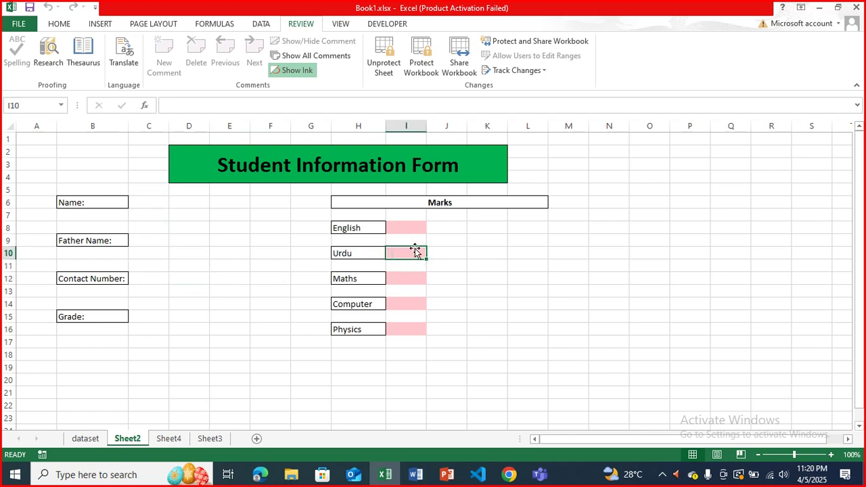
left_click(414, 227)
left_click(181, 216)
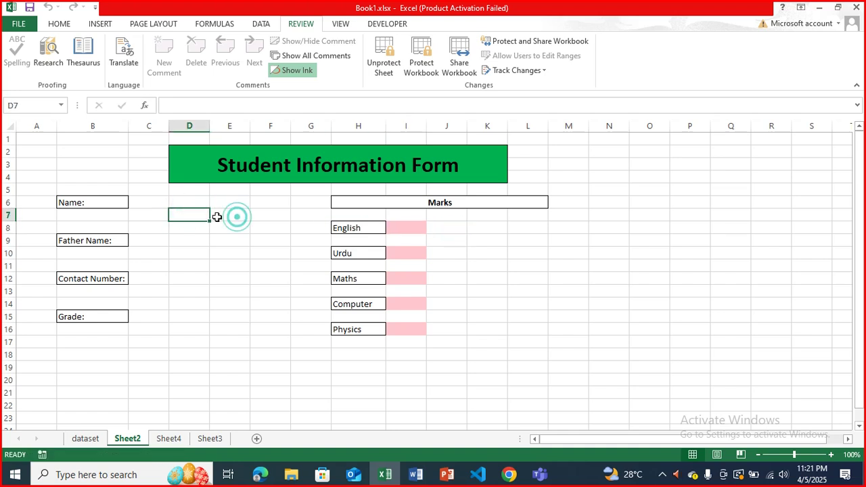
left_click_drag(194, 212, 151, 314)
left_click(178, 288)
left_click(152, 277)
left_click(153, 291)
left_click_drag(143, 193, 192, 348)
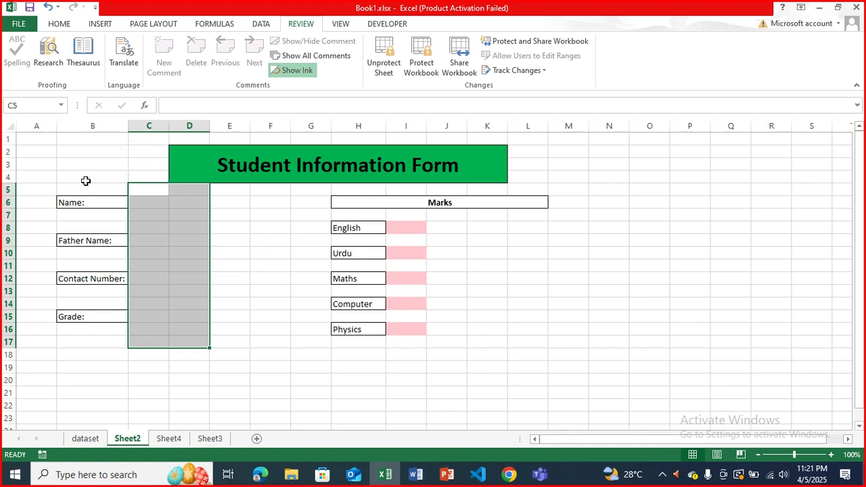
left_click(133, 201)
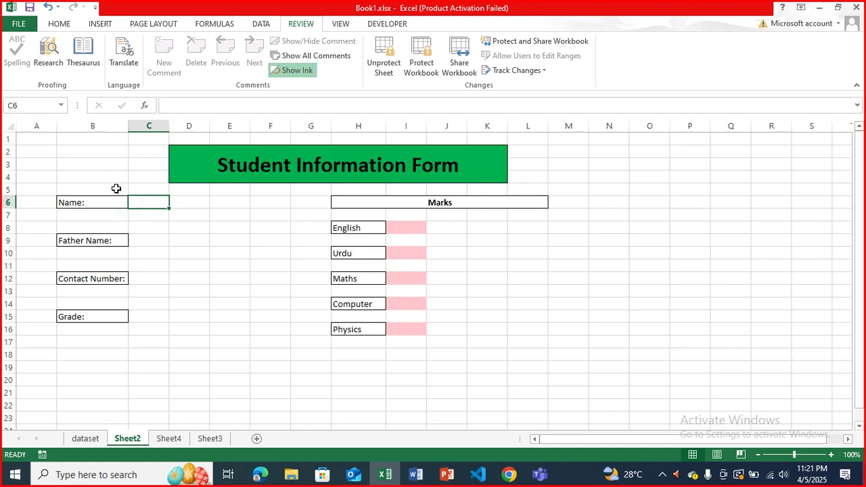
left_click_drag(143, 201, 195, 347)
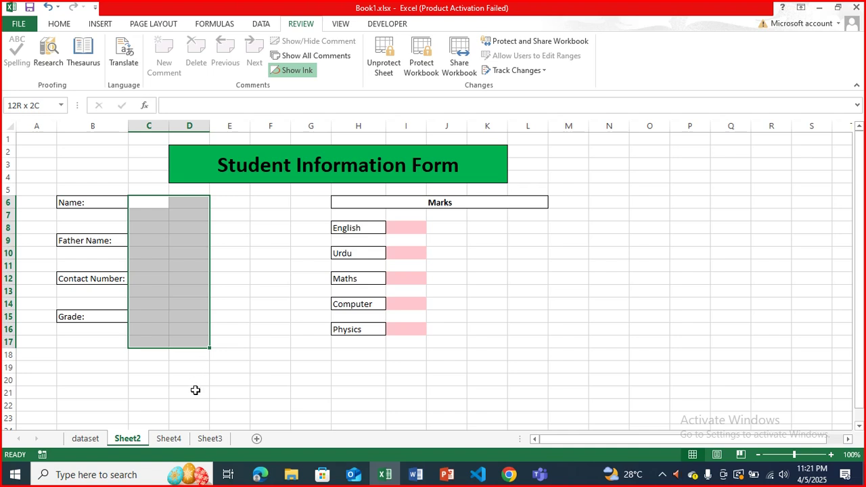
right_click(167, 292)
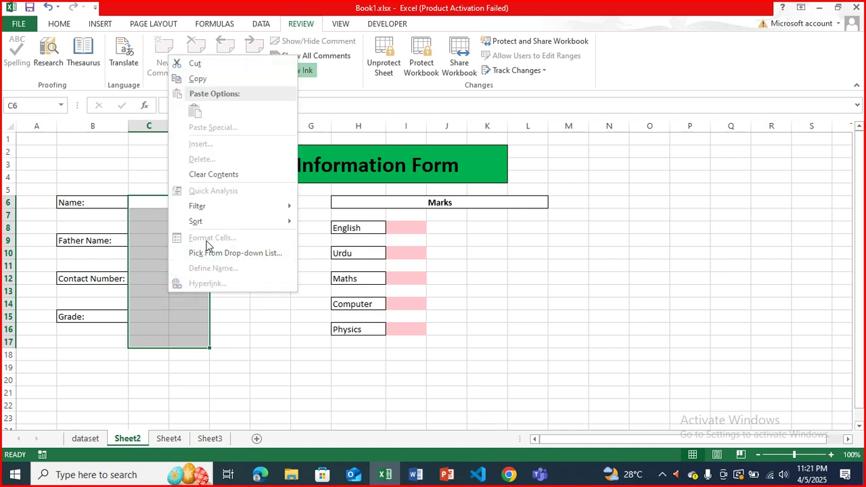
left_click(193, 317)
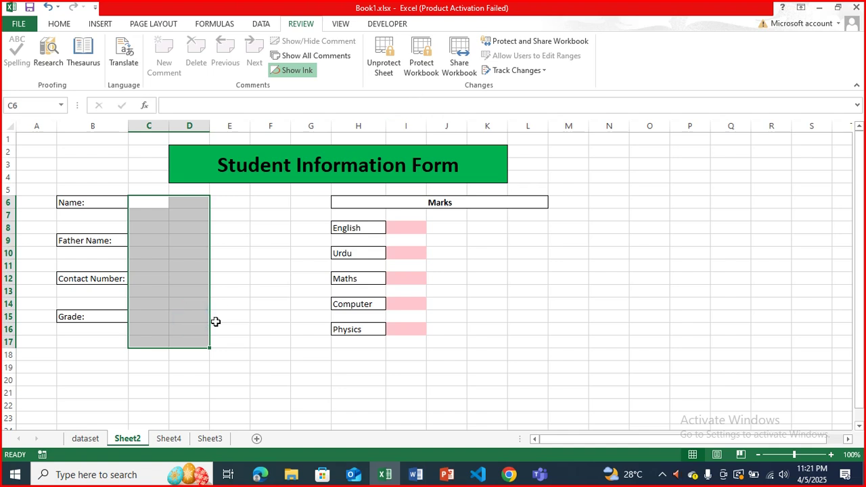
left_click(194, 268)
left_click(146, 202)
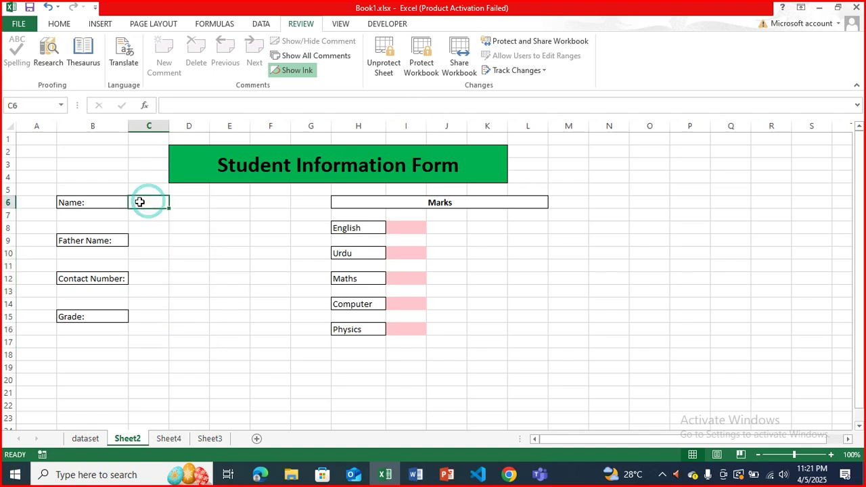
left_click(109, 203)
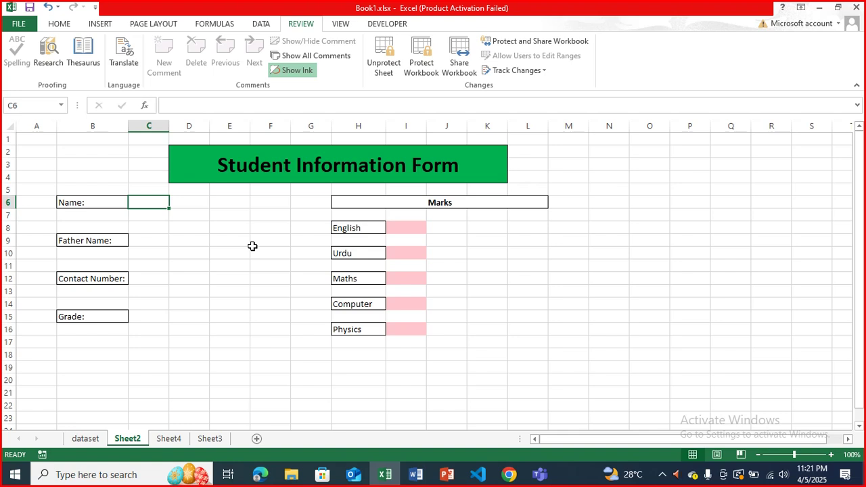
- Enter the student's name in C6 and move to the English mark cell
type("Ali")
key("Return")
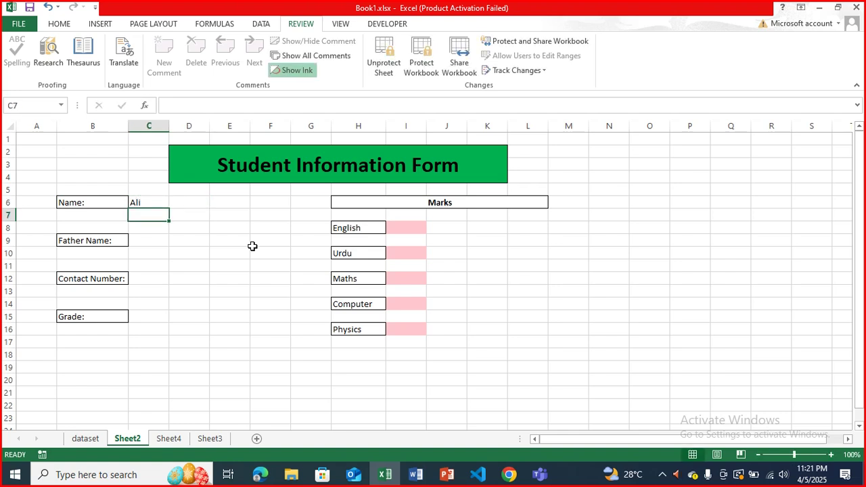
key("Return")
key("Return")
key("Return")
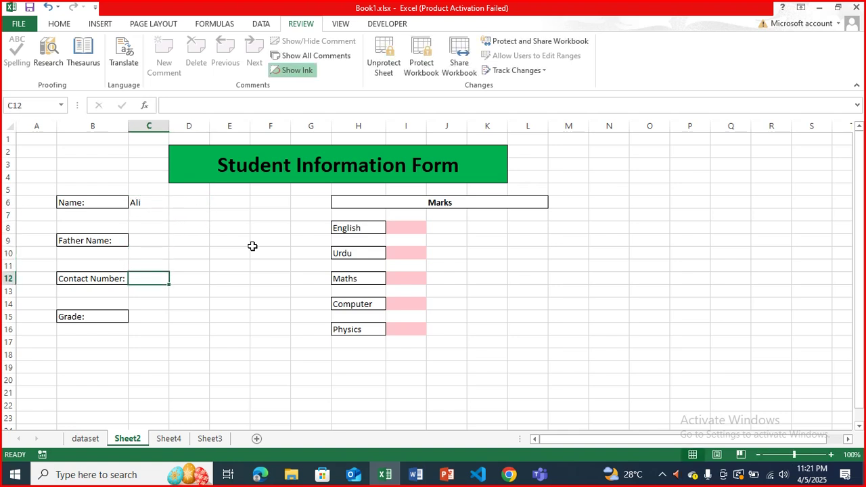
key("Down")
key("Down")
key("Down")
key("Right")
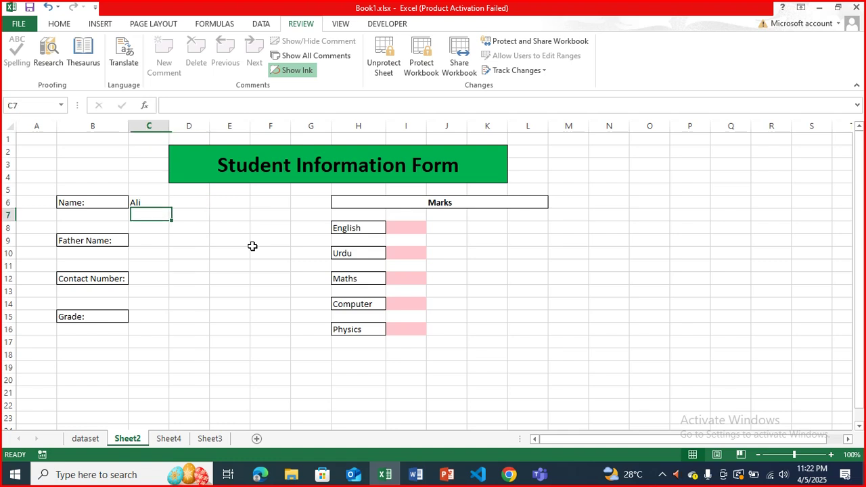
left_click(409, 231)
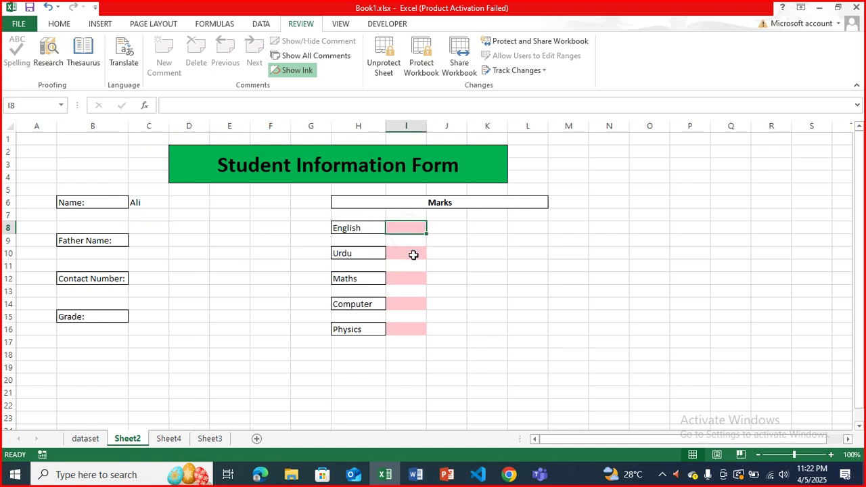
- Enter the marks 55, 14, 68, 75 and 96 for the five subjects
type("55")
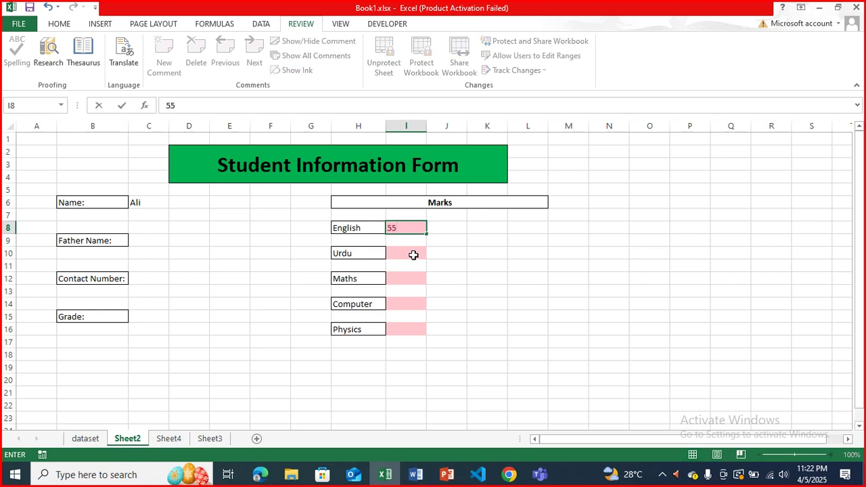
key("Return")
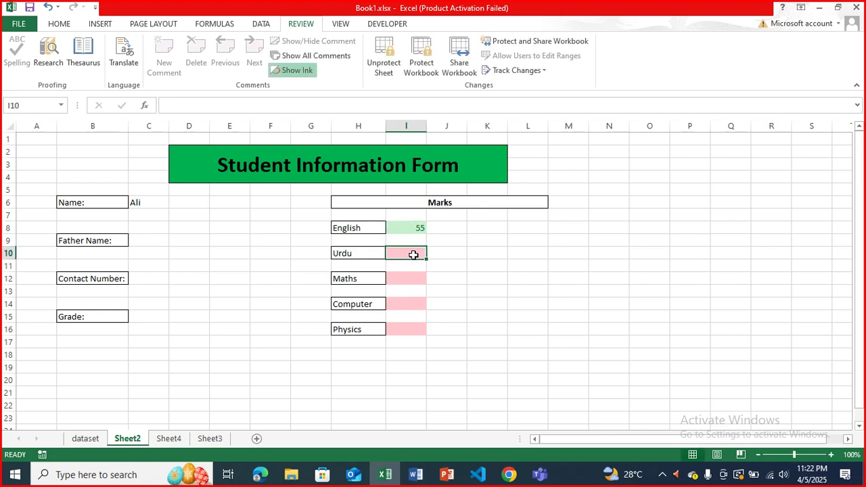
type("34")
key("Return")
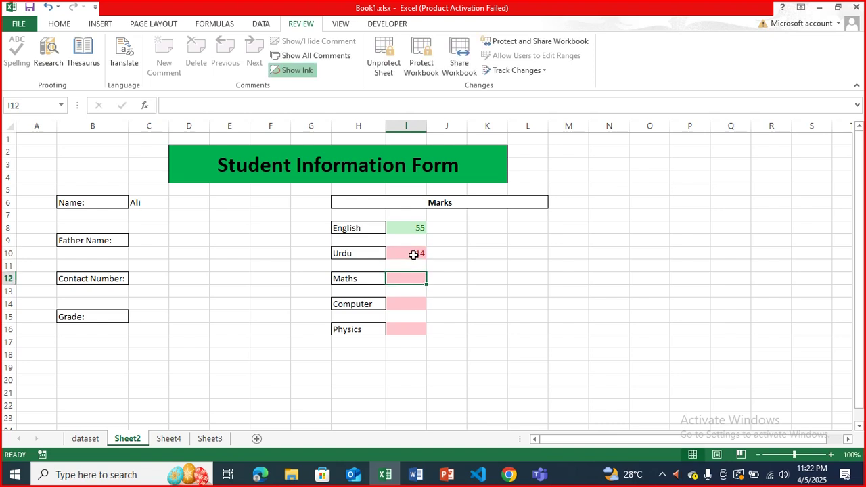
type("68")
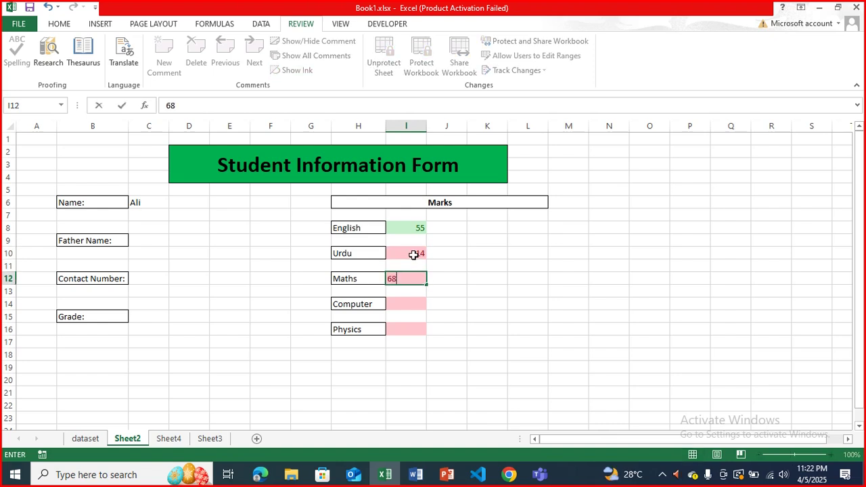
key("Return")
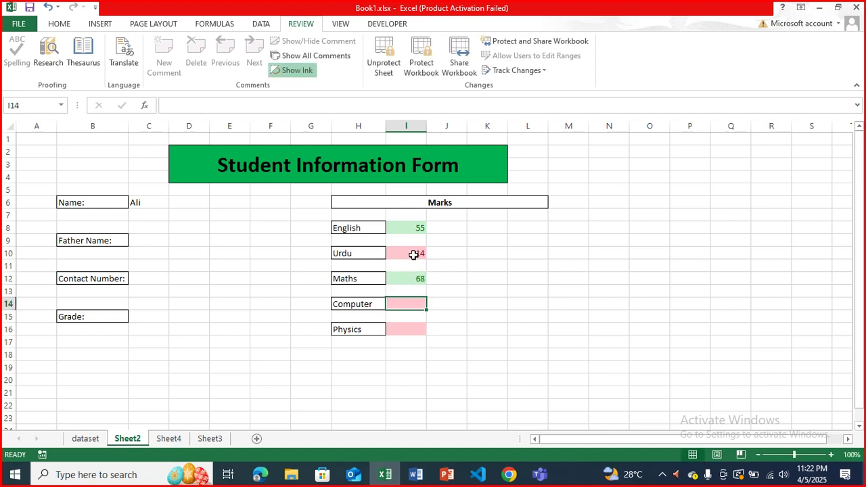
type("75")
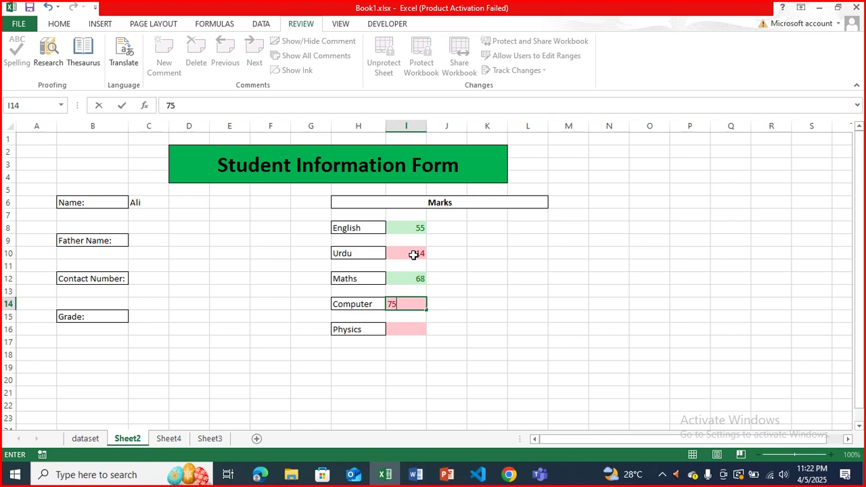
key("Return")
type("96")
key("Return")
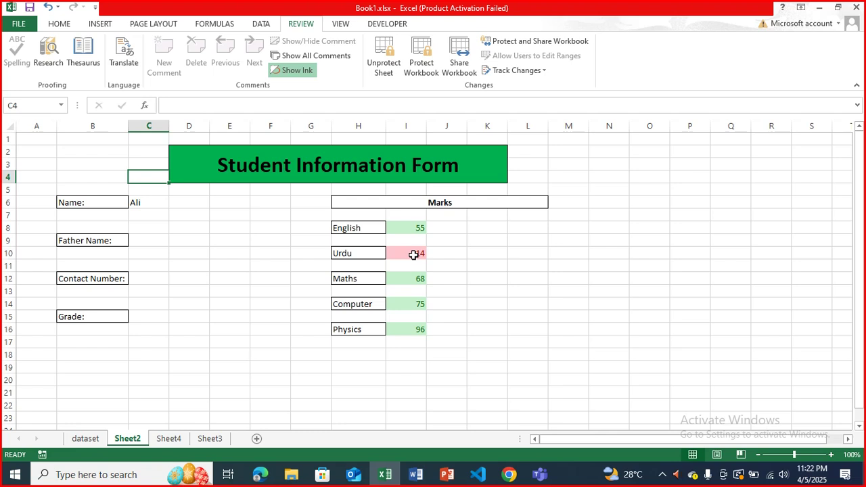
left_click(384, 63)
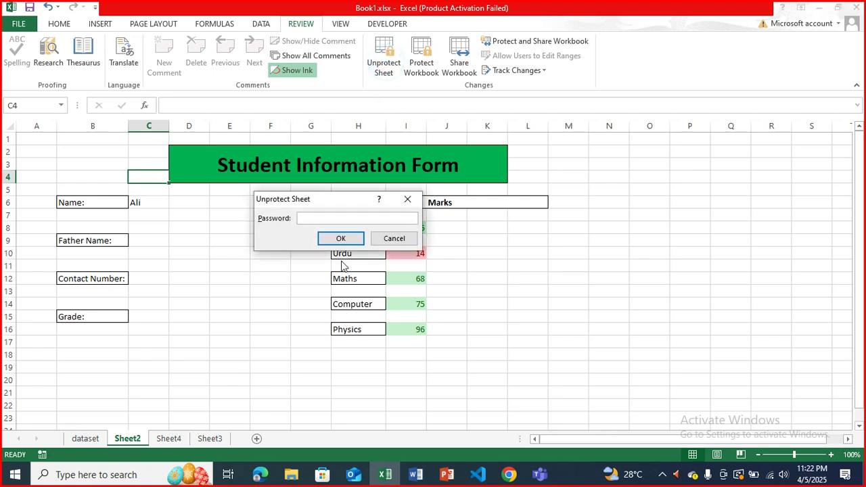
- Unprotect the sheet with its password and label cell H18 'Sum'
type("12345")
key("Return")
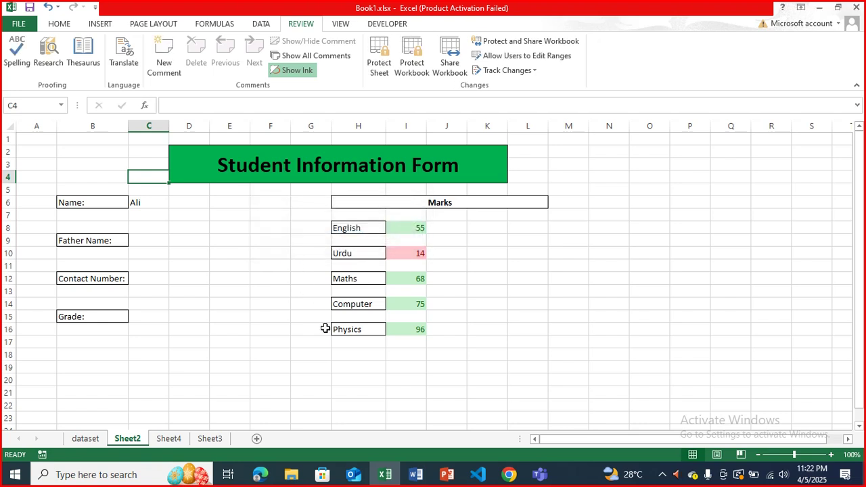
left_click(351, 354)
type("Sum")
left_click(403, 356)
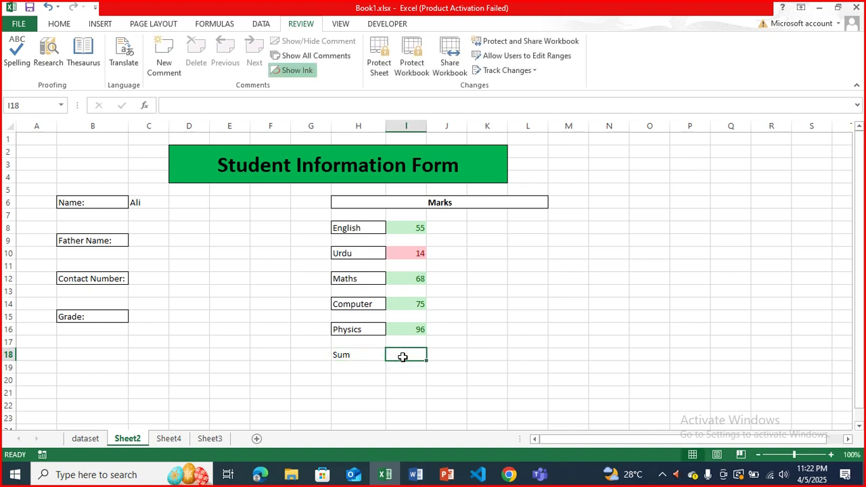
- Enter =SUM(I8,I10,I12,I14,I16) in I18 to total the marks to 308
type("=sum")
key("Tab")
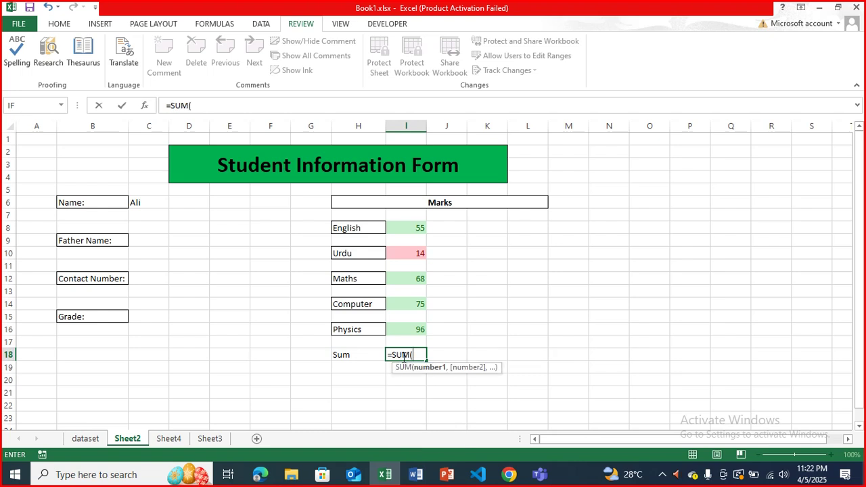
left_click(419, 228)
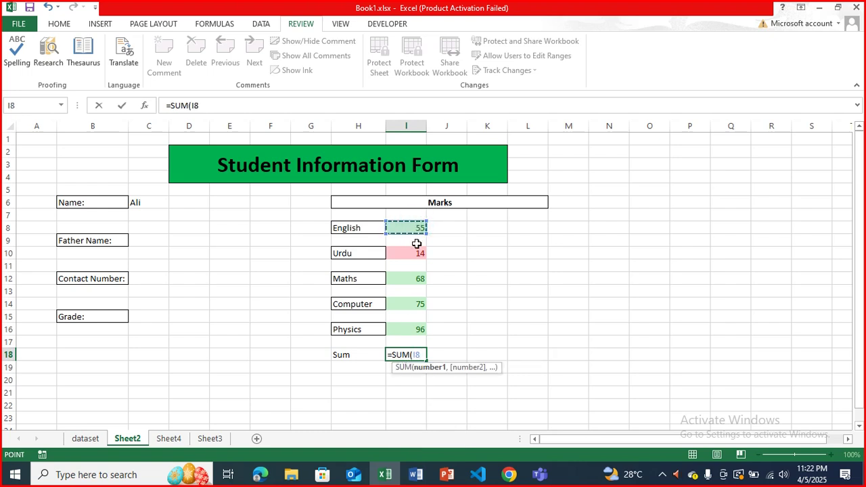
type(",")
left_click(416, 253)
type(",")
left_click(415, 278)
type(",")
left_click(412, 304)
type(",")
left_click(412, 333)
key("Return")
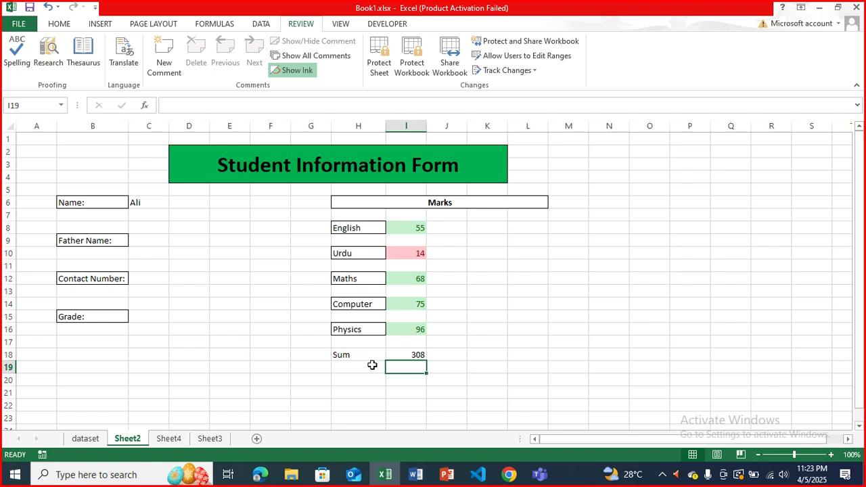
- Label cell H19 'Percentage'
left_click(373, 365)
type("Perce")
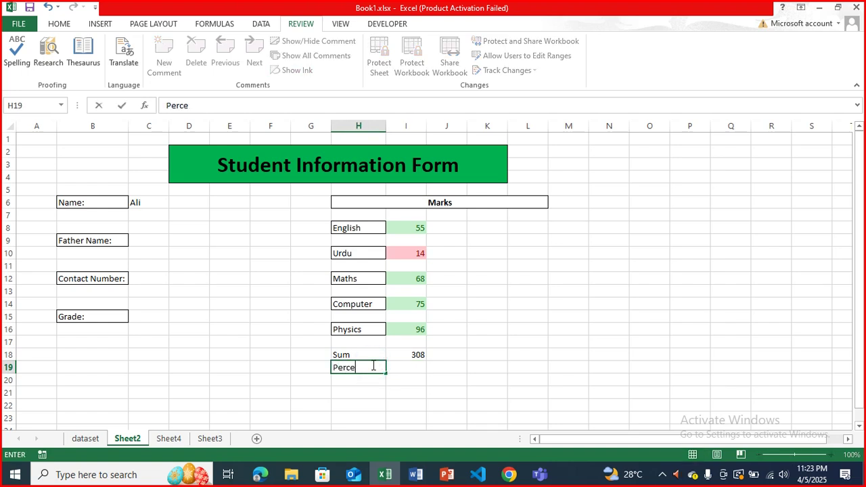
type("ntage=")
key("BackSpace")
left_click(400, 369)
- Enter =(I18/500)*100 in I19 so the percentage shows 61.6
type("=")
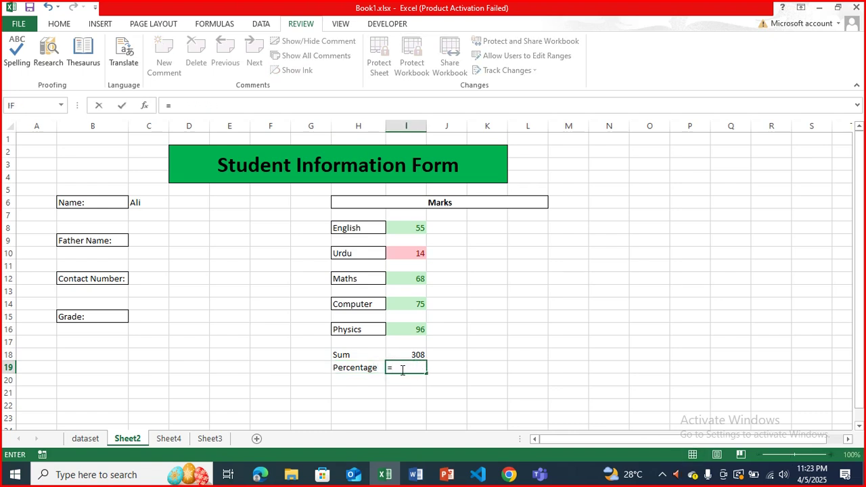
left_click(413, 354)
type("/")
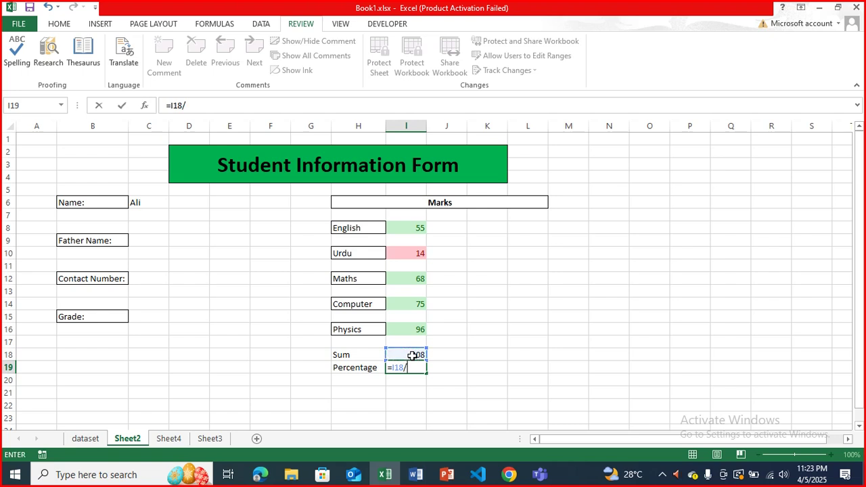
type("500)")
left_click(392, 369)
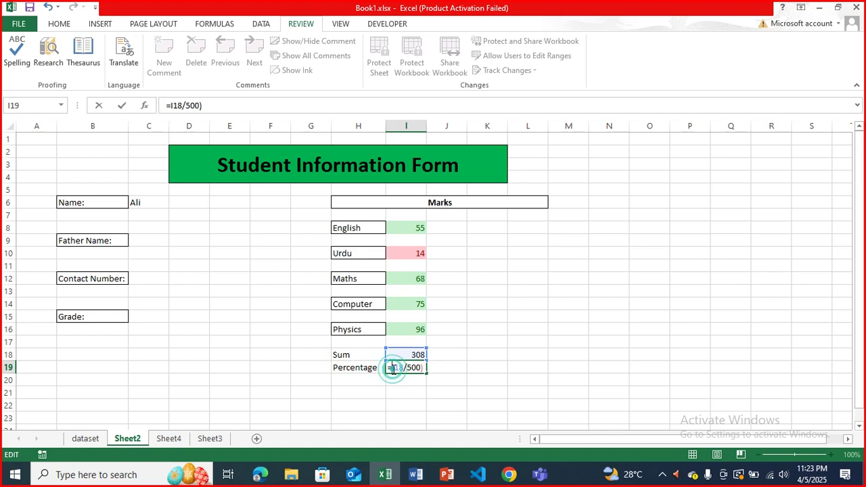
type("(")
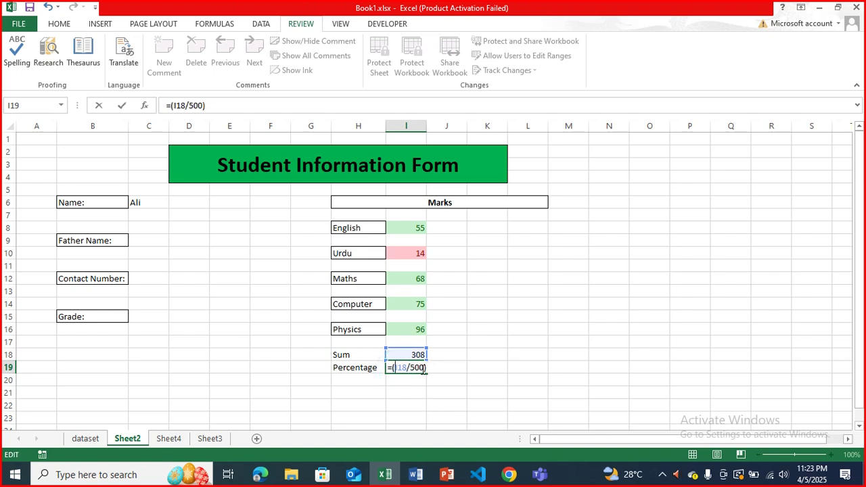
left_click(426, 369)
type("*100")
key("Return")
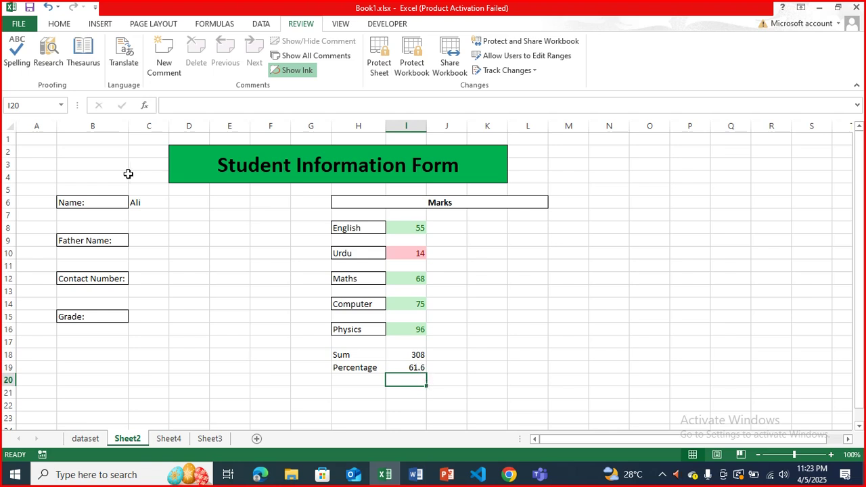
- Set the range D6:E17 to Locked via Format Cells > Protection
left_click_drag(185, 201, 221, 334)
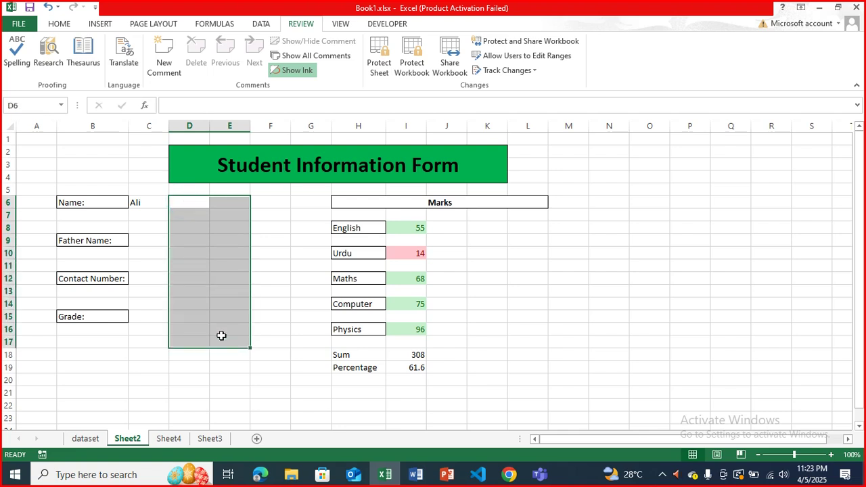
right_click(201, 277)
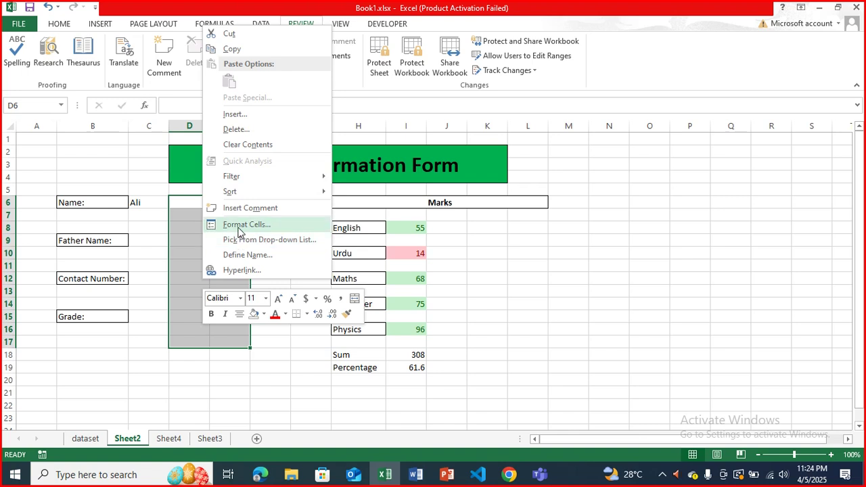
left_click(241, 225)
left_click(101, 121)
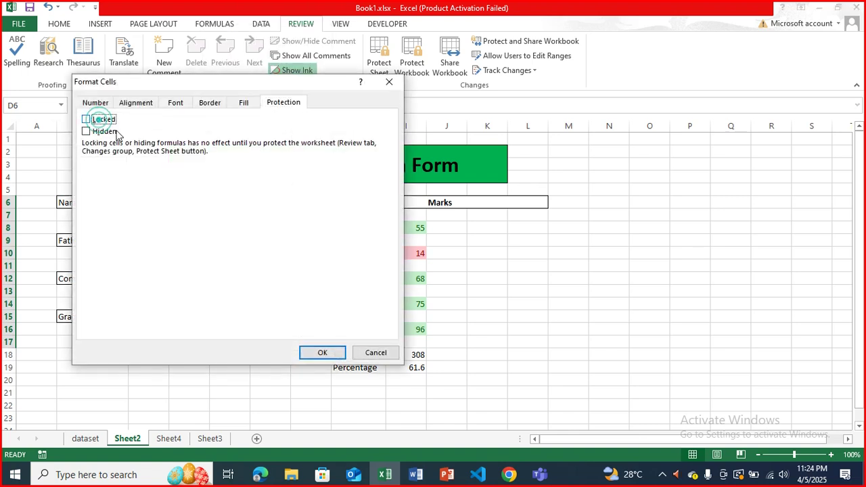
left_click(87, 119)
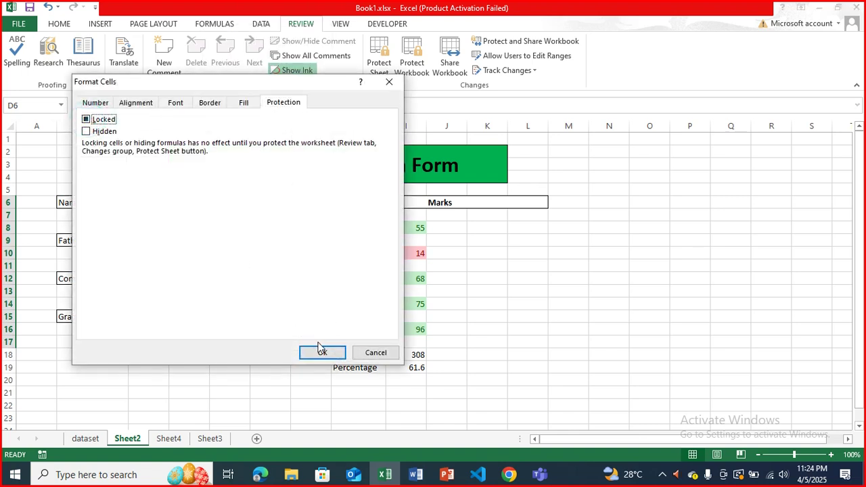
left_click(85, 121)
left_click(330, 352)
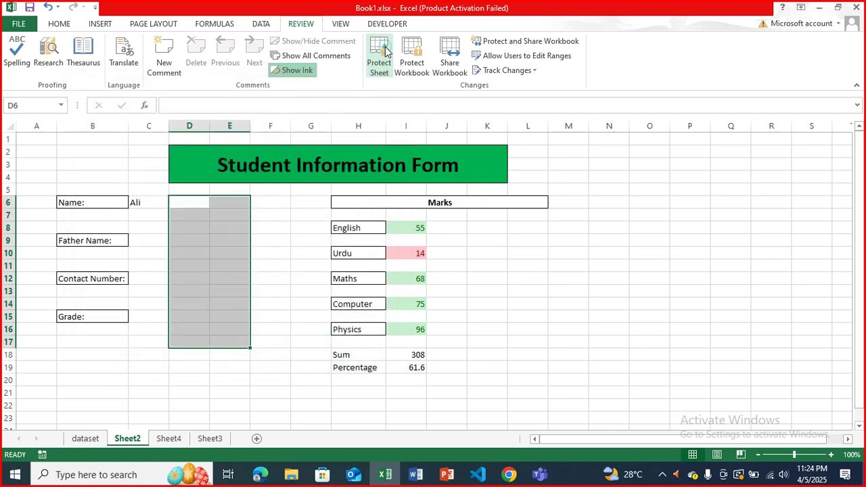
- Protect the worksheet with a password, entered and confirmed
left_click(379, 56)
type("1234")
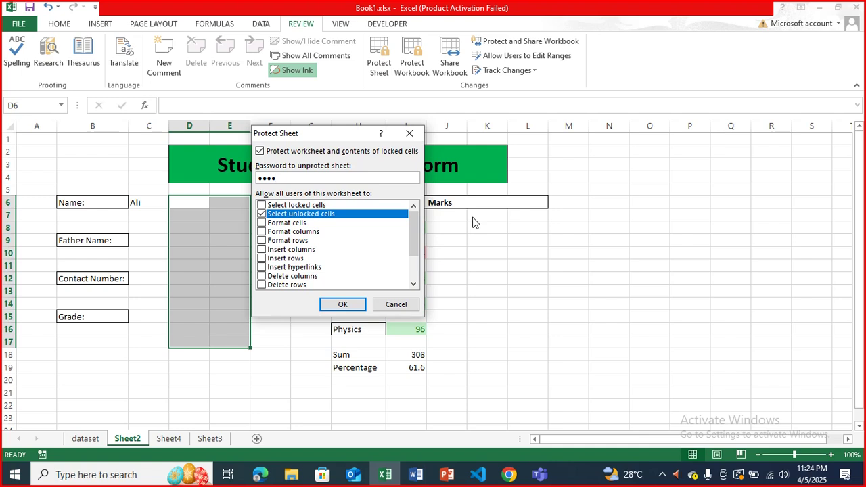
key("Return")
type("1234")
key("Return")
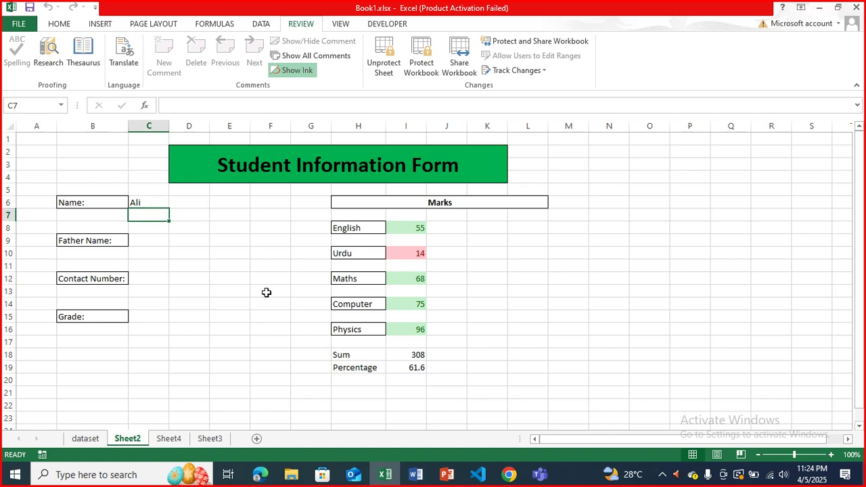
- Change the Urdu mark in I10 to 65, confirming Sum and Percentage cells stay protected
left_click(404, 325)
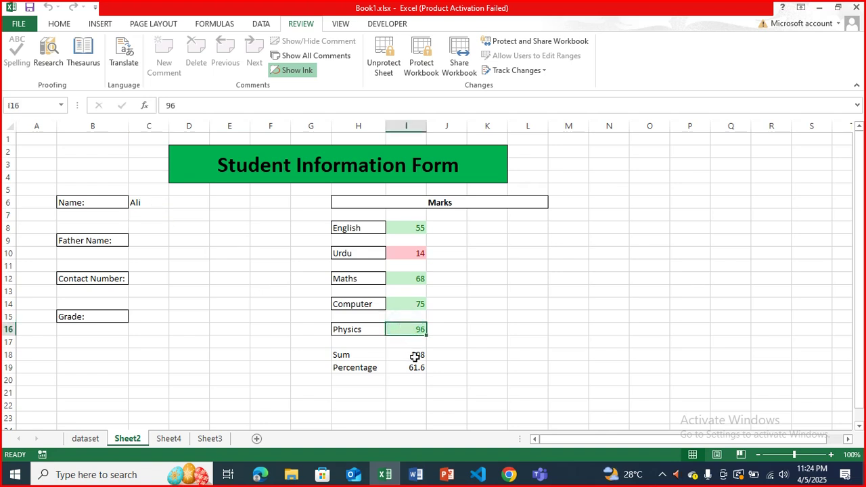
key("F2")
double_click(414, 356)
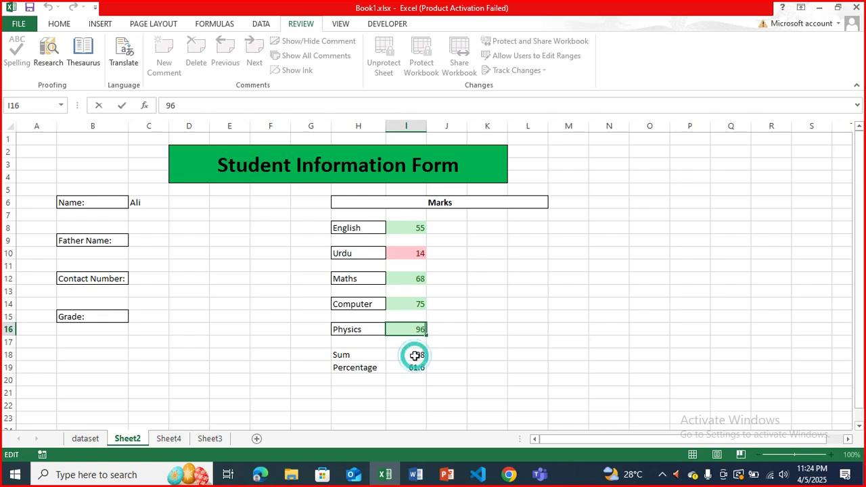
double_click(413, 374)
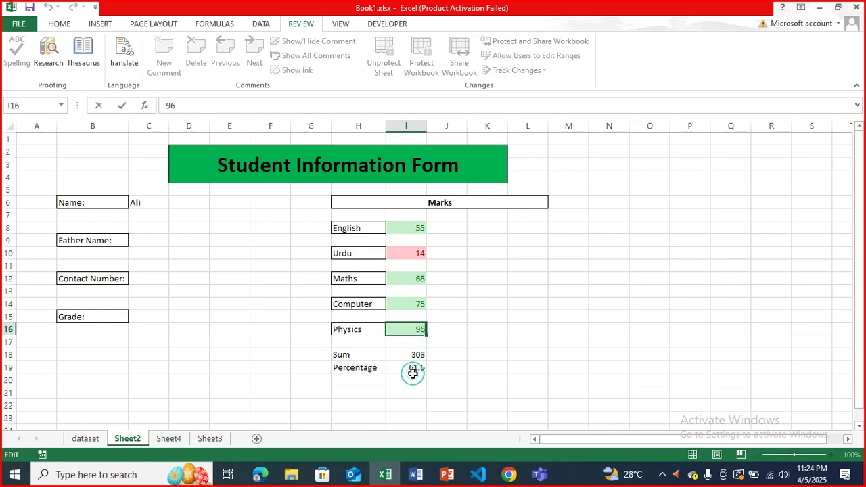
left_click(404, 252)
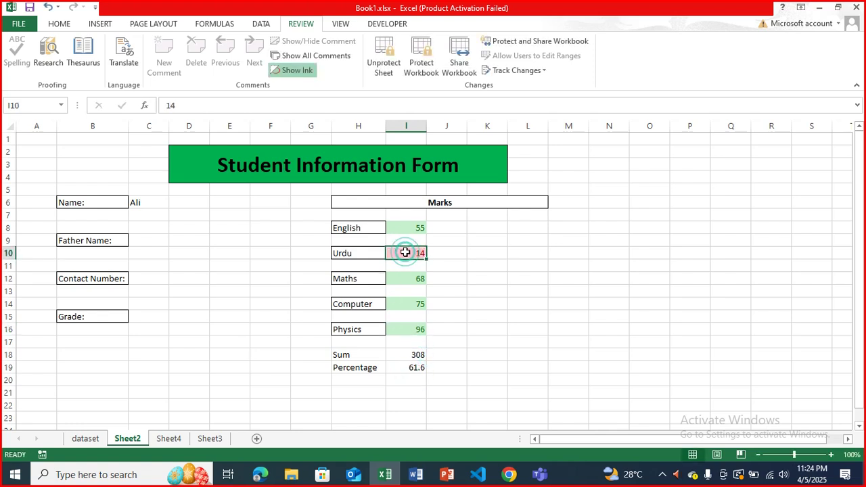
type("25")
key("Return")
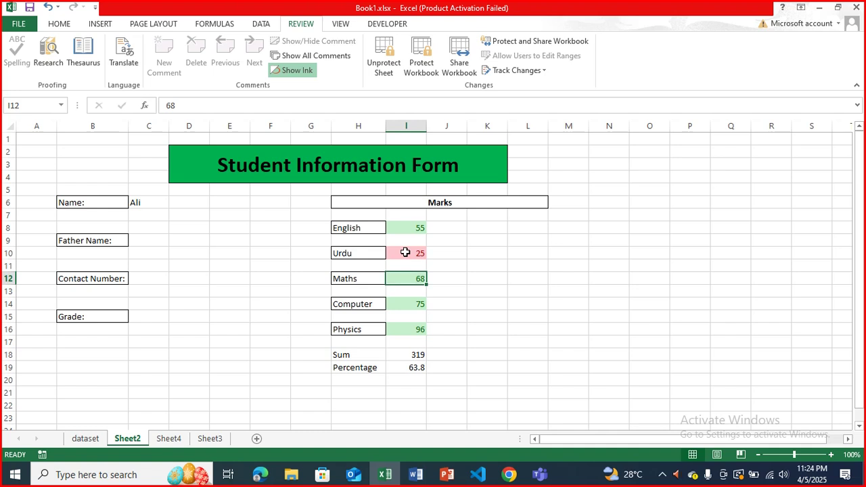
left_click(405, 251)
type("65")
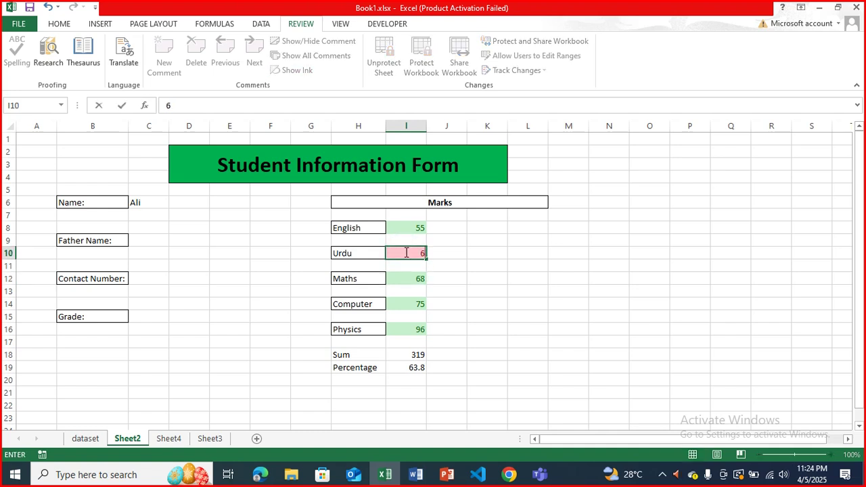
key("Return")
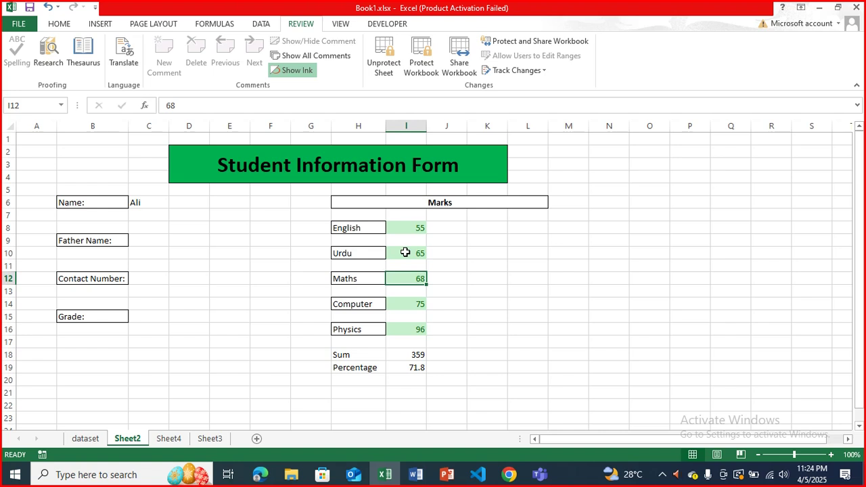
- Change the Physics mark in I16 to 14, giving Sum 277 and Percentage 55.4
left_click(405, 252)
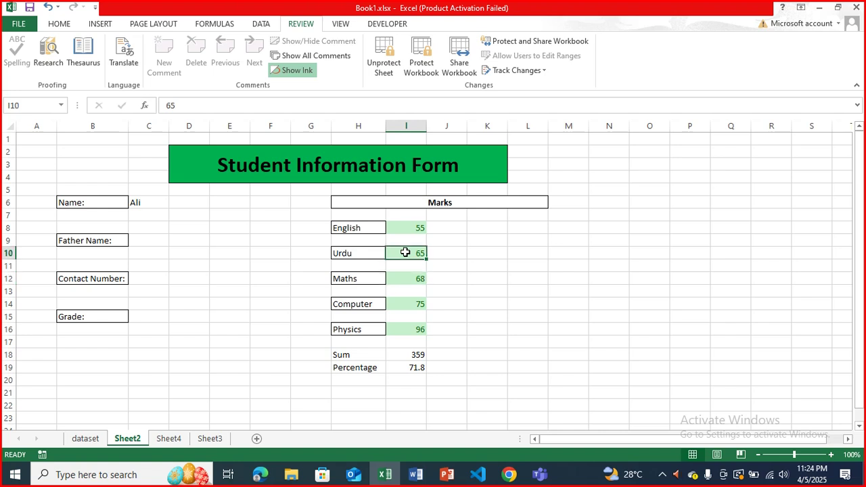
key("F2")
key("Escape")
left_click(400, 332)
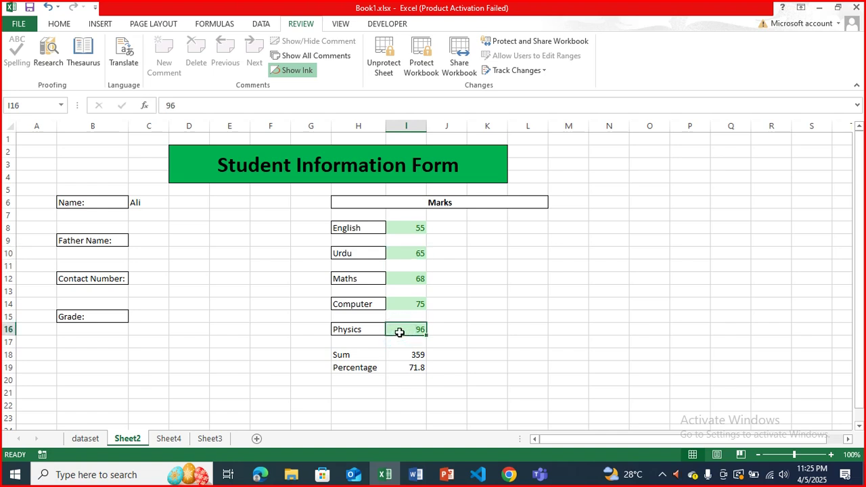
type("14")
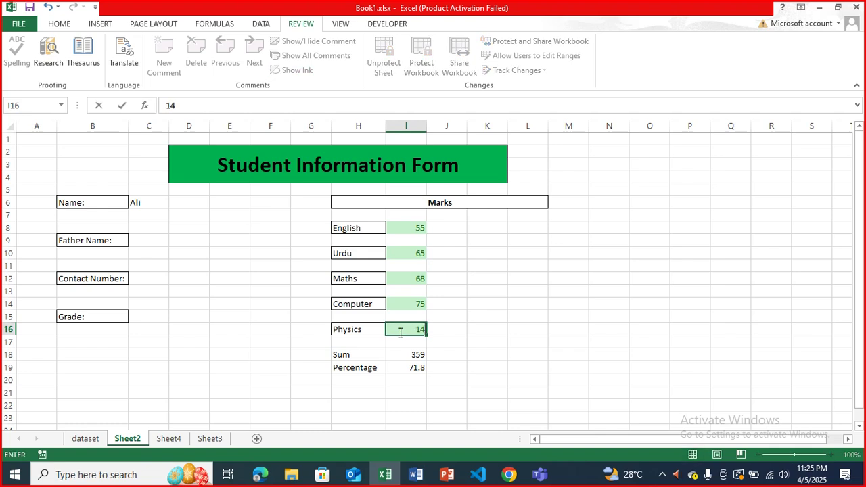
key("Return")
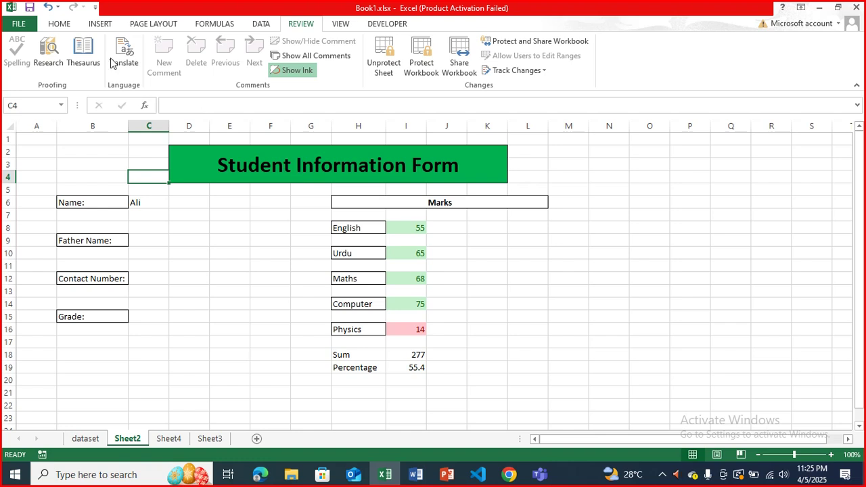
left_click(59, 24)
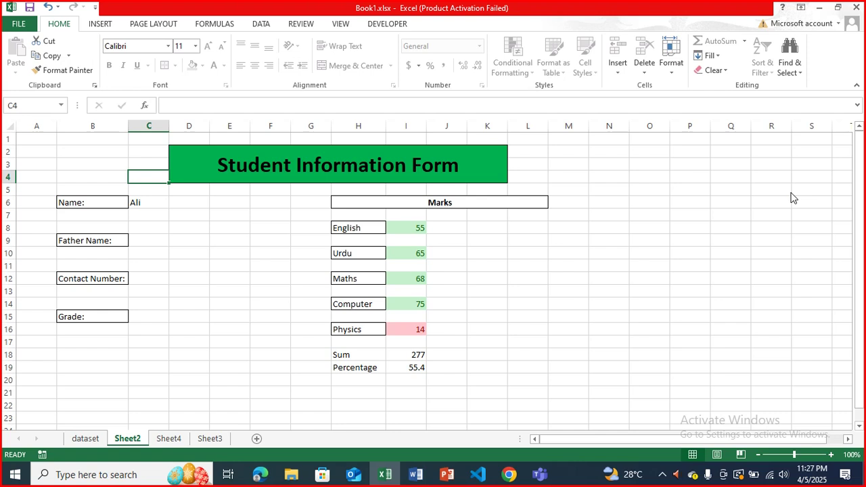
left_click(475, 97)
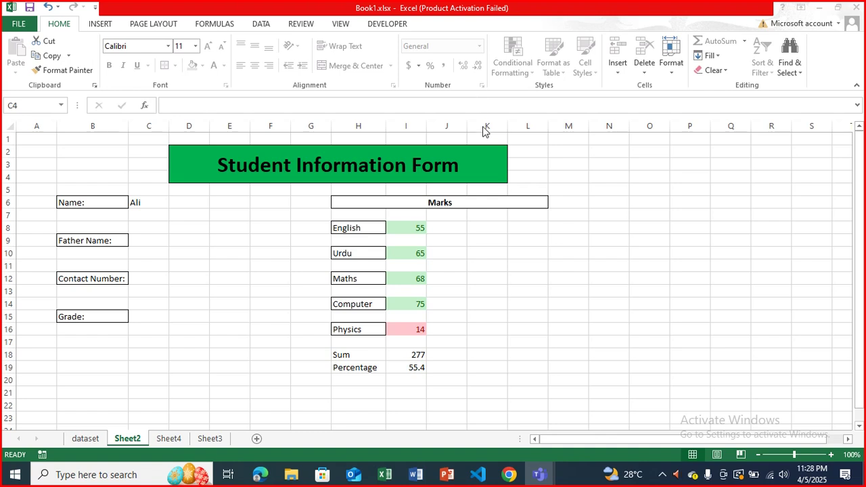
left_click(484, 128)
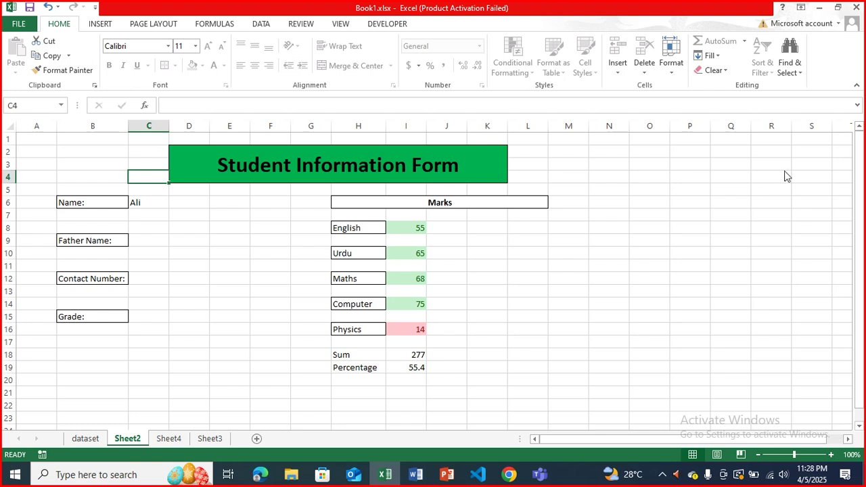
- Bring the Teams meeting forward and open its chat panel, scrolling up through the messages
left_click(795, 156)
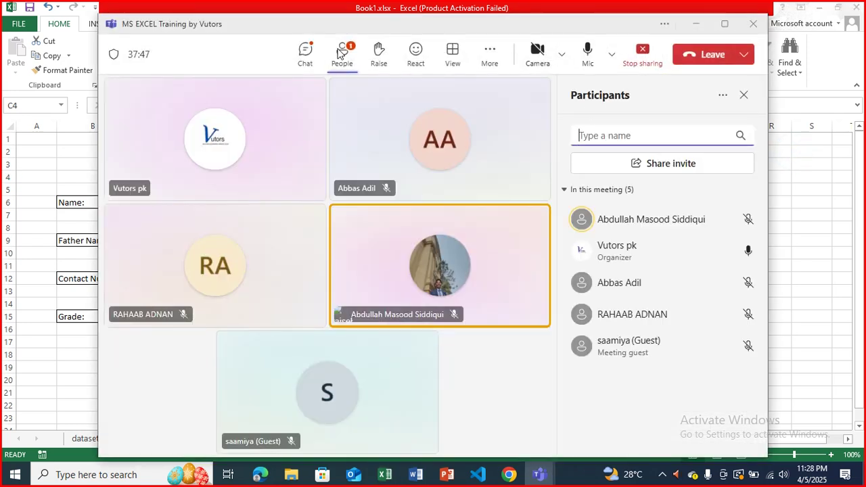
left_click(308, 53)
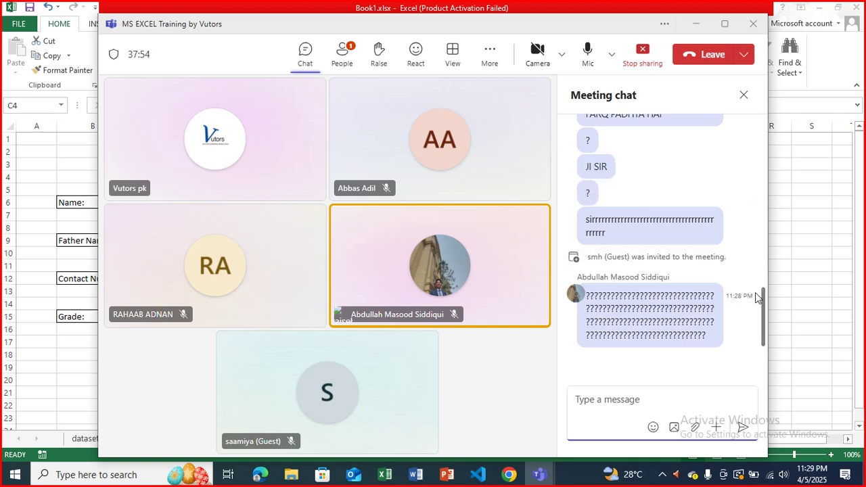
scroll(762, 297, "up", 2)
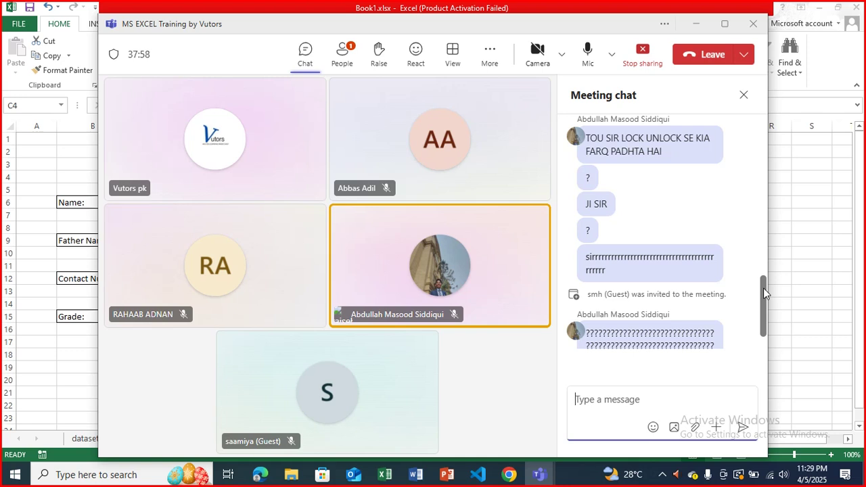
- Minimise the Teams meeting window to return to the Student Information Form in Excel
left_click(698, 24)
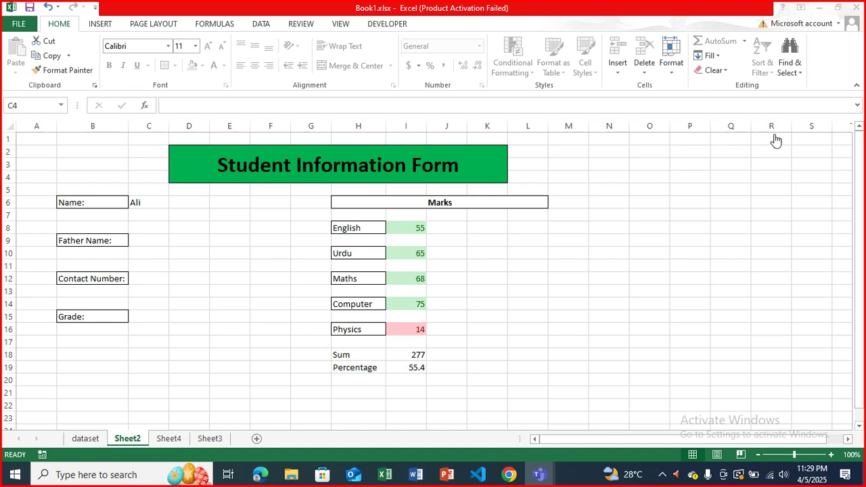
left_click(754, 129)
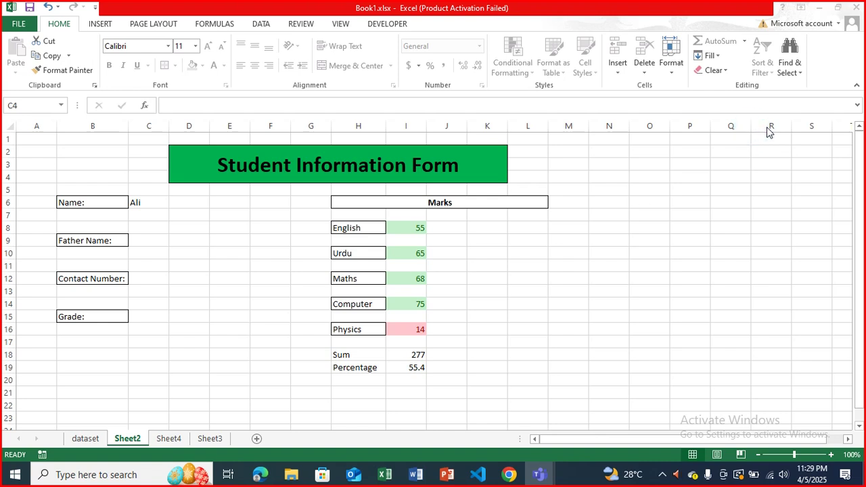